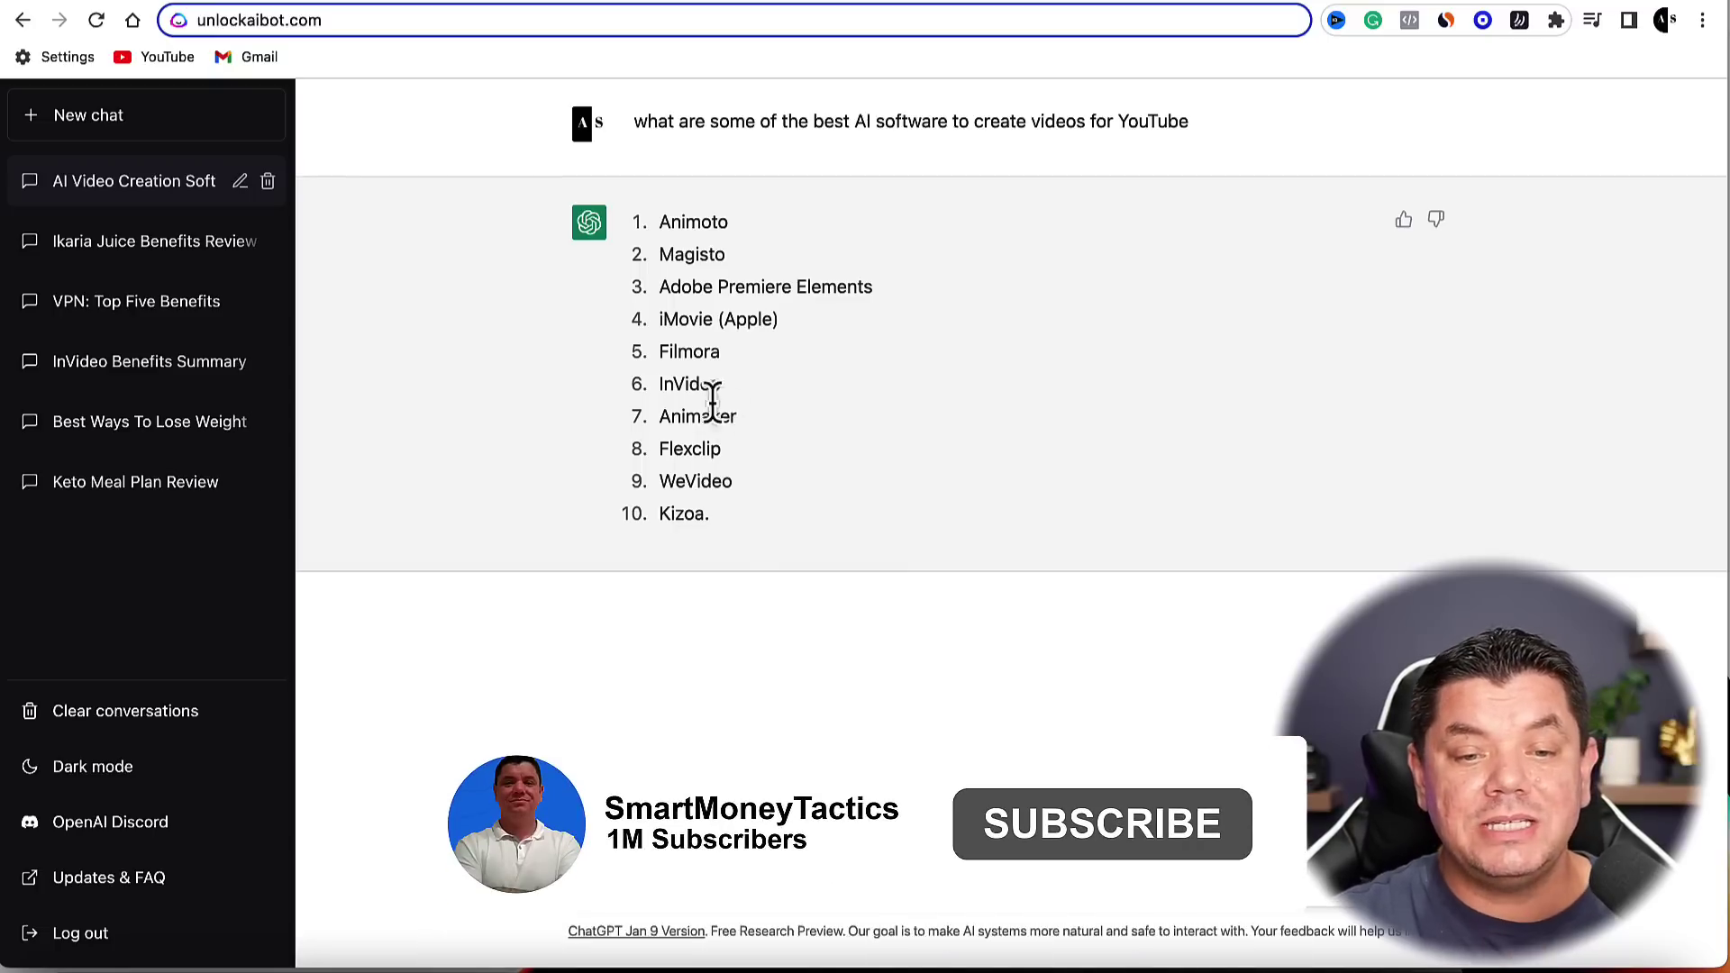
# Pick out InVideo in the AI video software list and open the Affiliate program sign-up from the invideo.io footer.
pyautogui.doubleClick(666, 388)
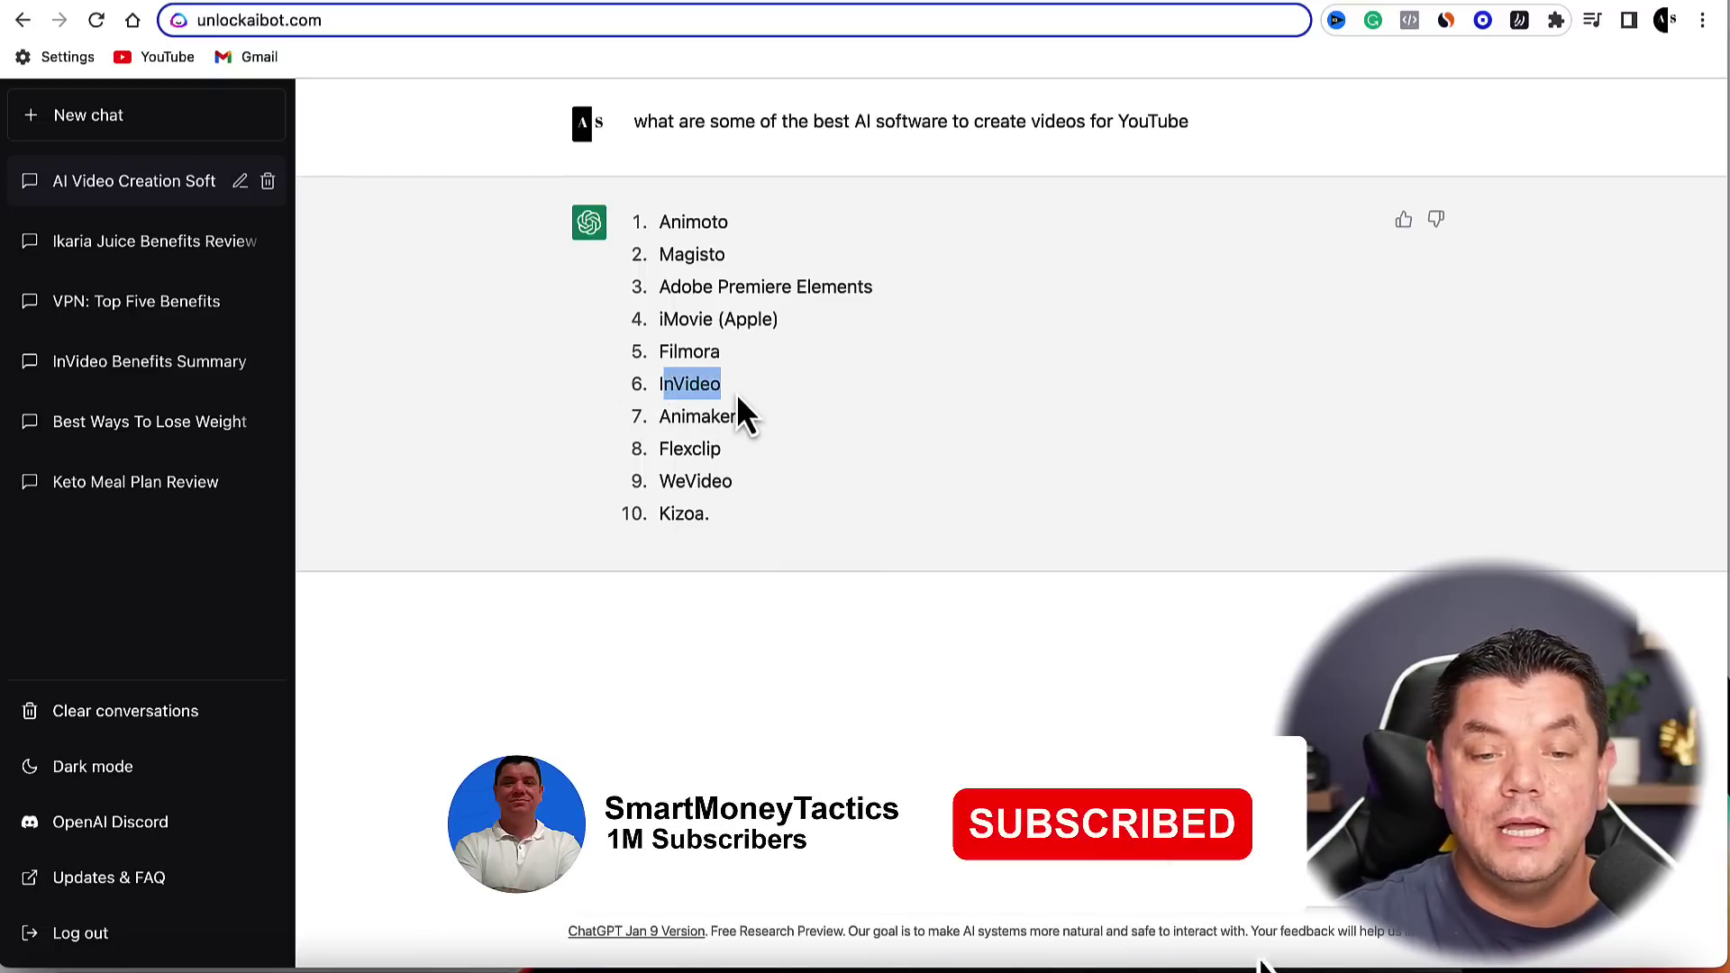
pyautogui.click(770, 389)
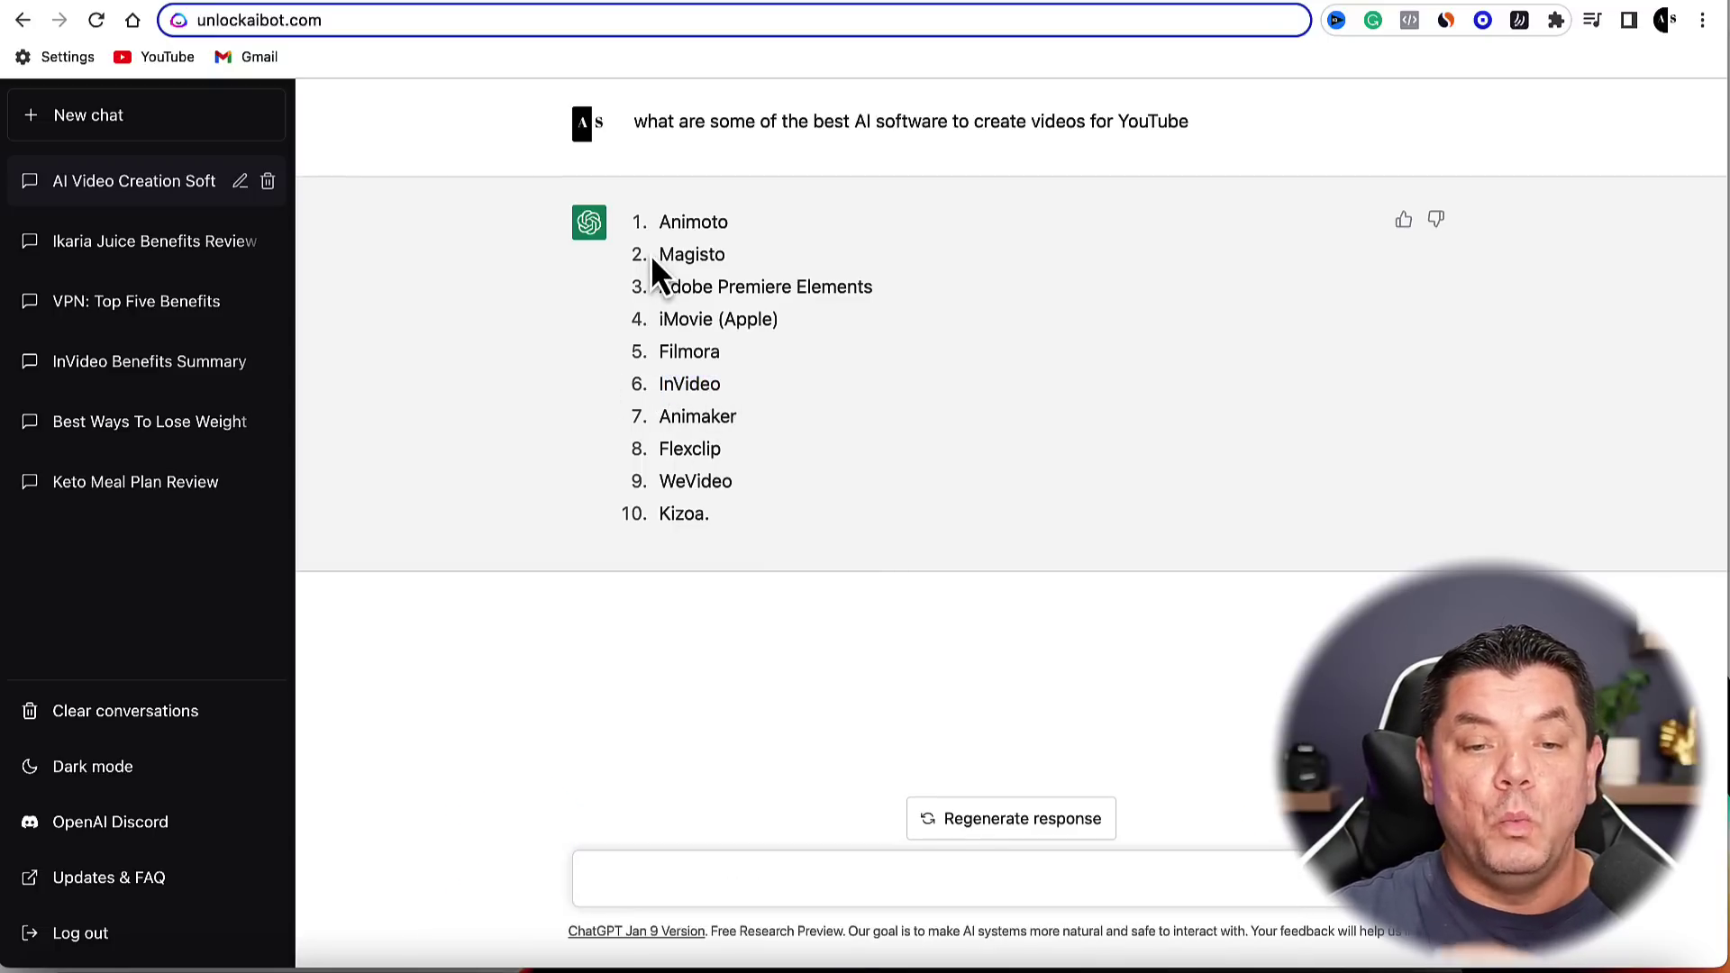
pyautogui.click(556, 8)
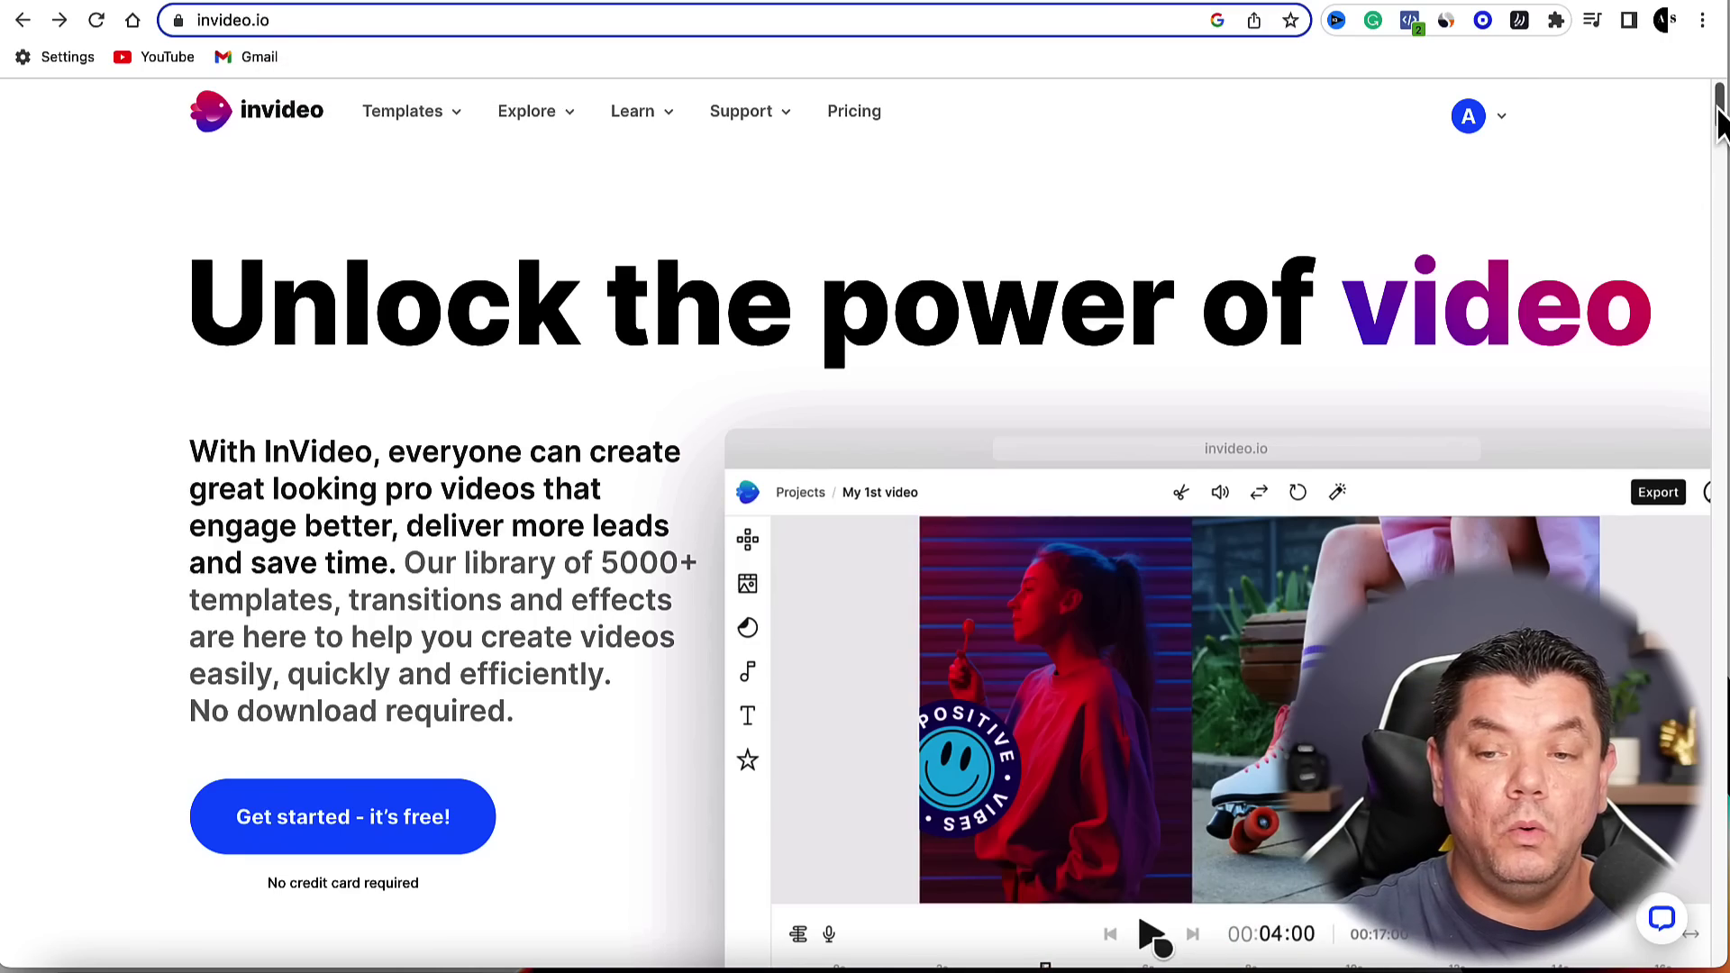
pyautogui.moveTo(1719, 122); pyautogui.dragTo(1719, 928)
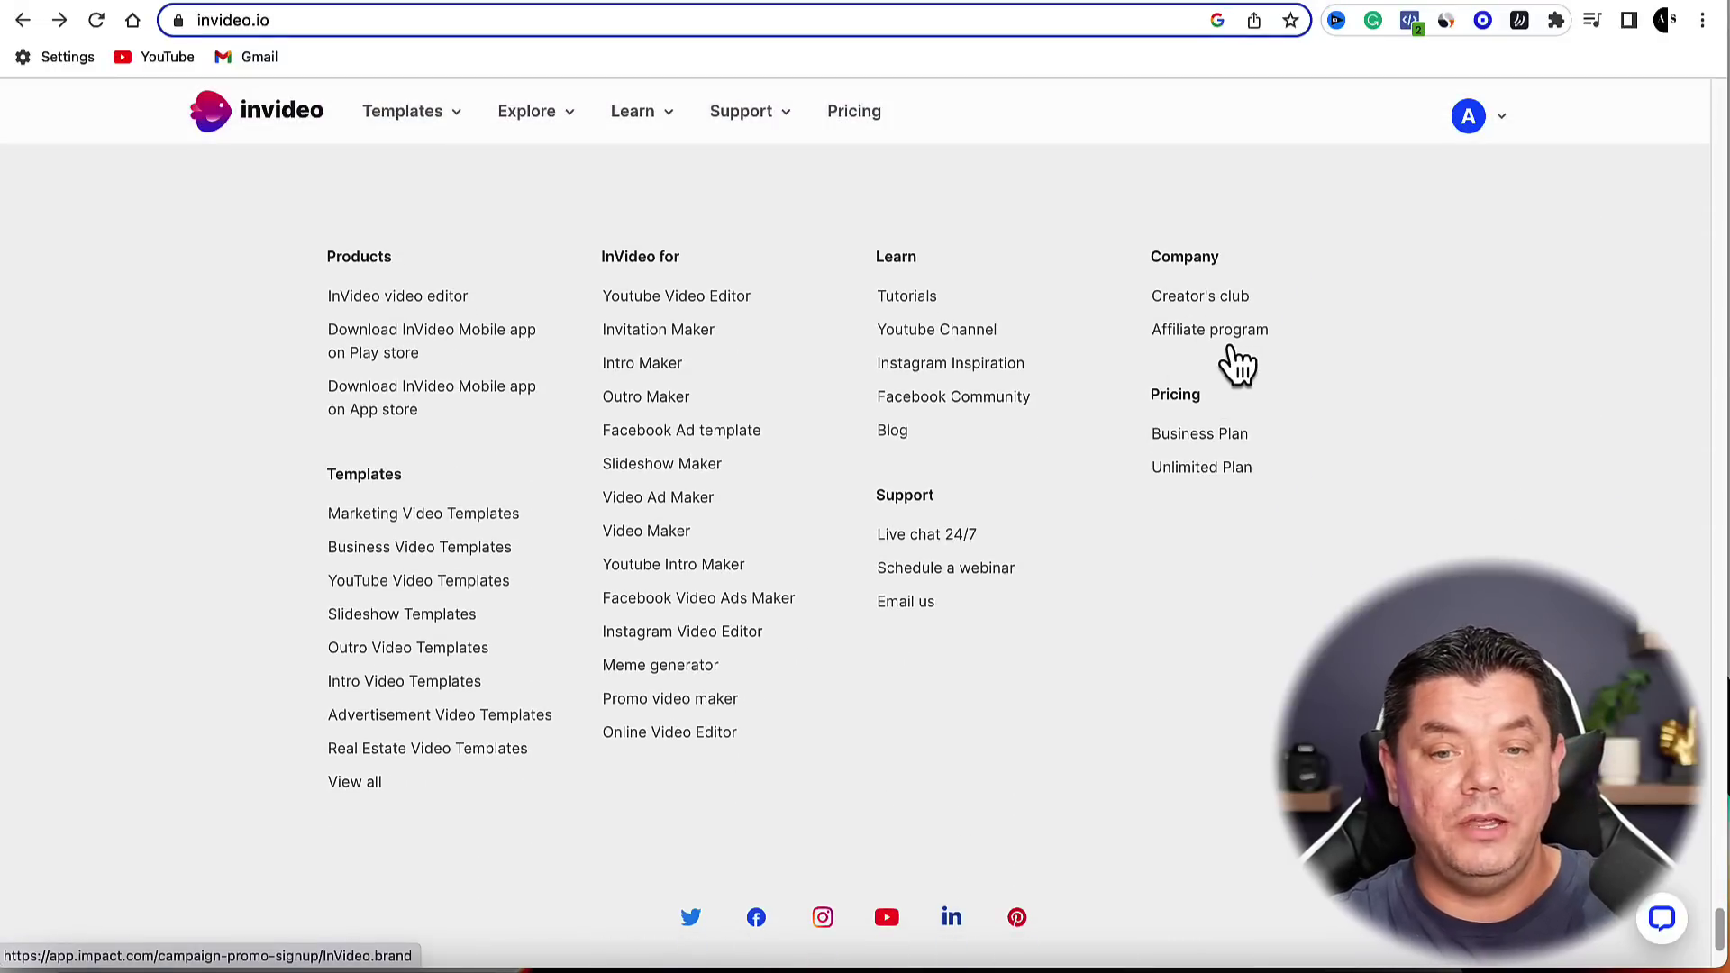
pyautogui.click(1174, 351)
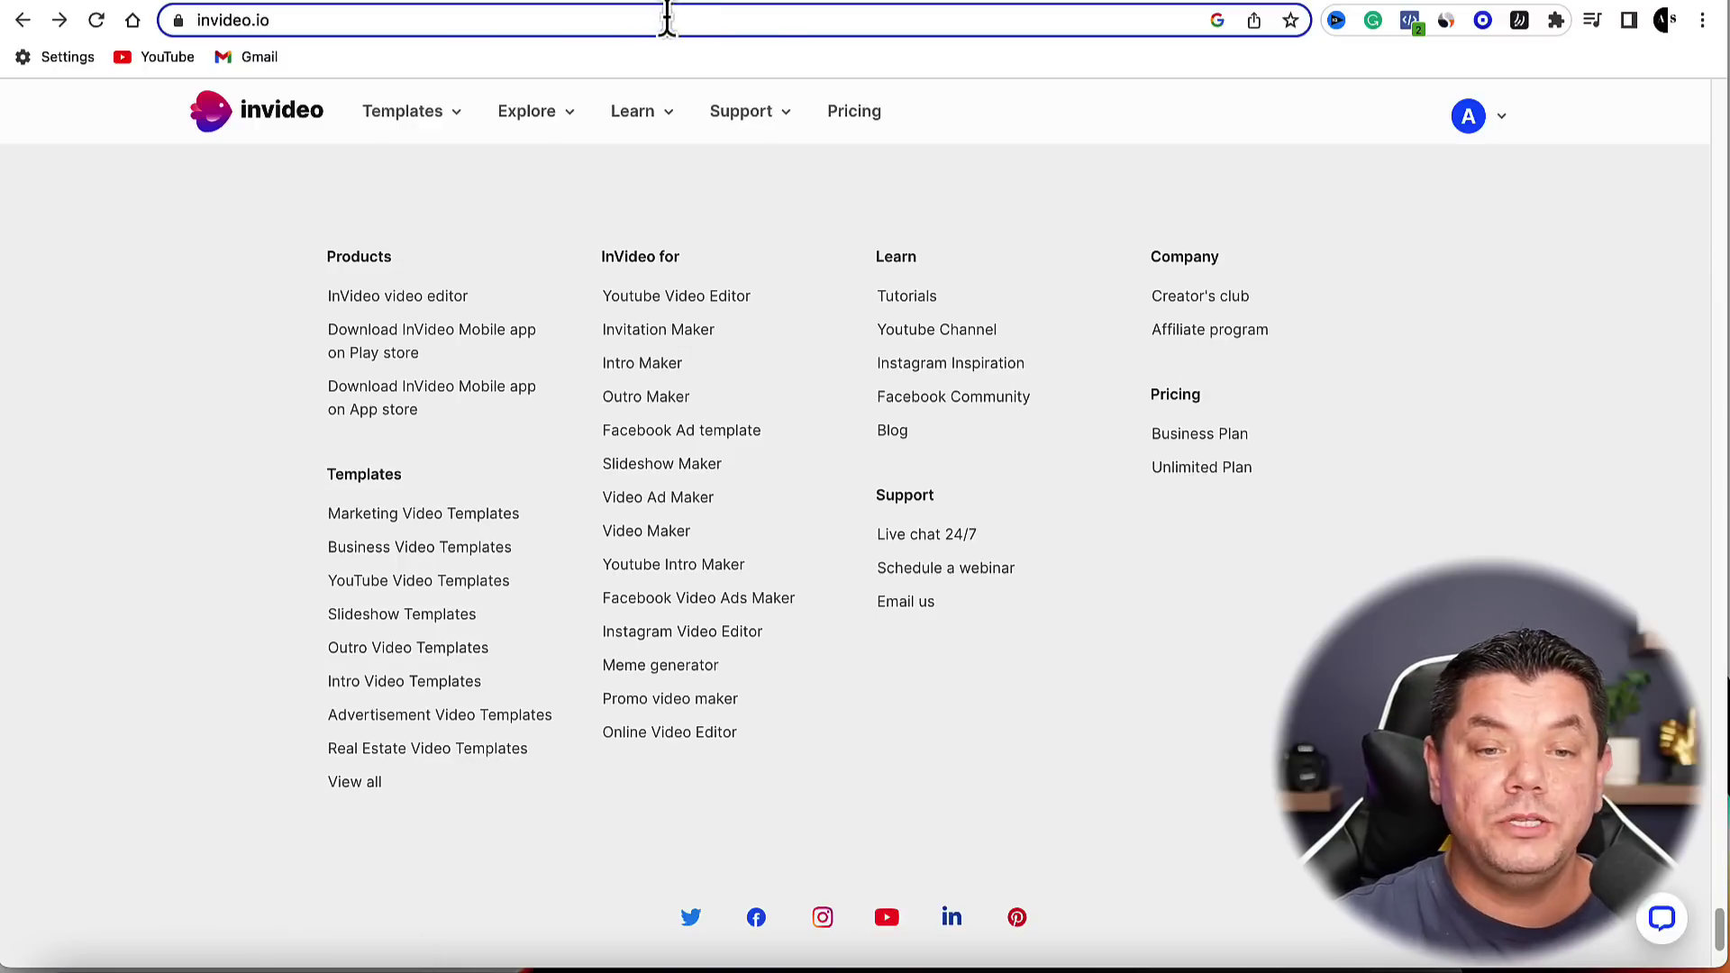
# Review the InVideo affiliate sign-up form's sections and the affiliate program's Assets page with its referral link and banners.
pyautogui.scroll(-15, 860, 305)
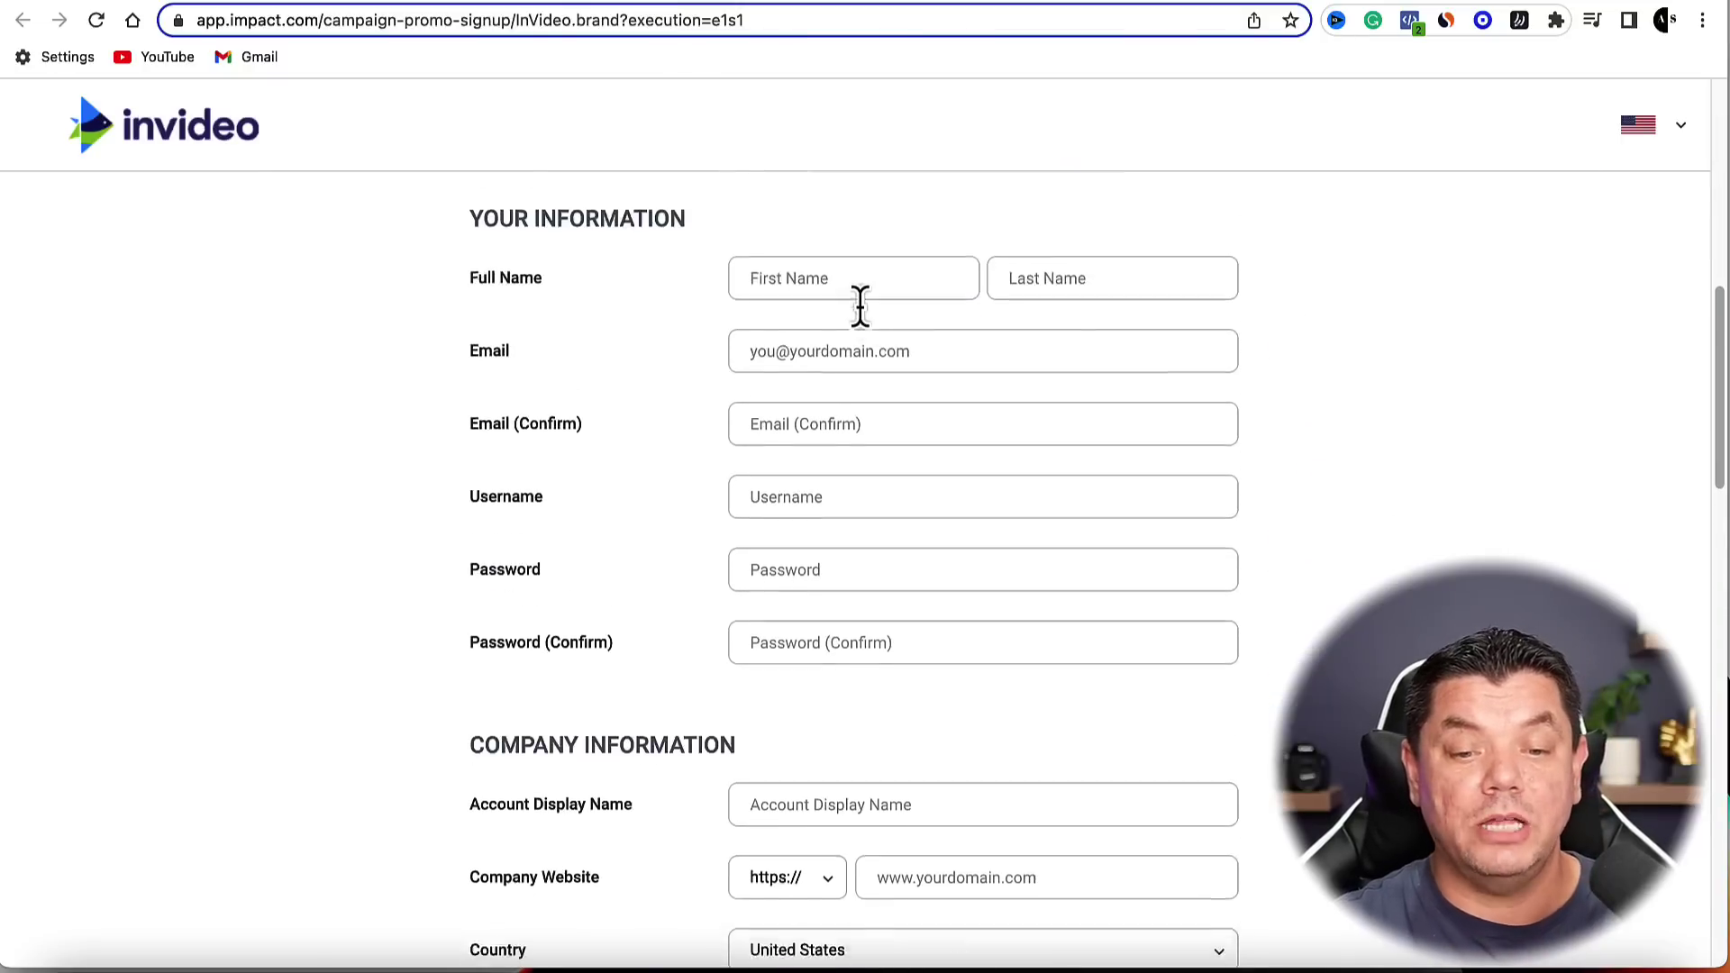
pyautogui.scroll(-10, 861, 308)
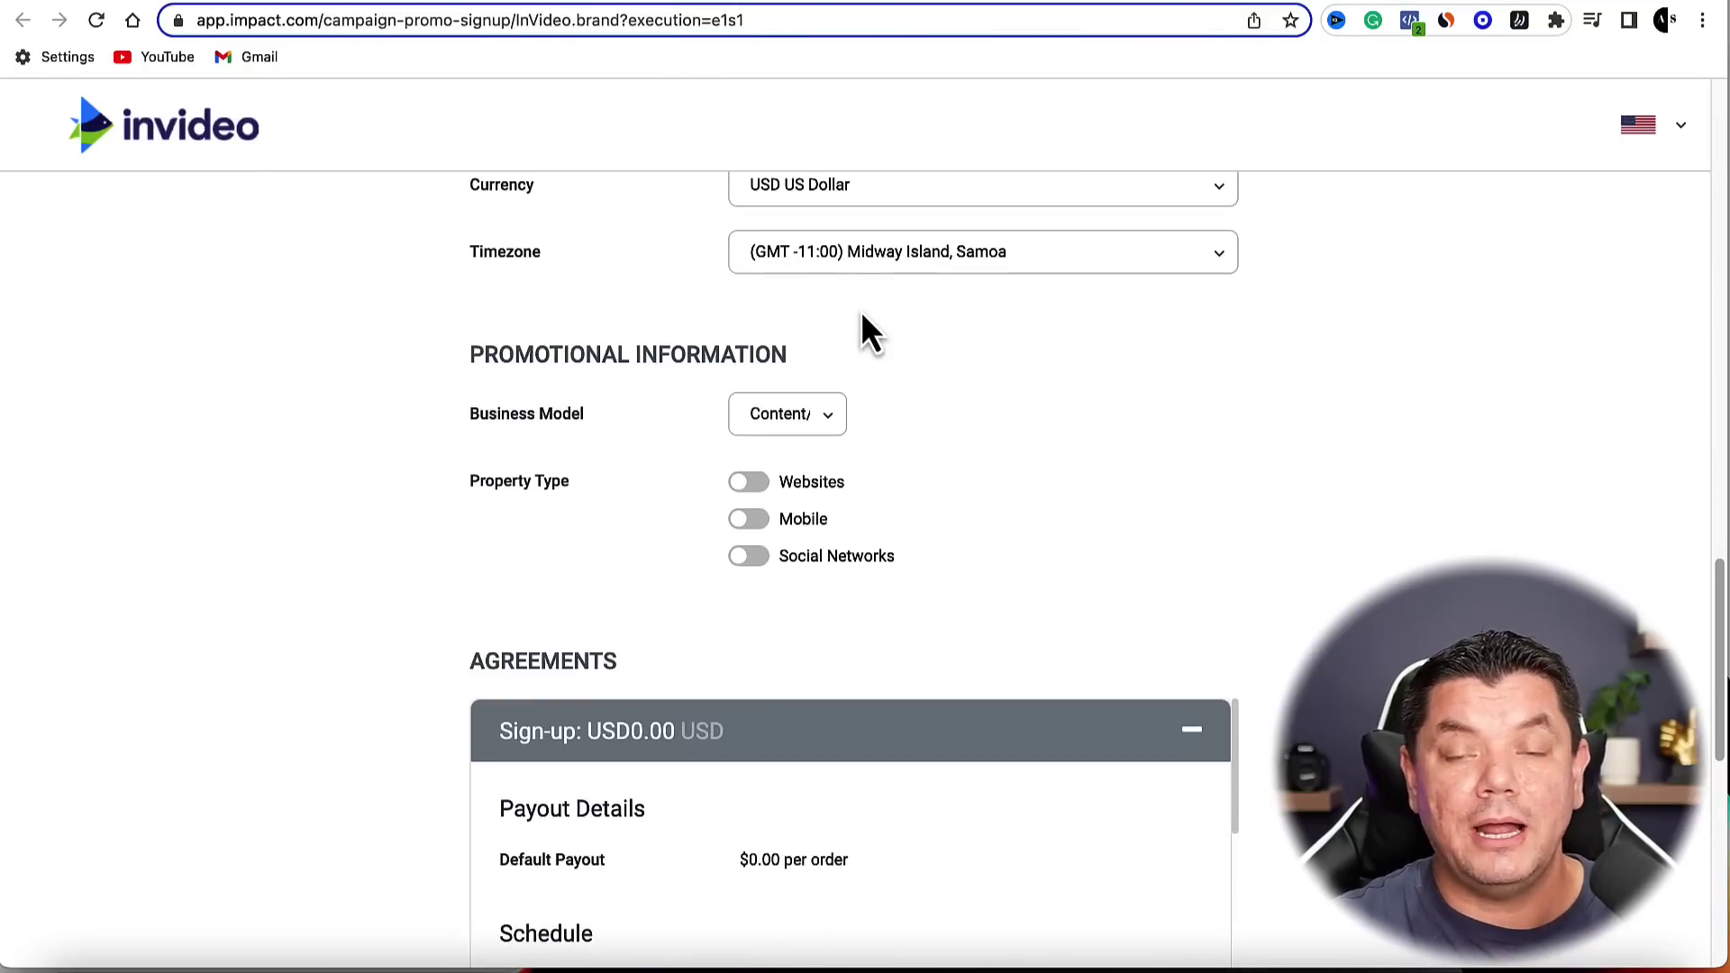
pyautogui.scroll(-2, 867, 338)
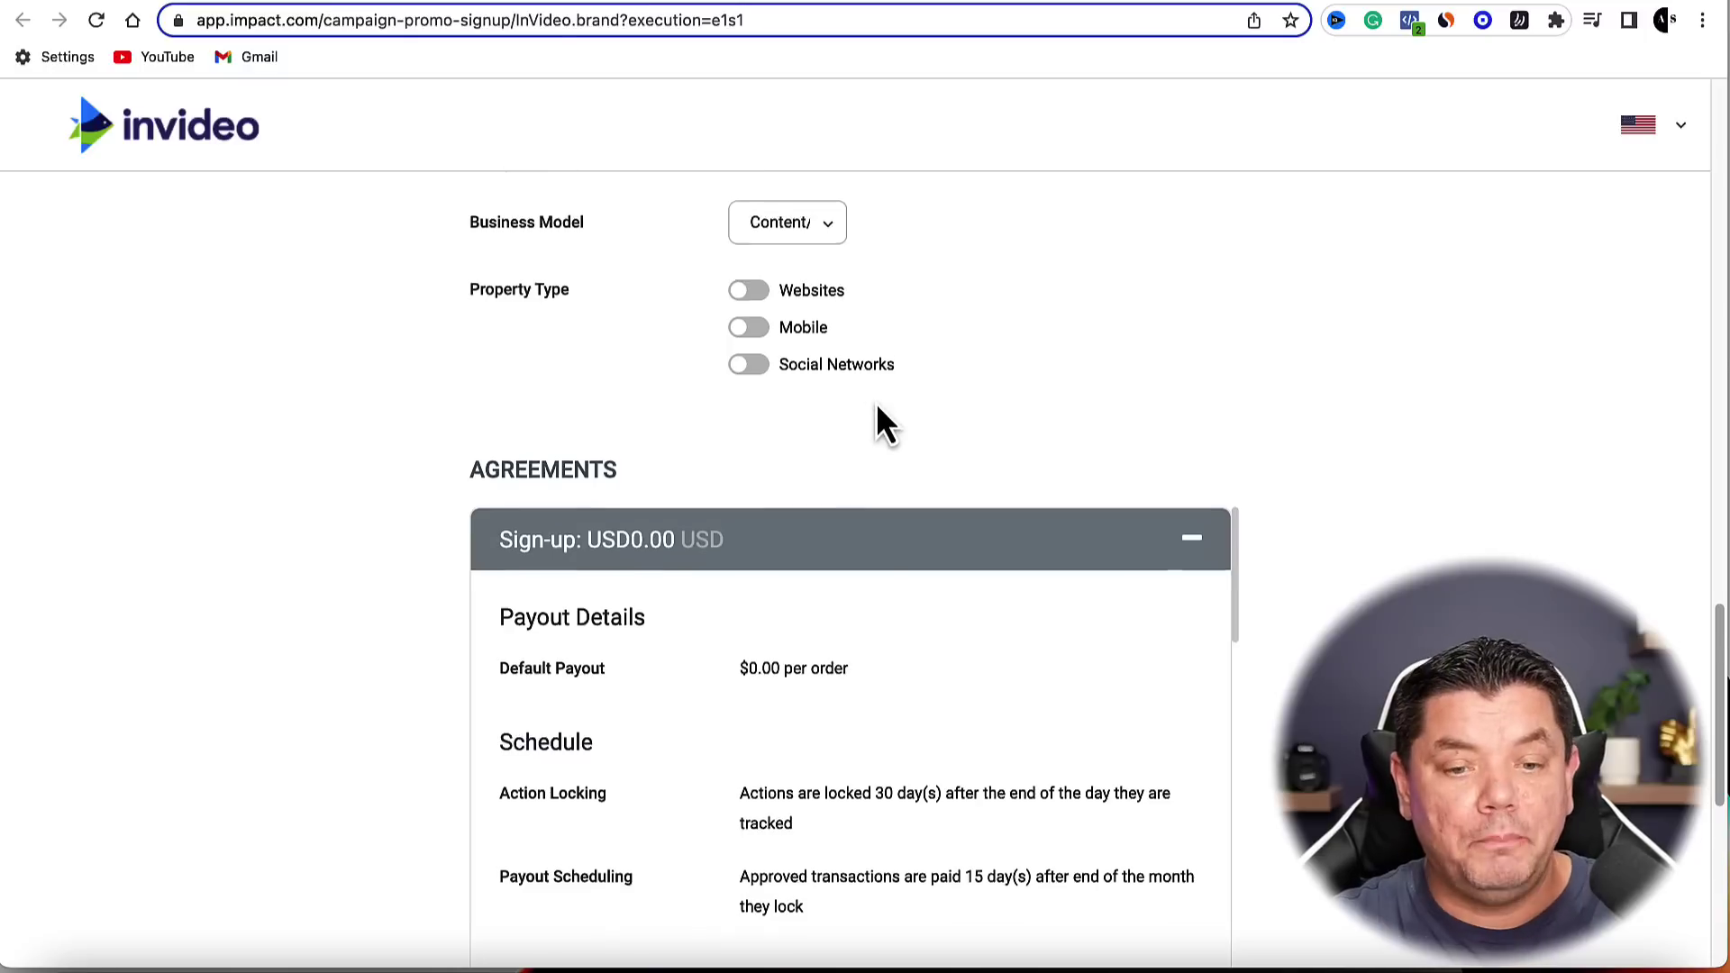
pyautogui.scroll(-2, 878, 410)
pyautogui.scroll(10, 890, 428)
pyautogui.scroll(15, 892, 426)
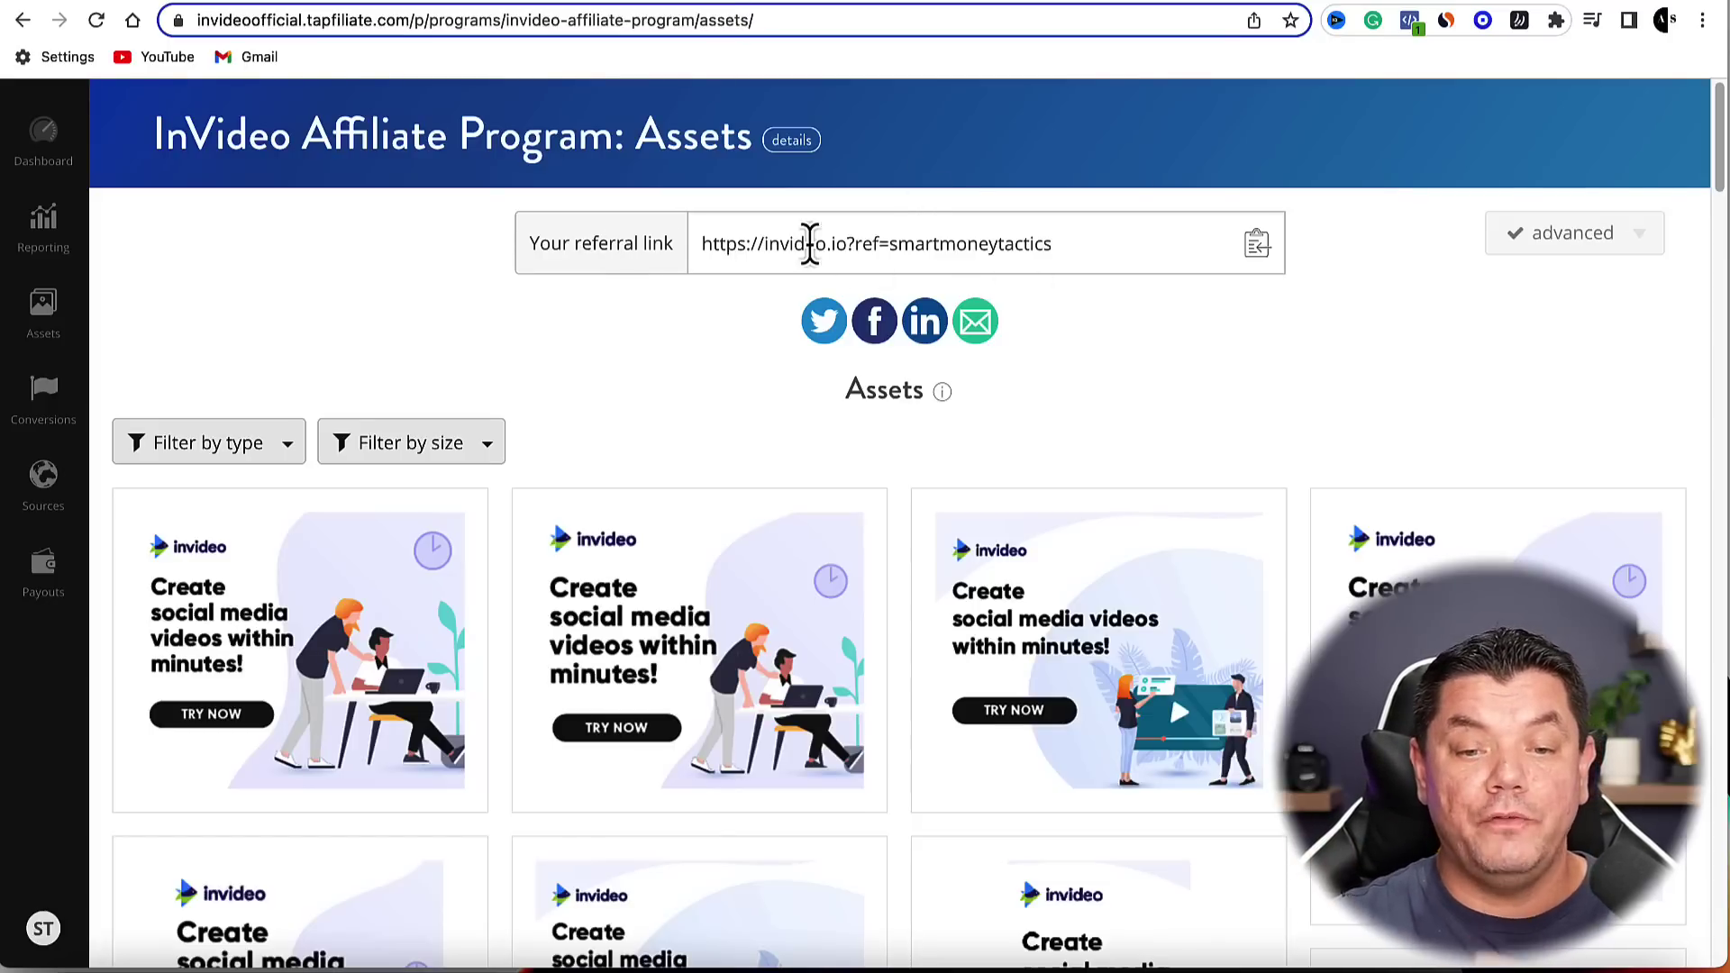
pyautogui.scroll(-7, 782, 493)
pyautogui.scroll(7, 782, 494)
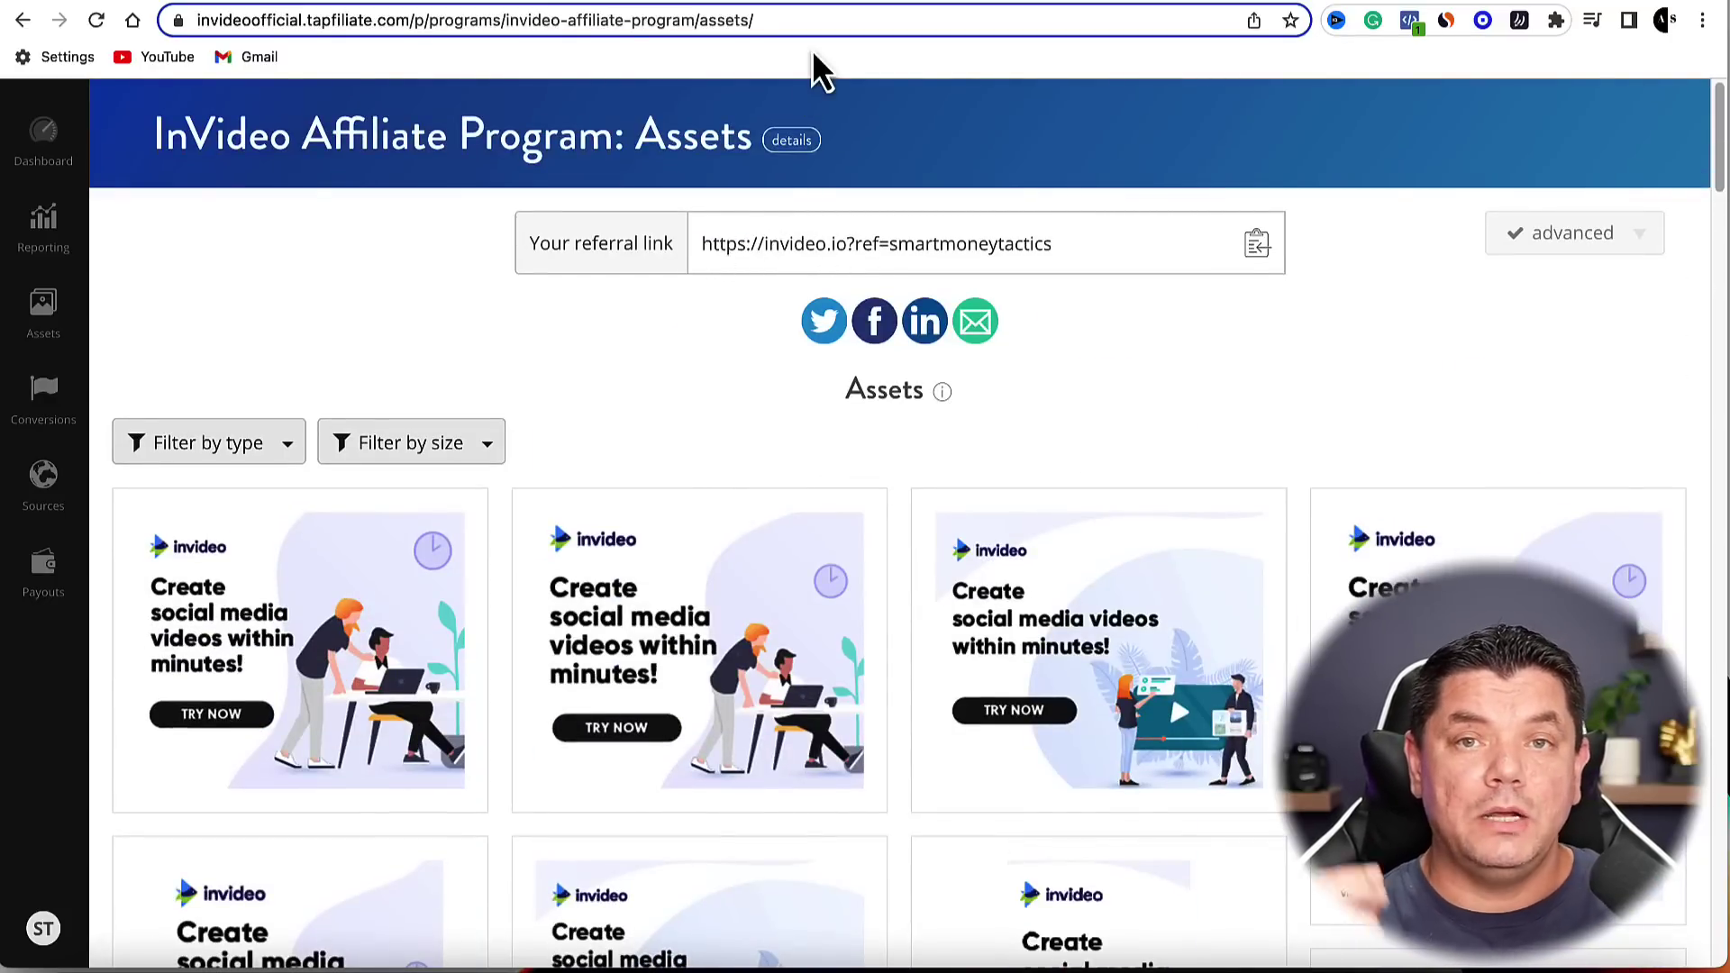
# Switch to the ChatGPT conversation about InVideo's benefits and read the point-by-point answer.
pyautogui.click(793, 3)
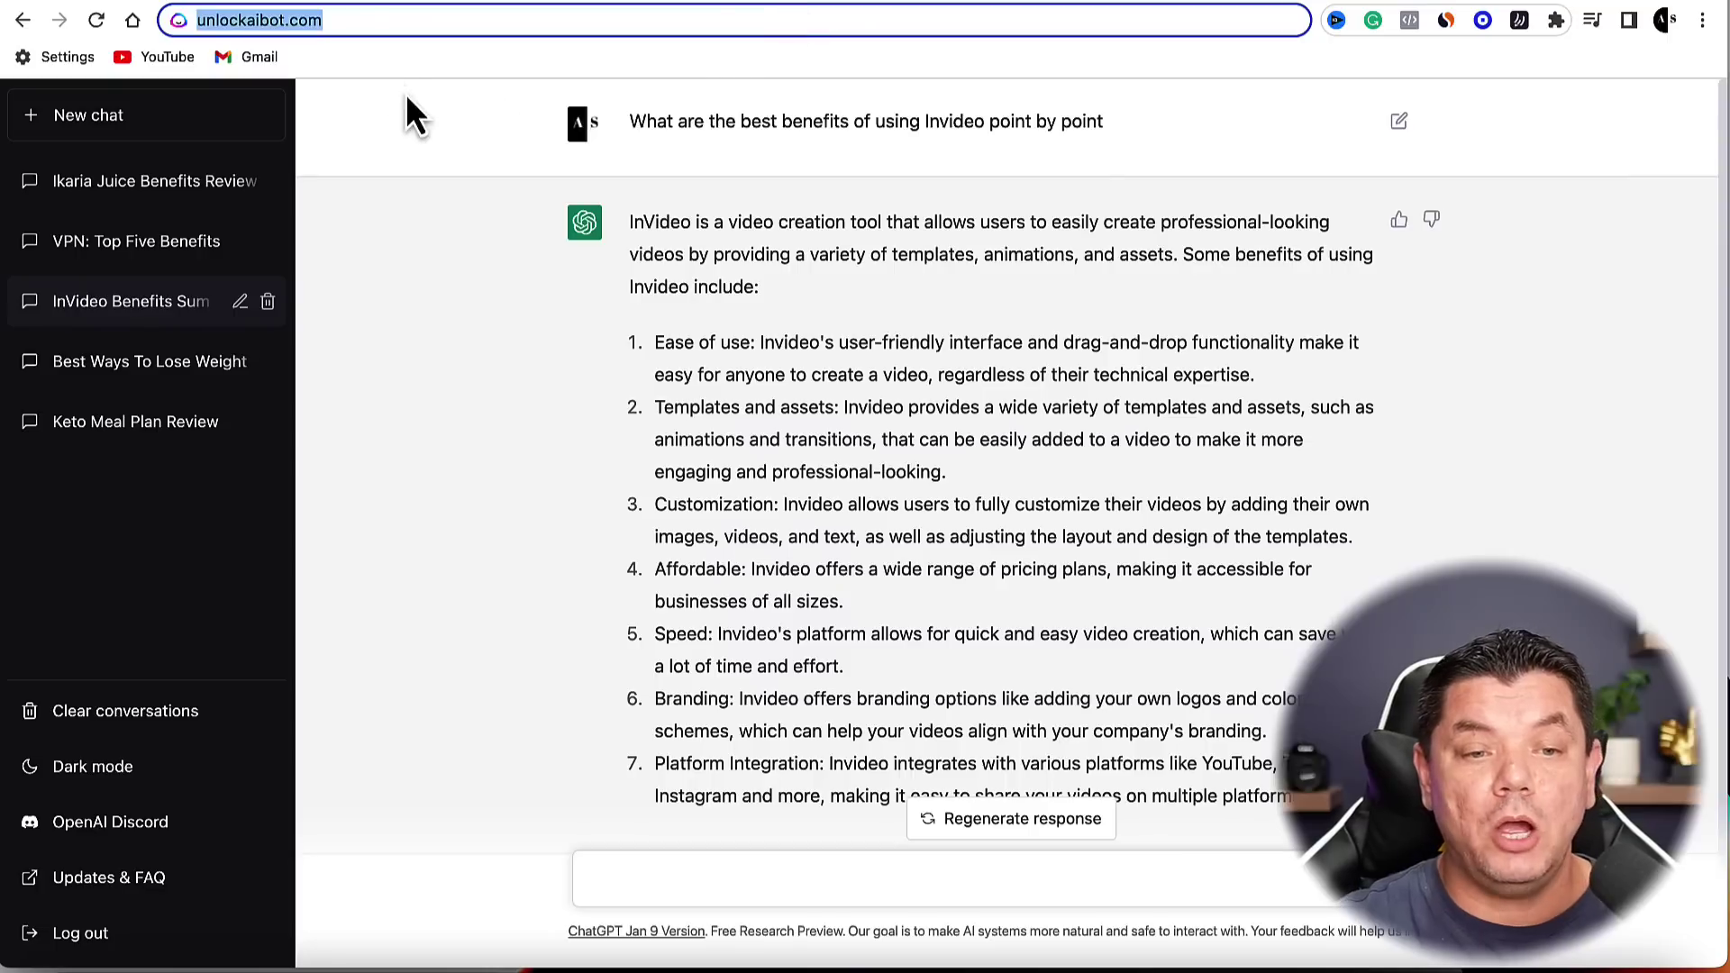
pyautogui.click(435, 164)
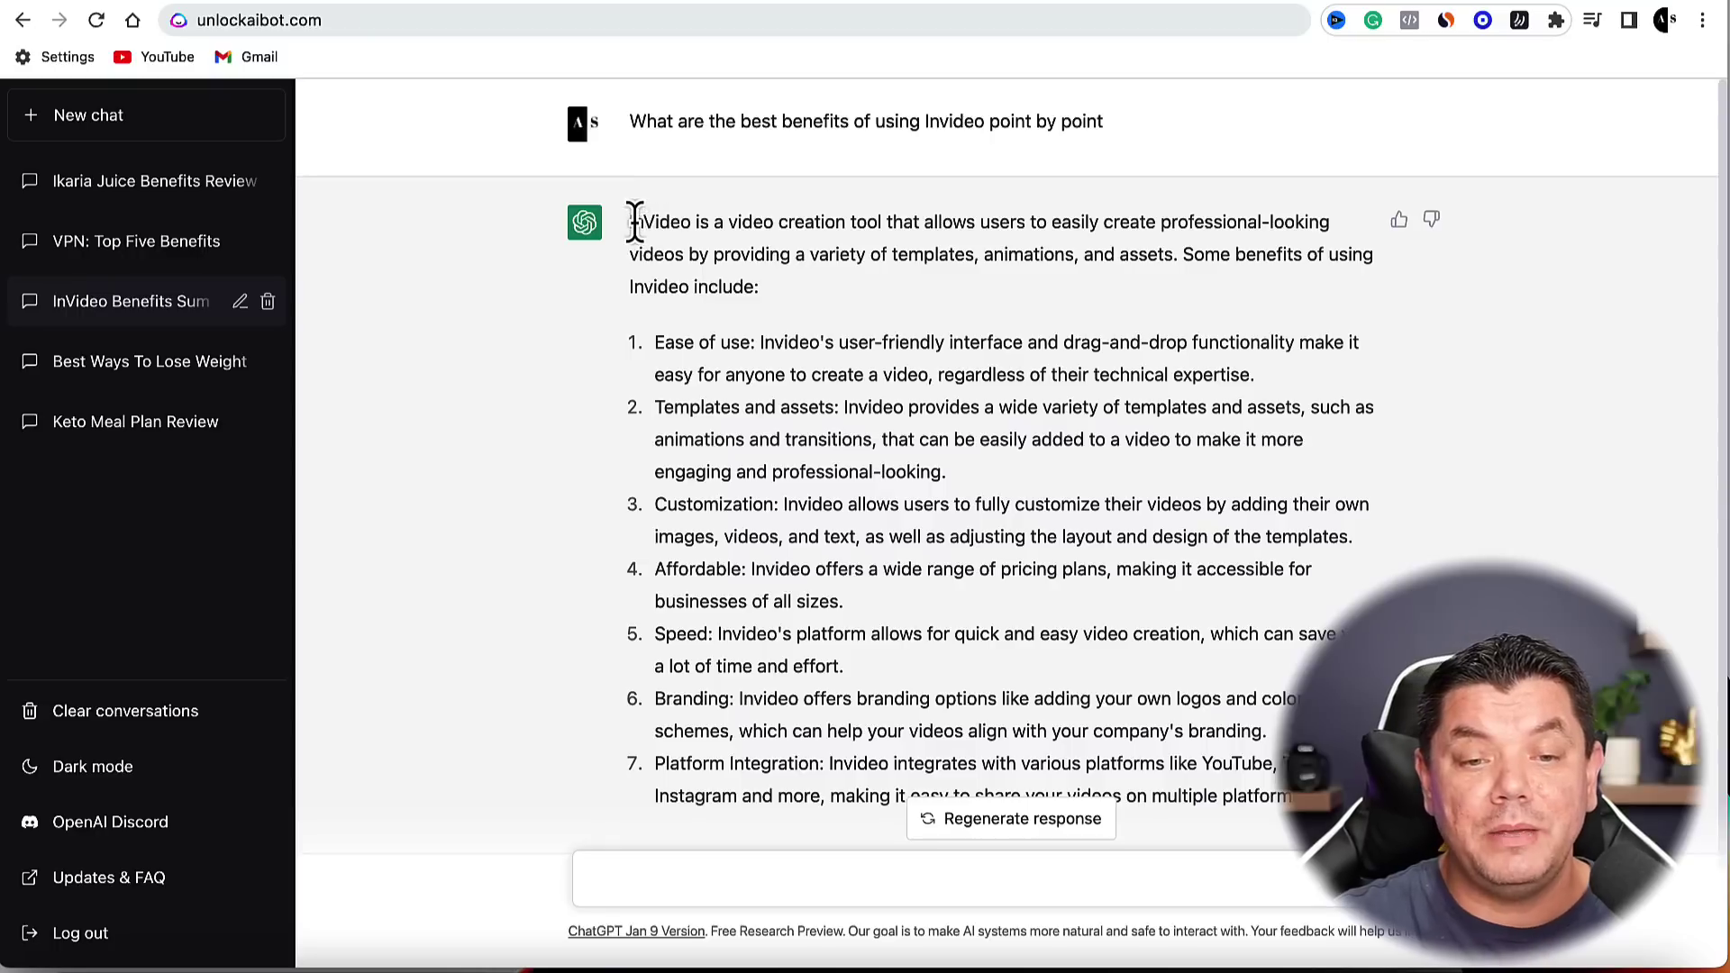
pyautogui.moveTo(634, 222); pyautogui.dragTo(733, 235)
pyautogui.scroll(-2, 1317, 612)
pyautogui.click(1045, 530)
pyautogui.scroll(1, 957, 375)
pyautogui.click(892, 261)
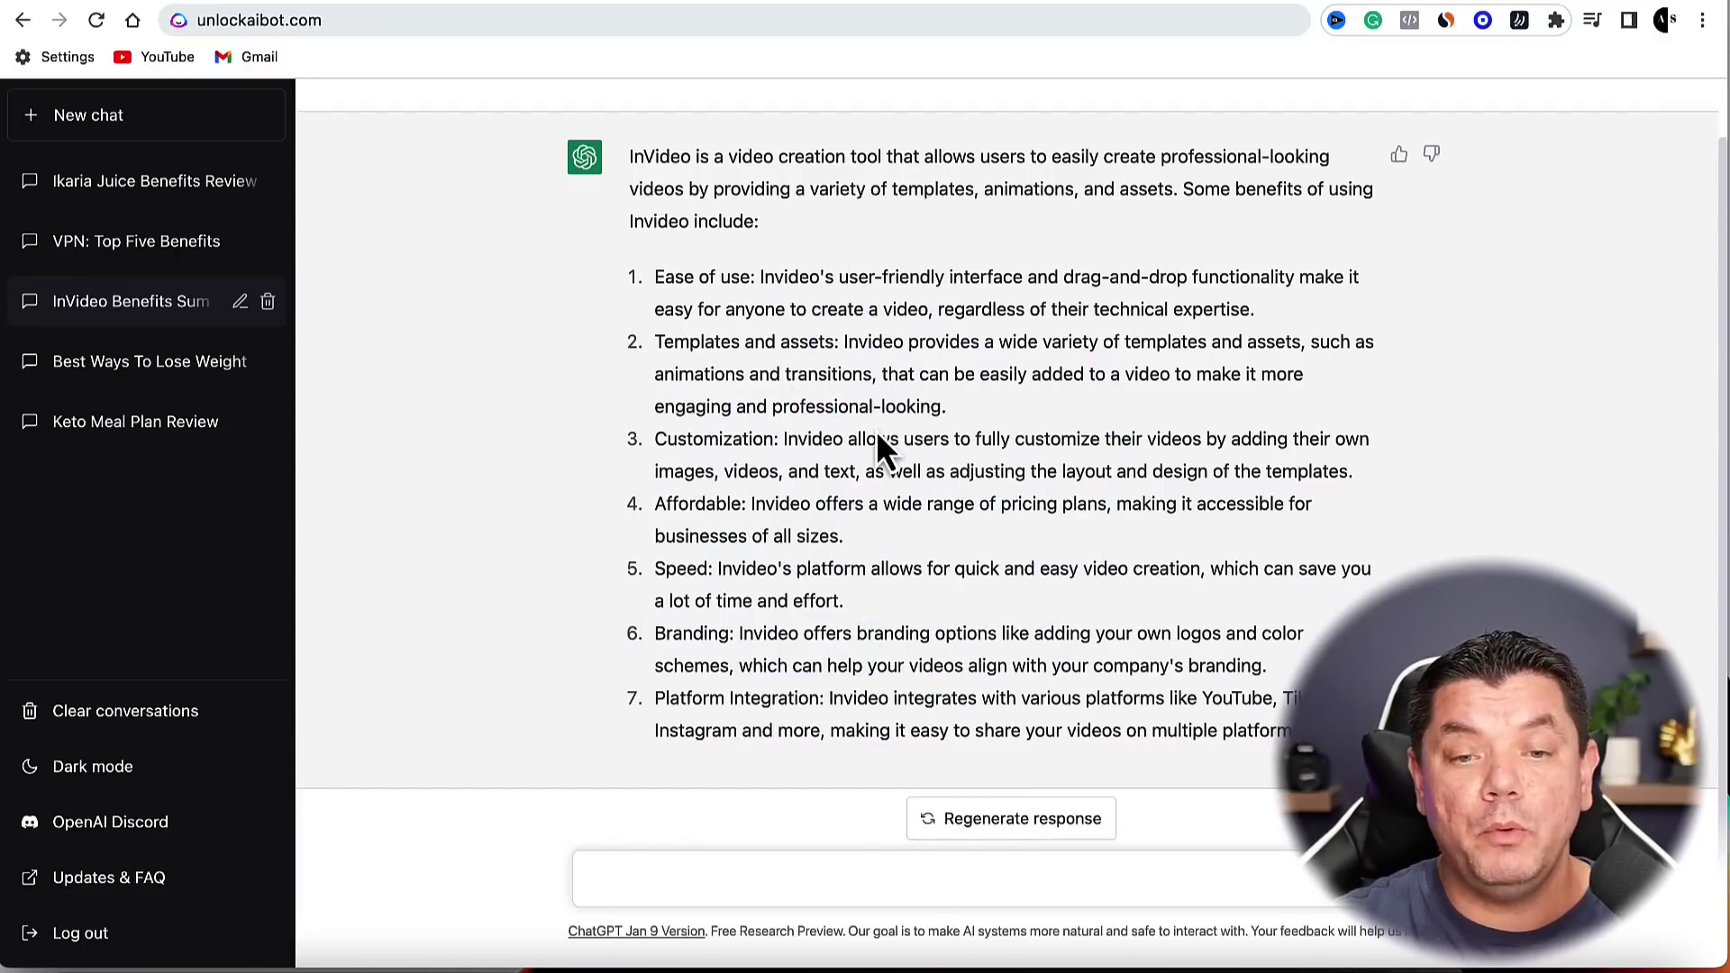
pyautogui.scroll(2, 875, 441)
# Switch to the InVideo YouTube short and examine its opening, its feature list and the links in its description.
pyautogui.click(880, 3)
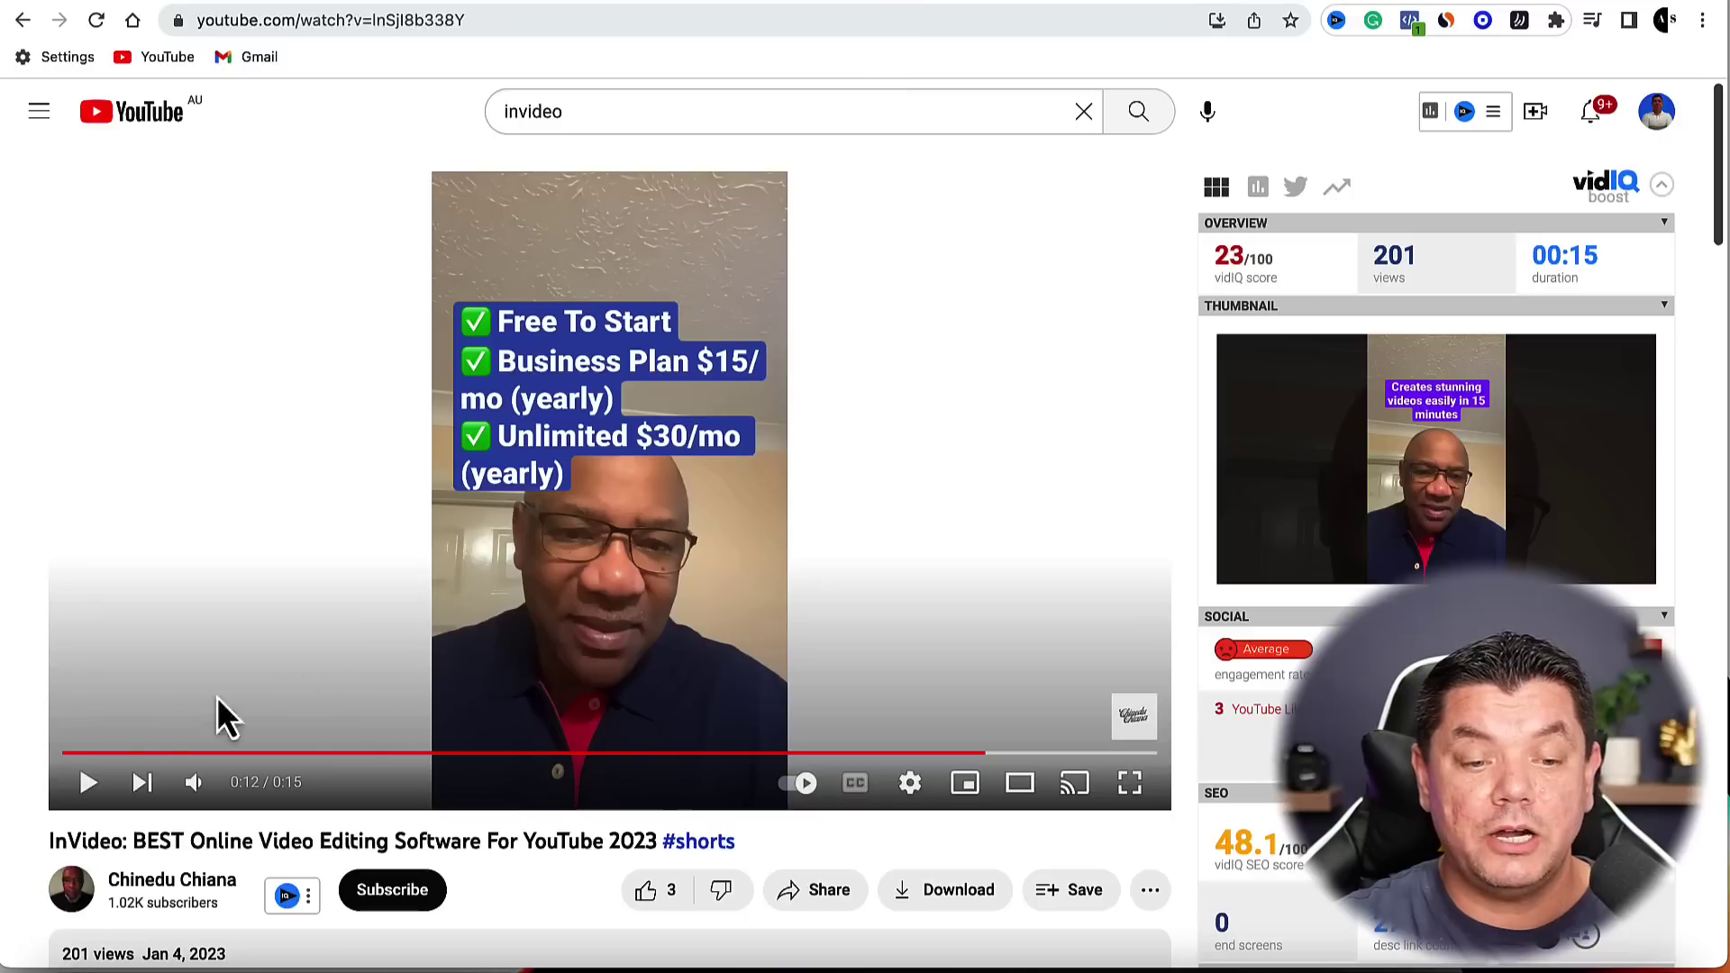
pyautogui.moveTo(99, 753); pyautogui.dragTo(186, 755)
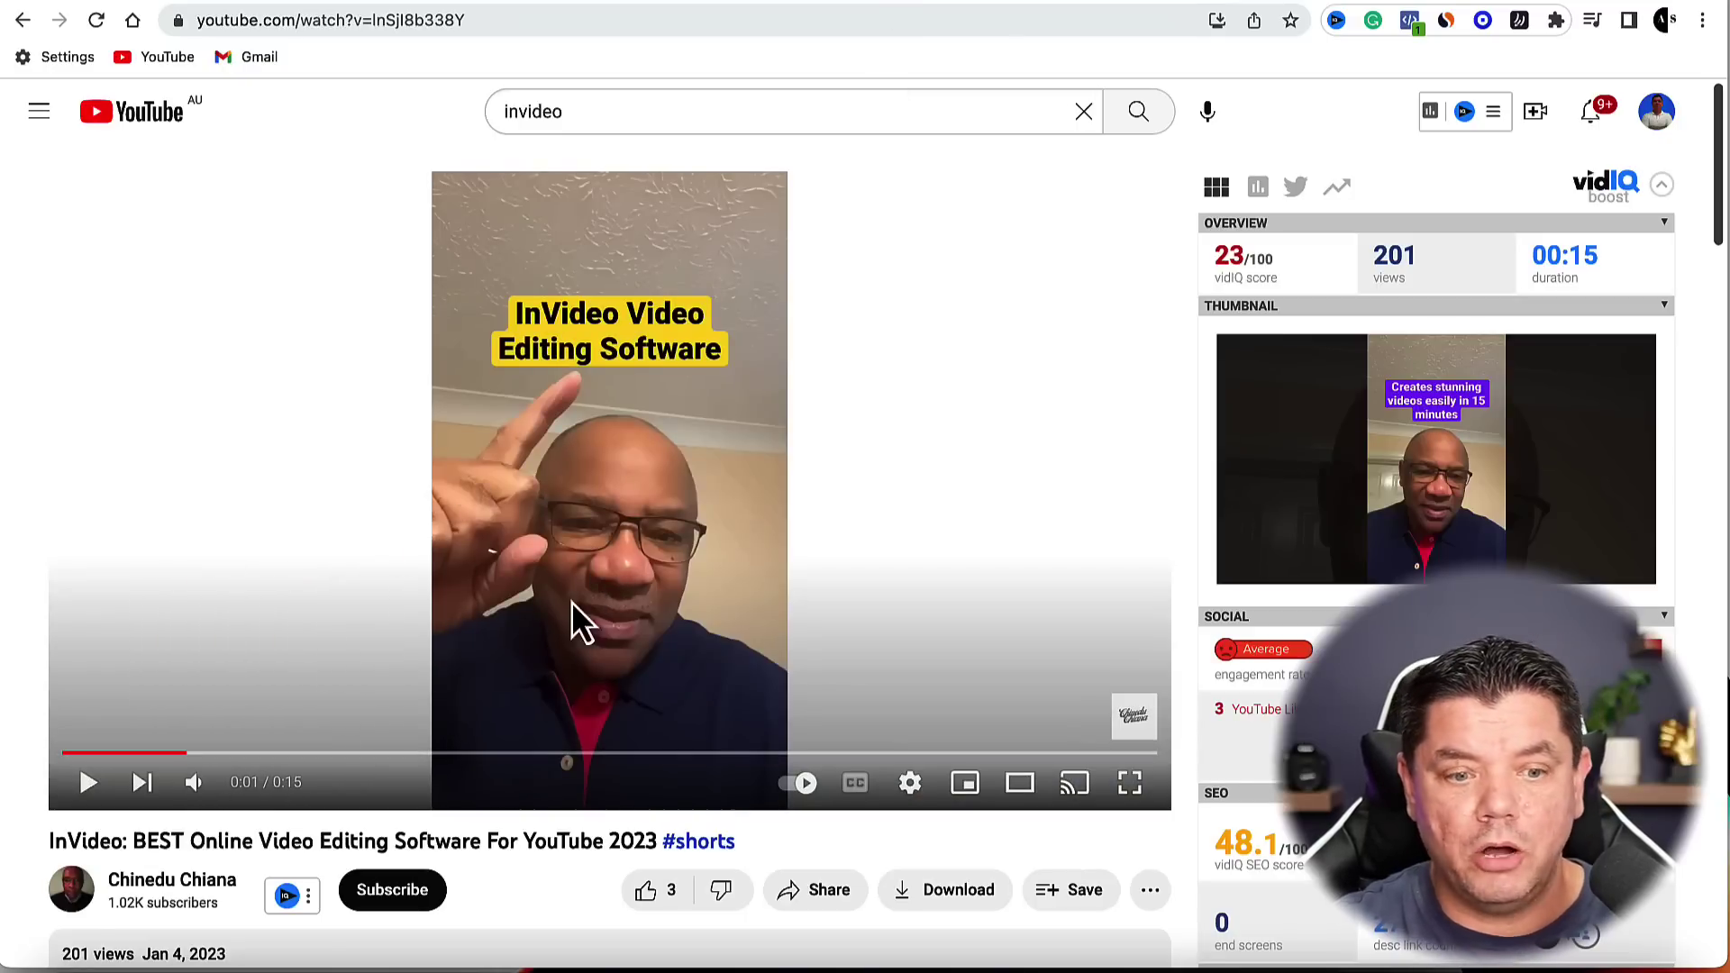
pyautogui.moveTo(201, 753); pyautogui.dragTo(534, 764)
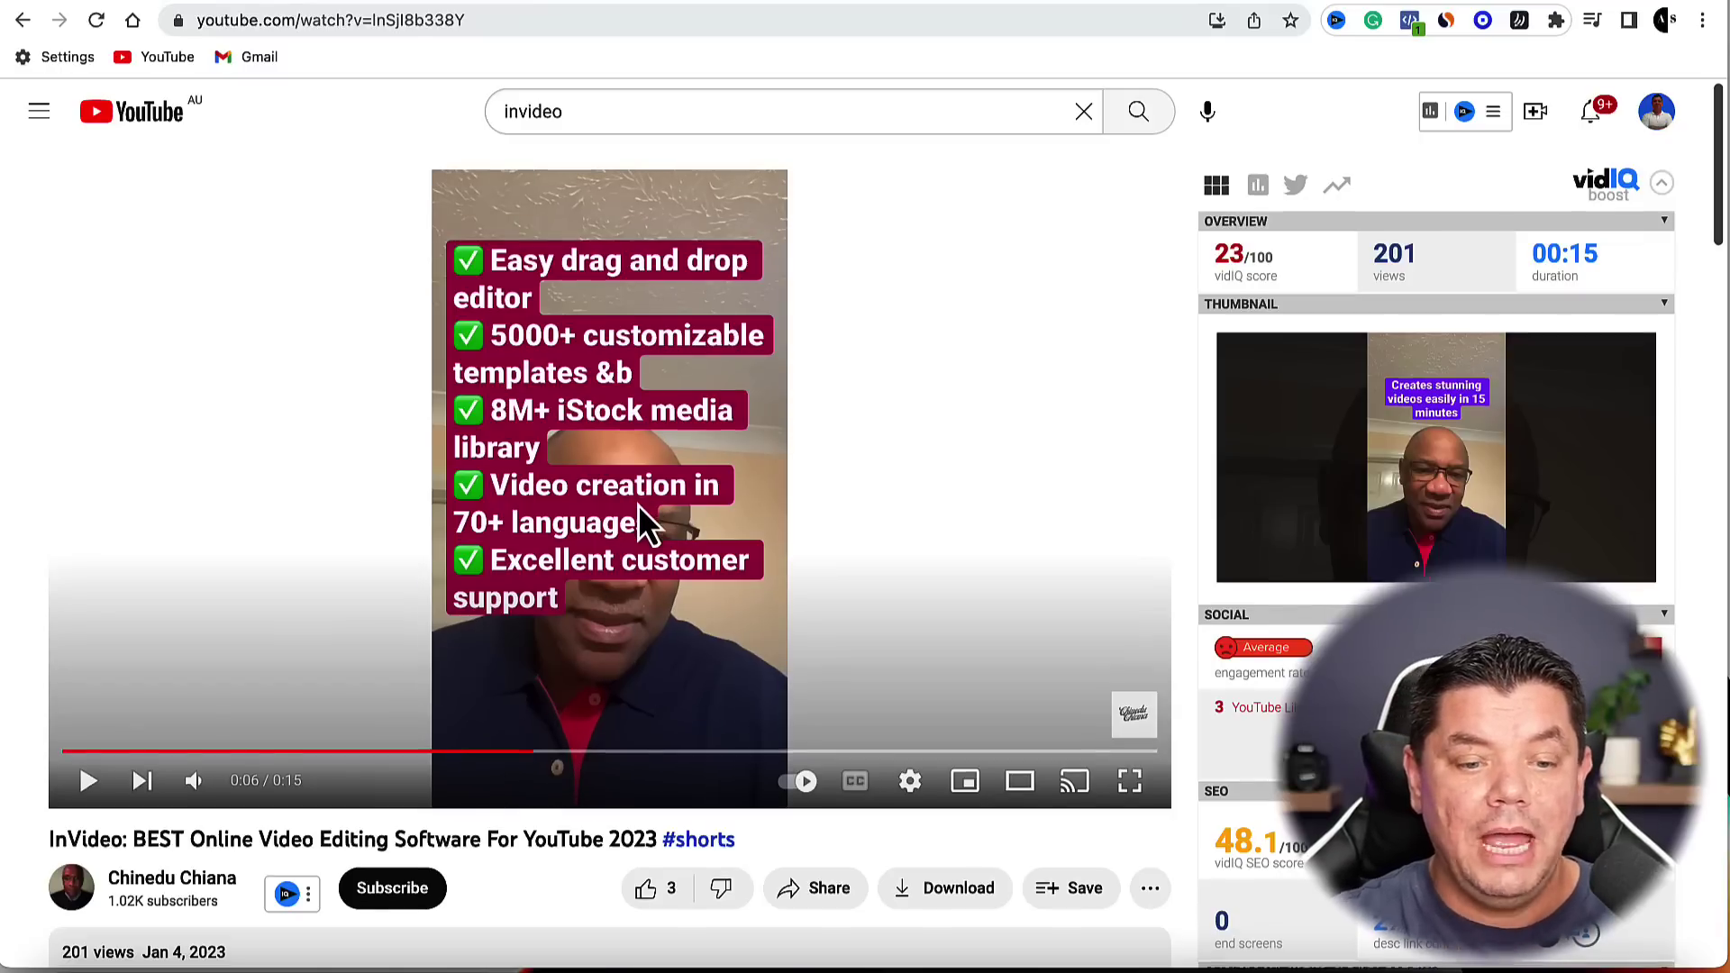
pyautogui.scroll(-7, 640, 506)
pyautogui.scroll(-1, 411, 418)
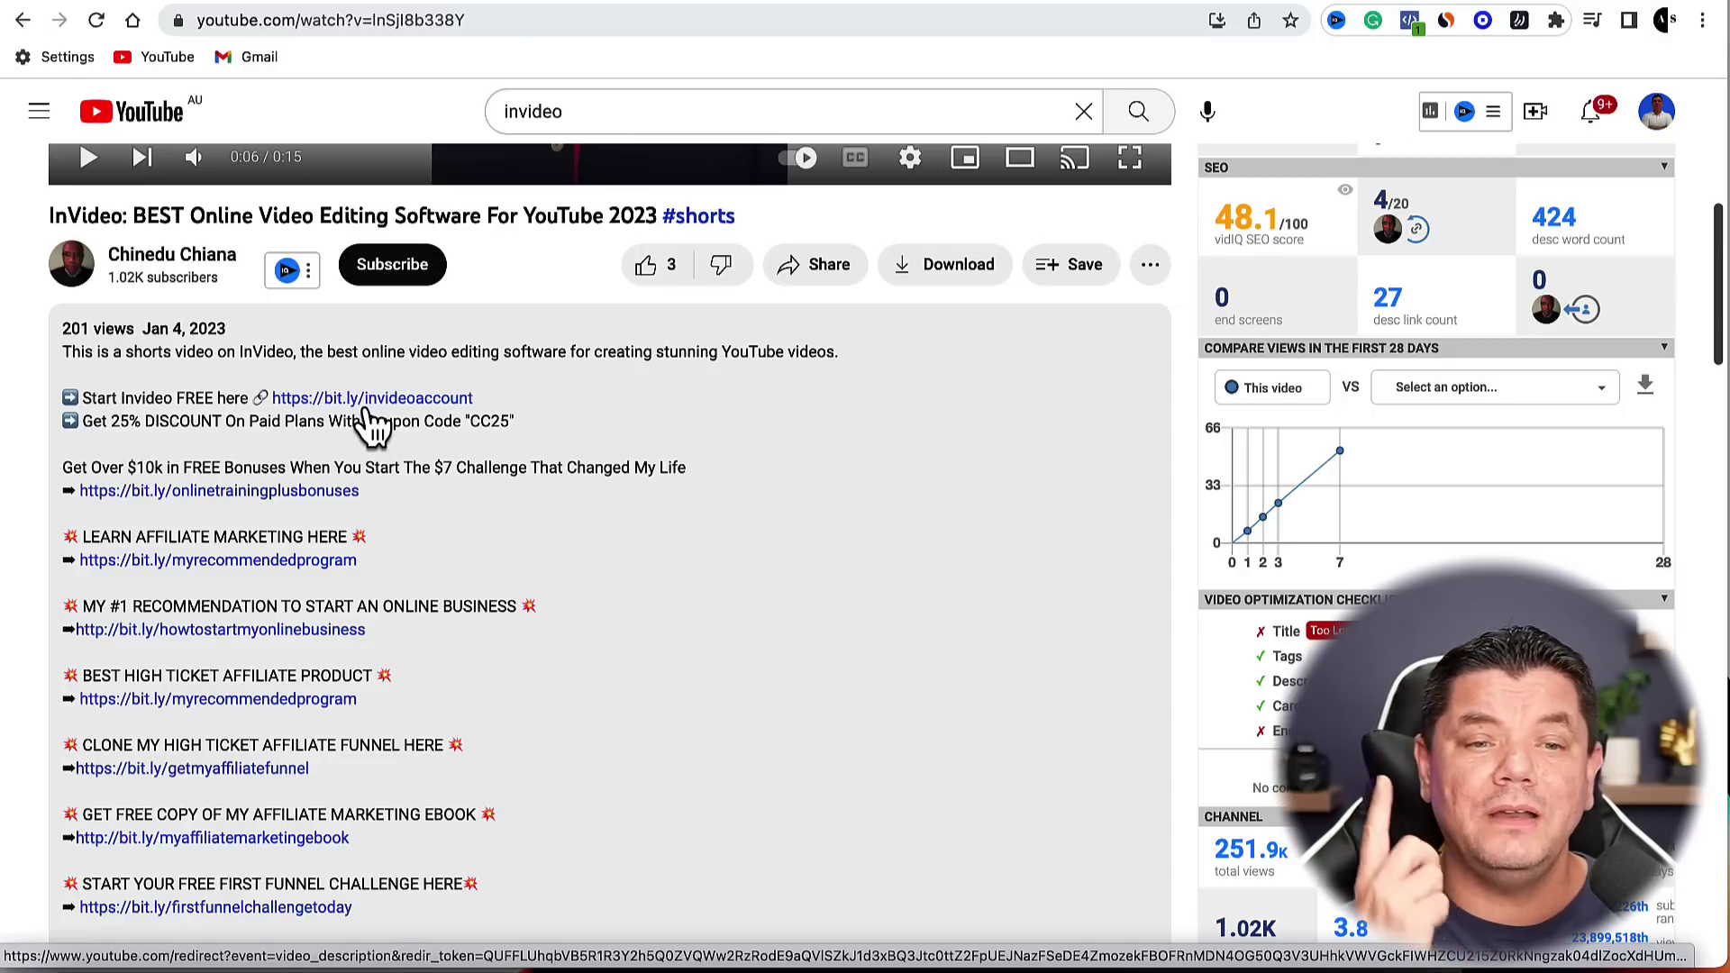
# Revisit the ChatGPT list of AI video software and view the ChatGPT Riches headline on aibotearnings.com.
pyautogui.click(482, 12)
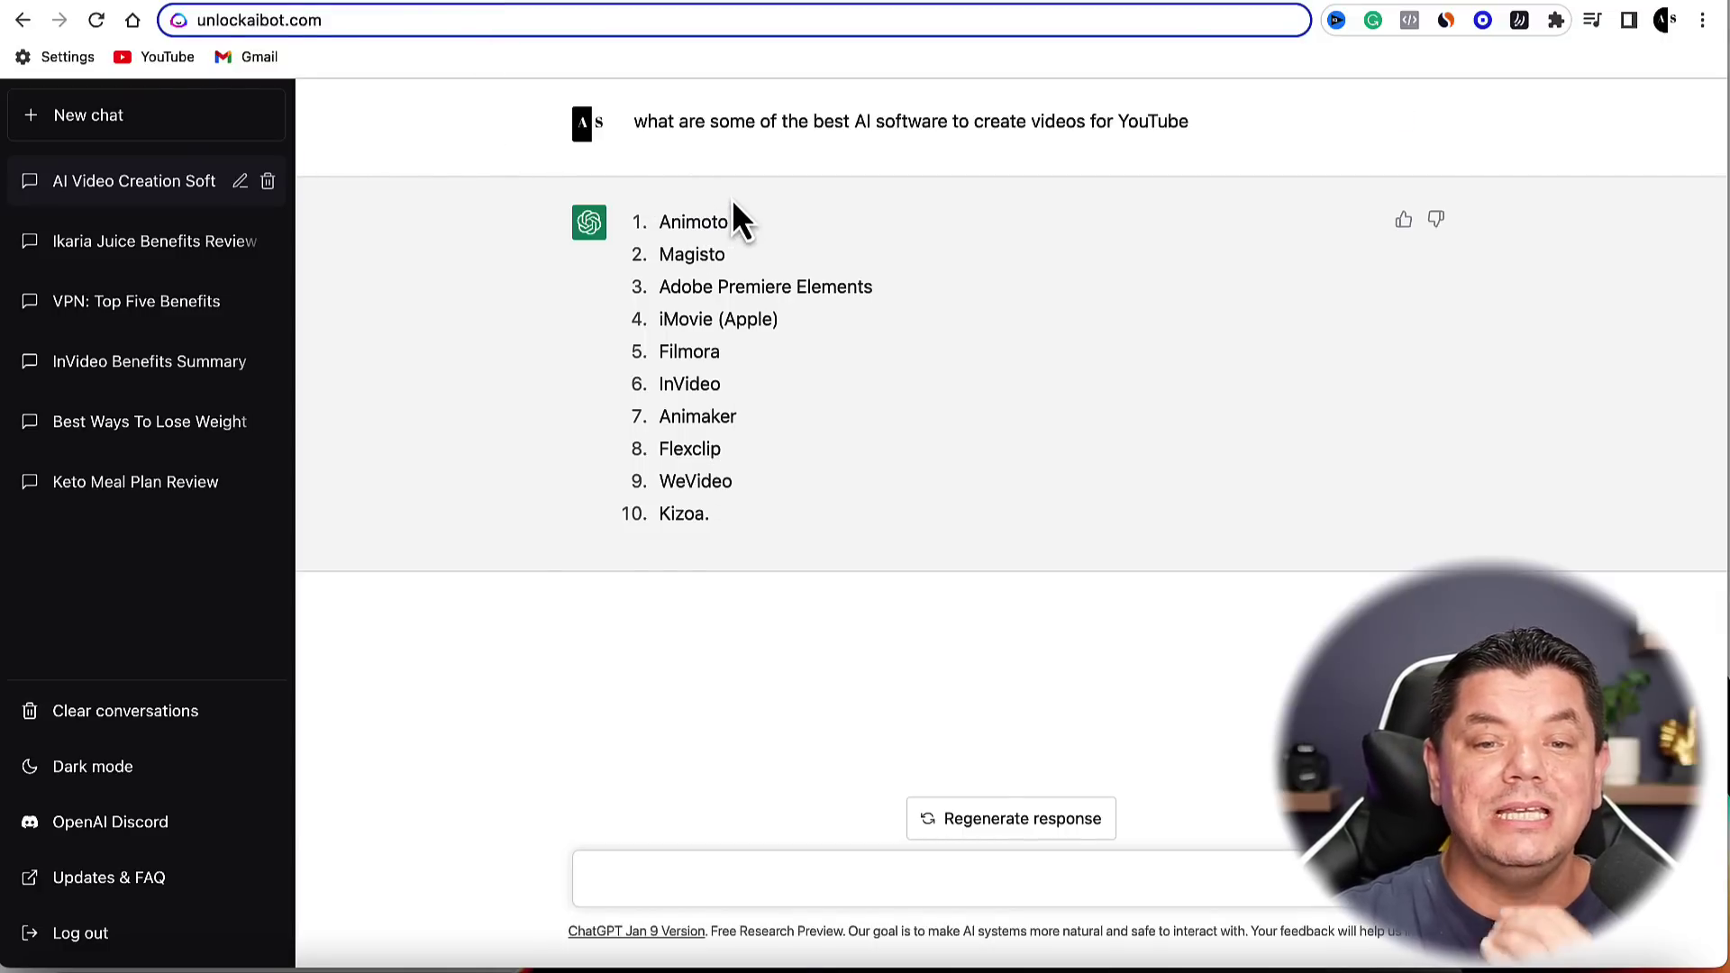
pyautogui.click(892, 11)
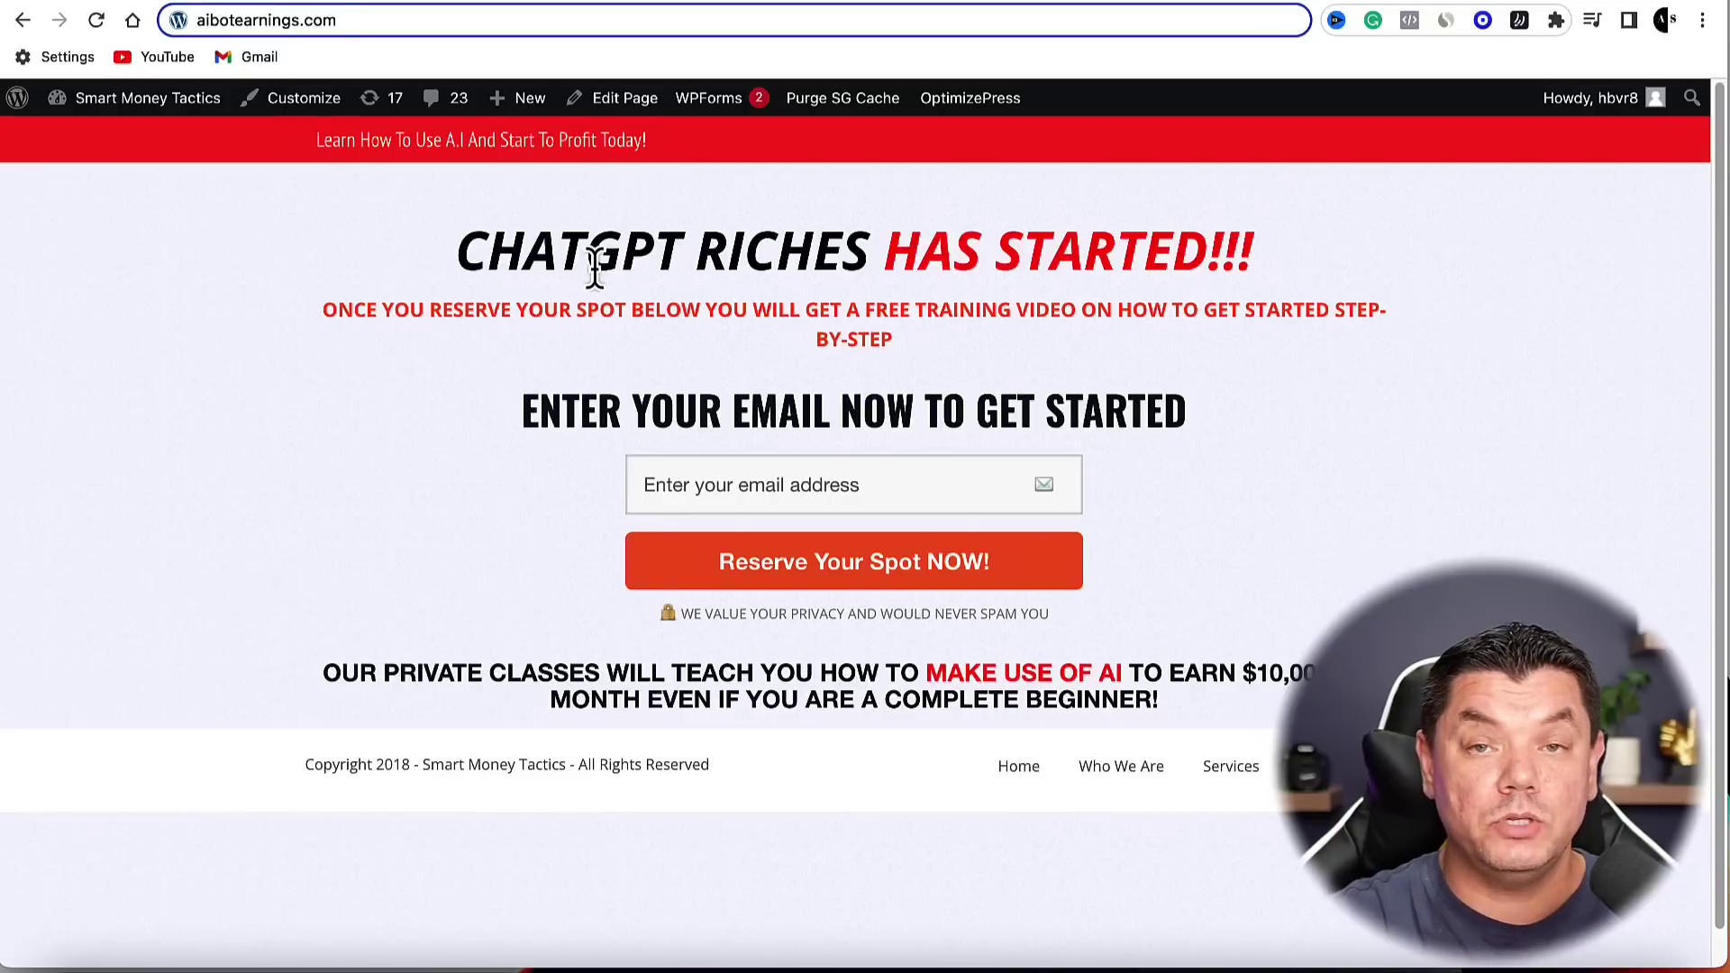
pyautogui.moveTo(469, 249); pyautogui.dragTo(860, 254)
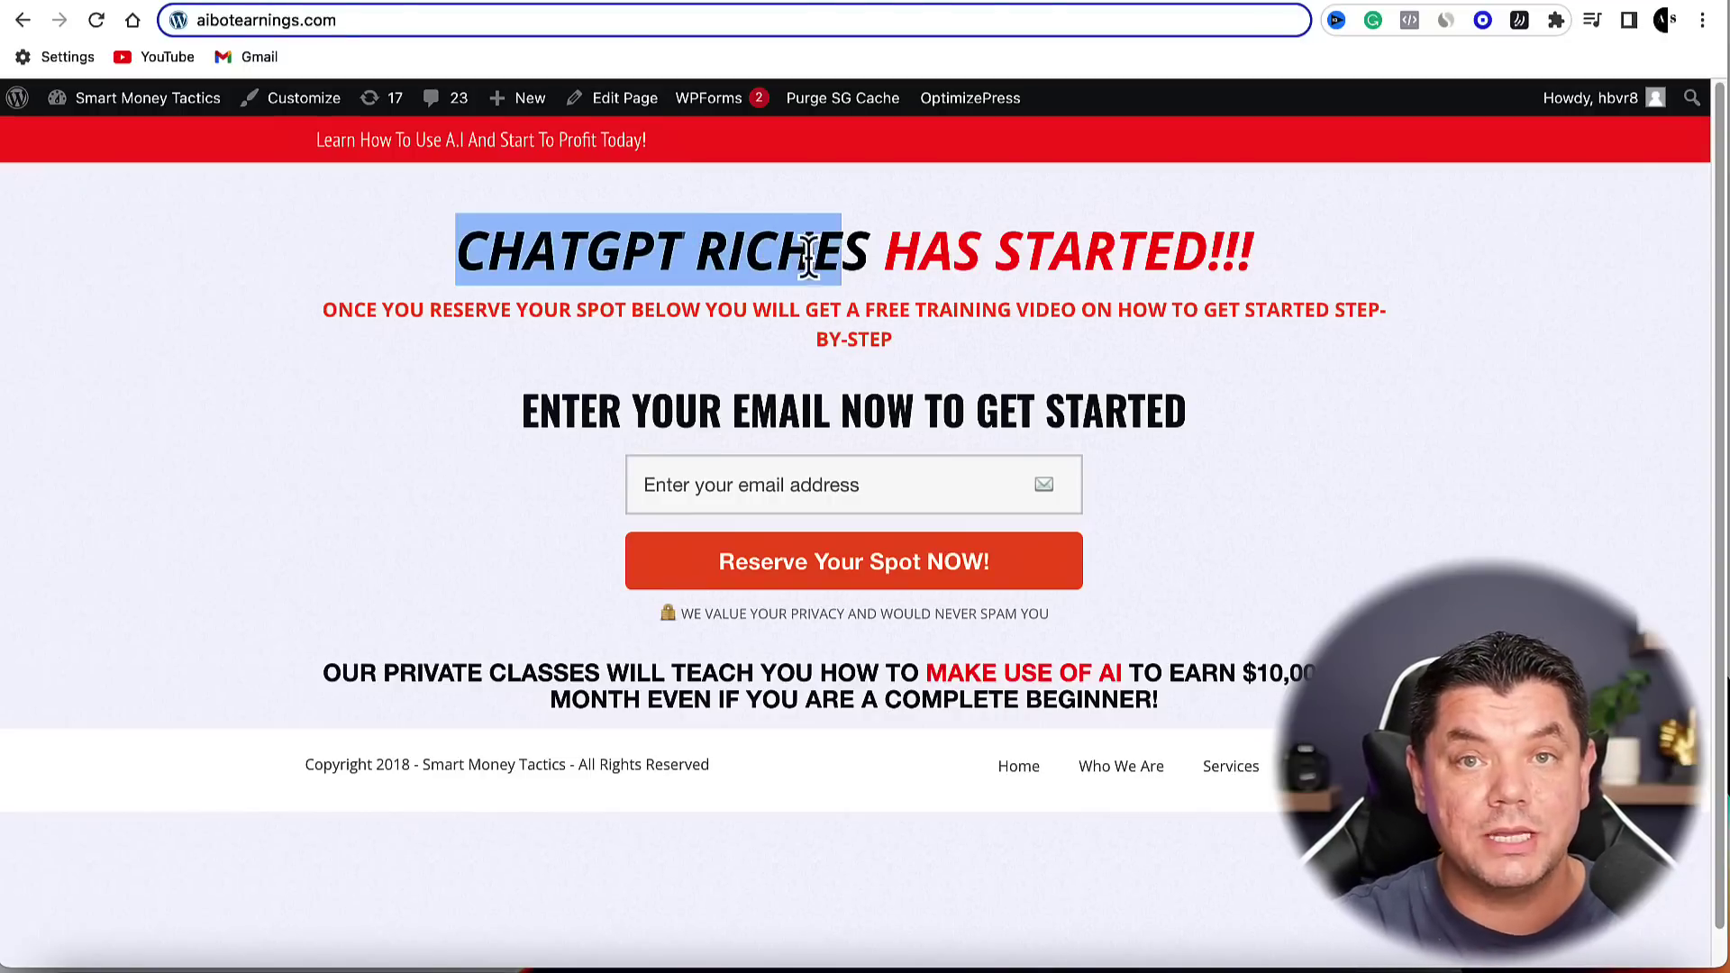
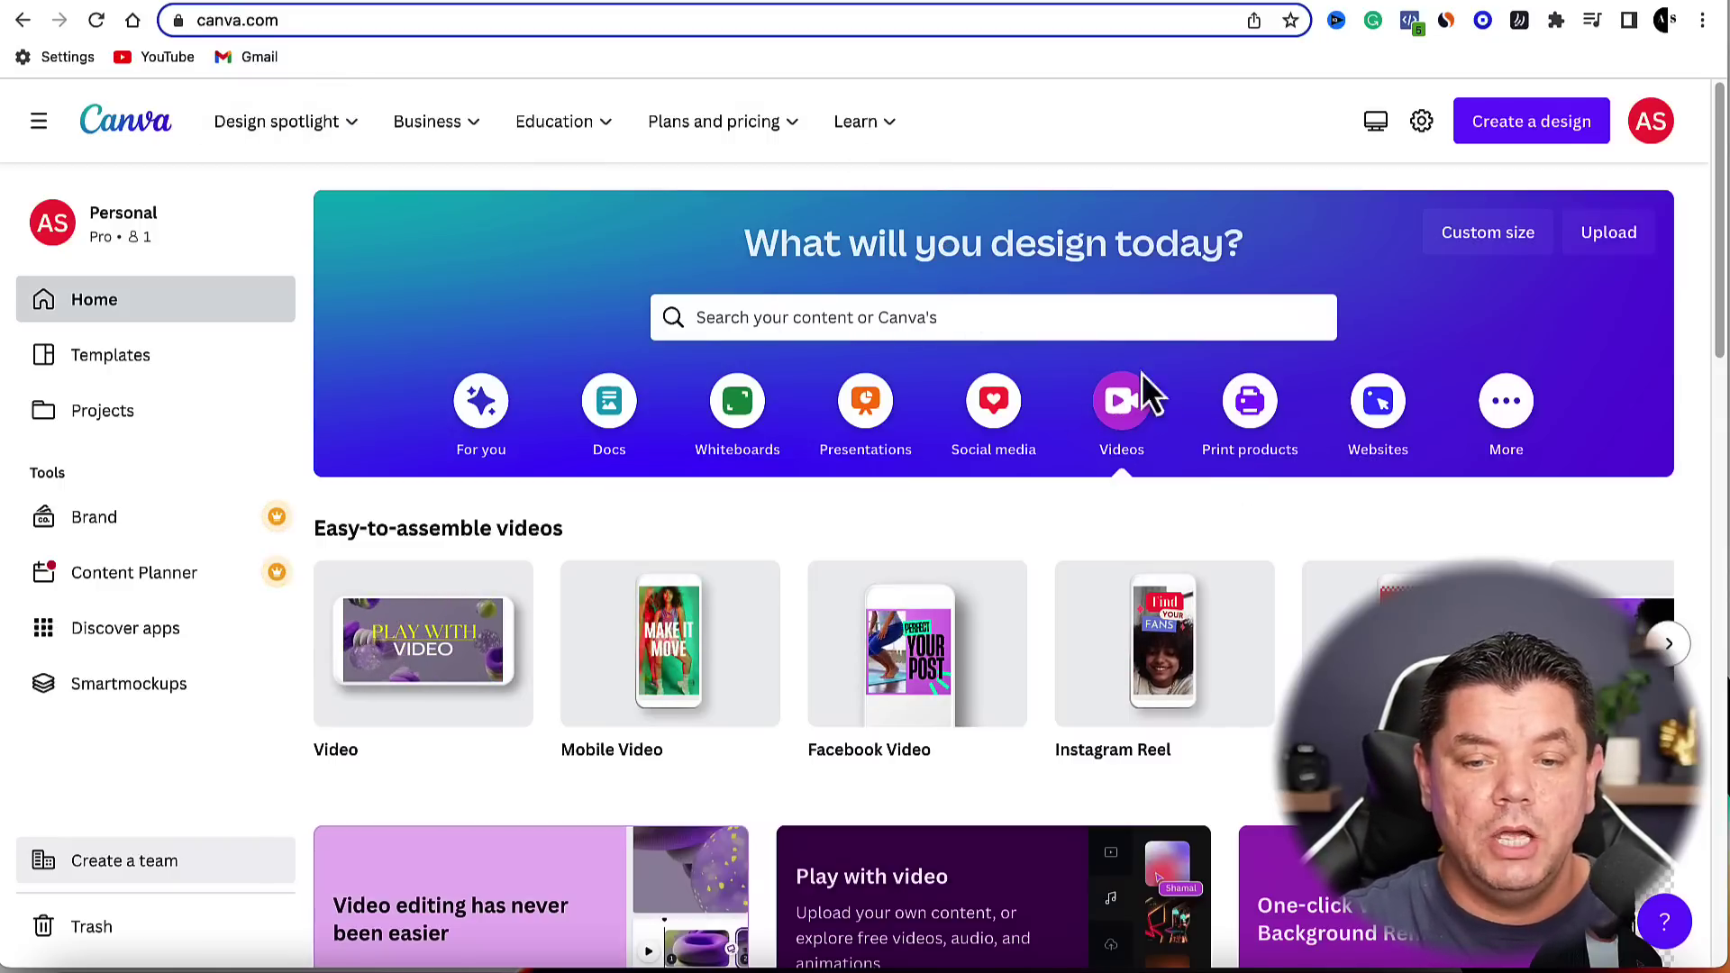
# Create a blank Mobile Video design of 1080 × 1920 px in Canva.
pyautogui.moveTo(645, 687)
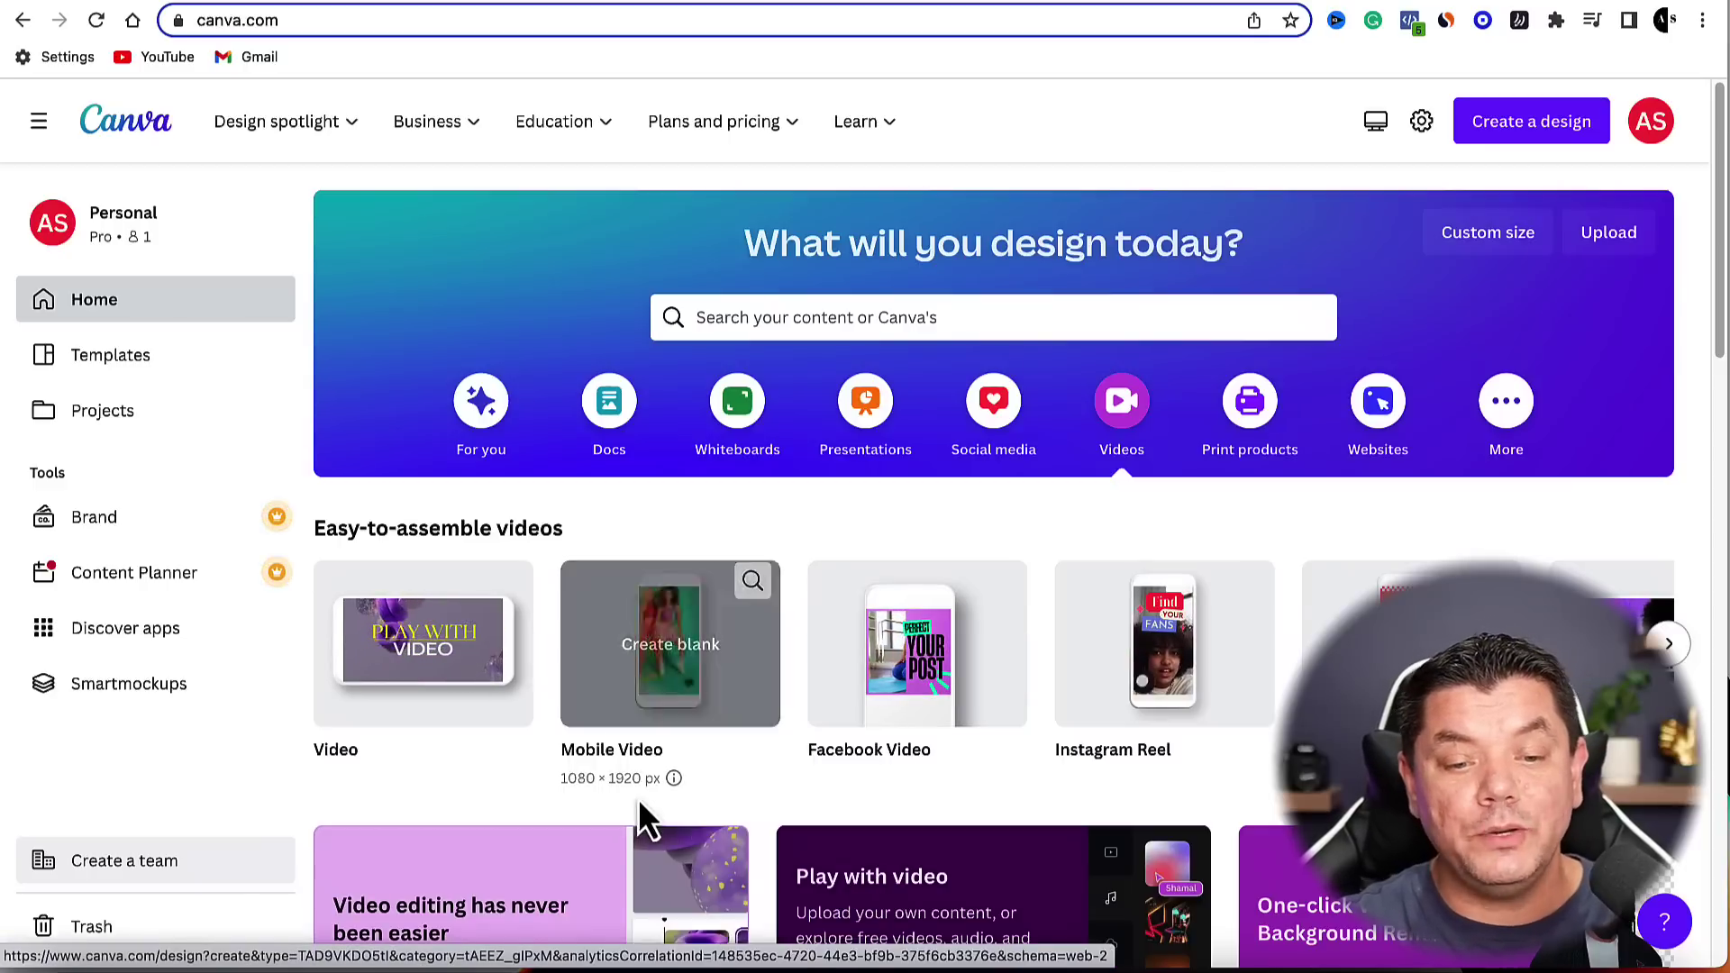
pyautogui.click(672, 665)
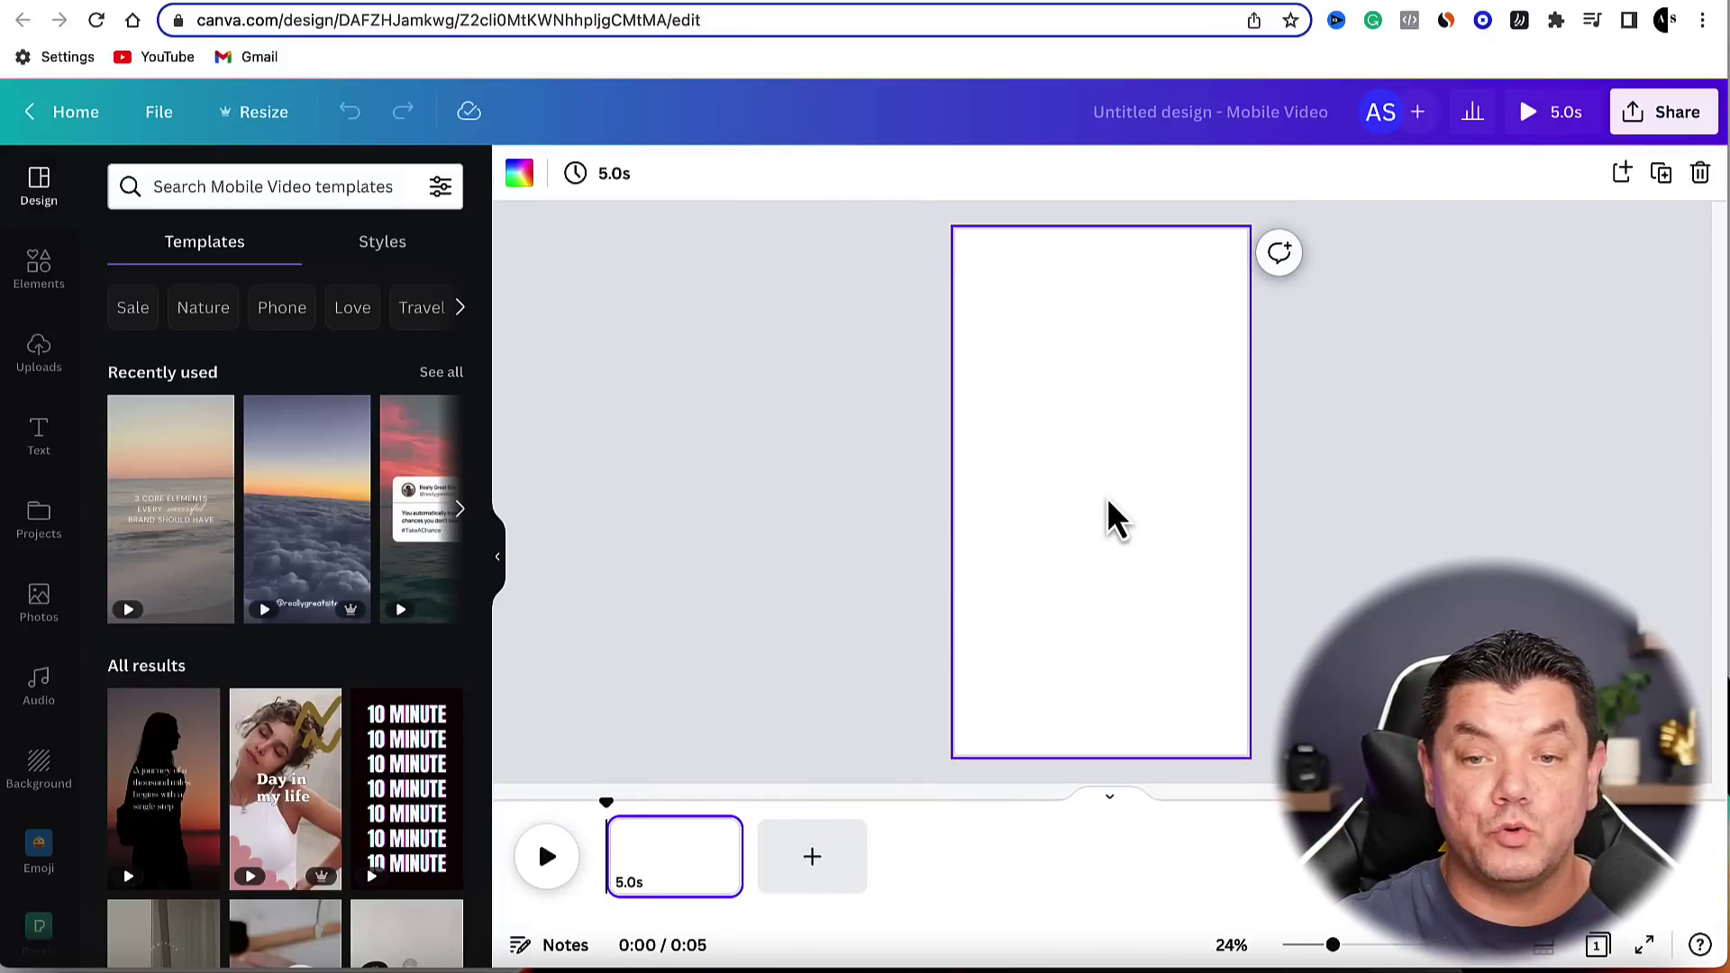
# Compare the InVideo YouTube short with the benefits page of the finished Canva design, and return to the blank Mobile Video.
pyautogui.click(829, 6)
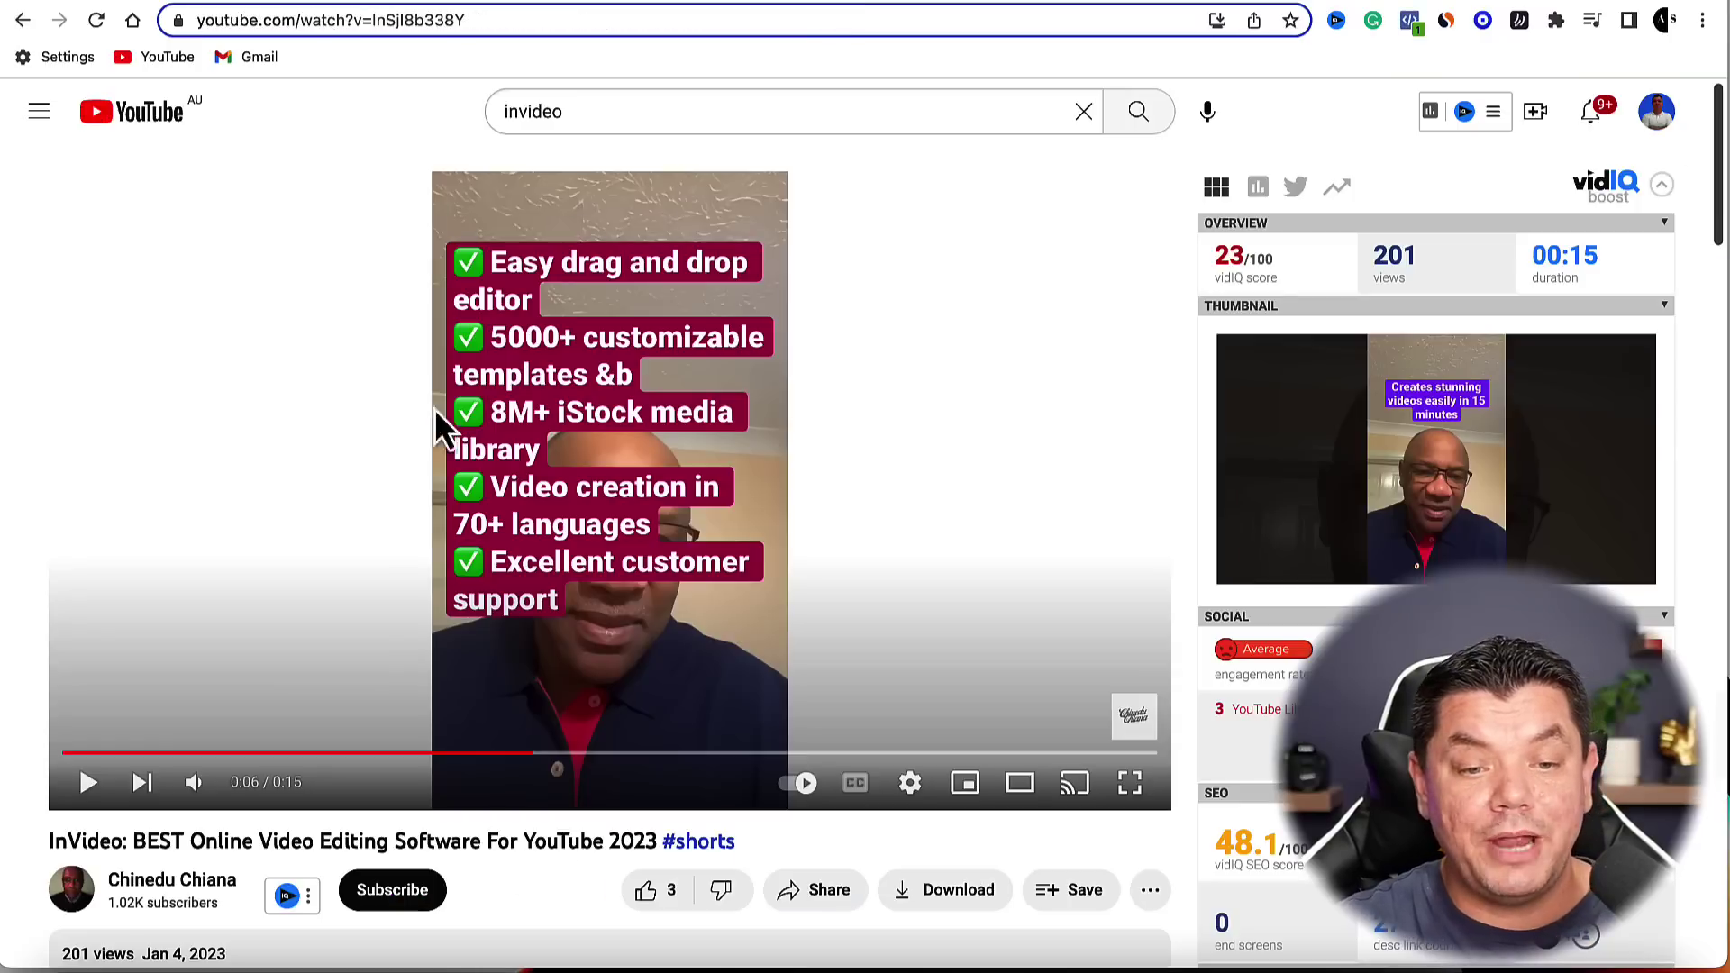
pyautogui.click(1339, 5)
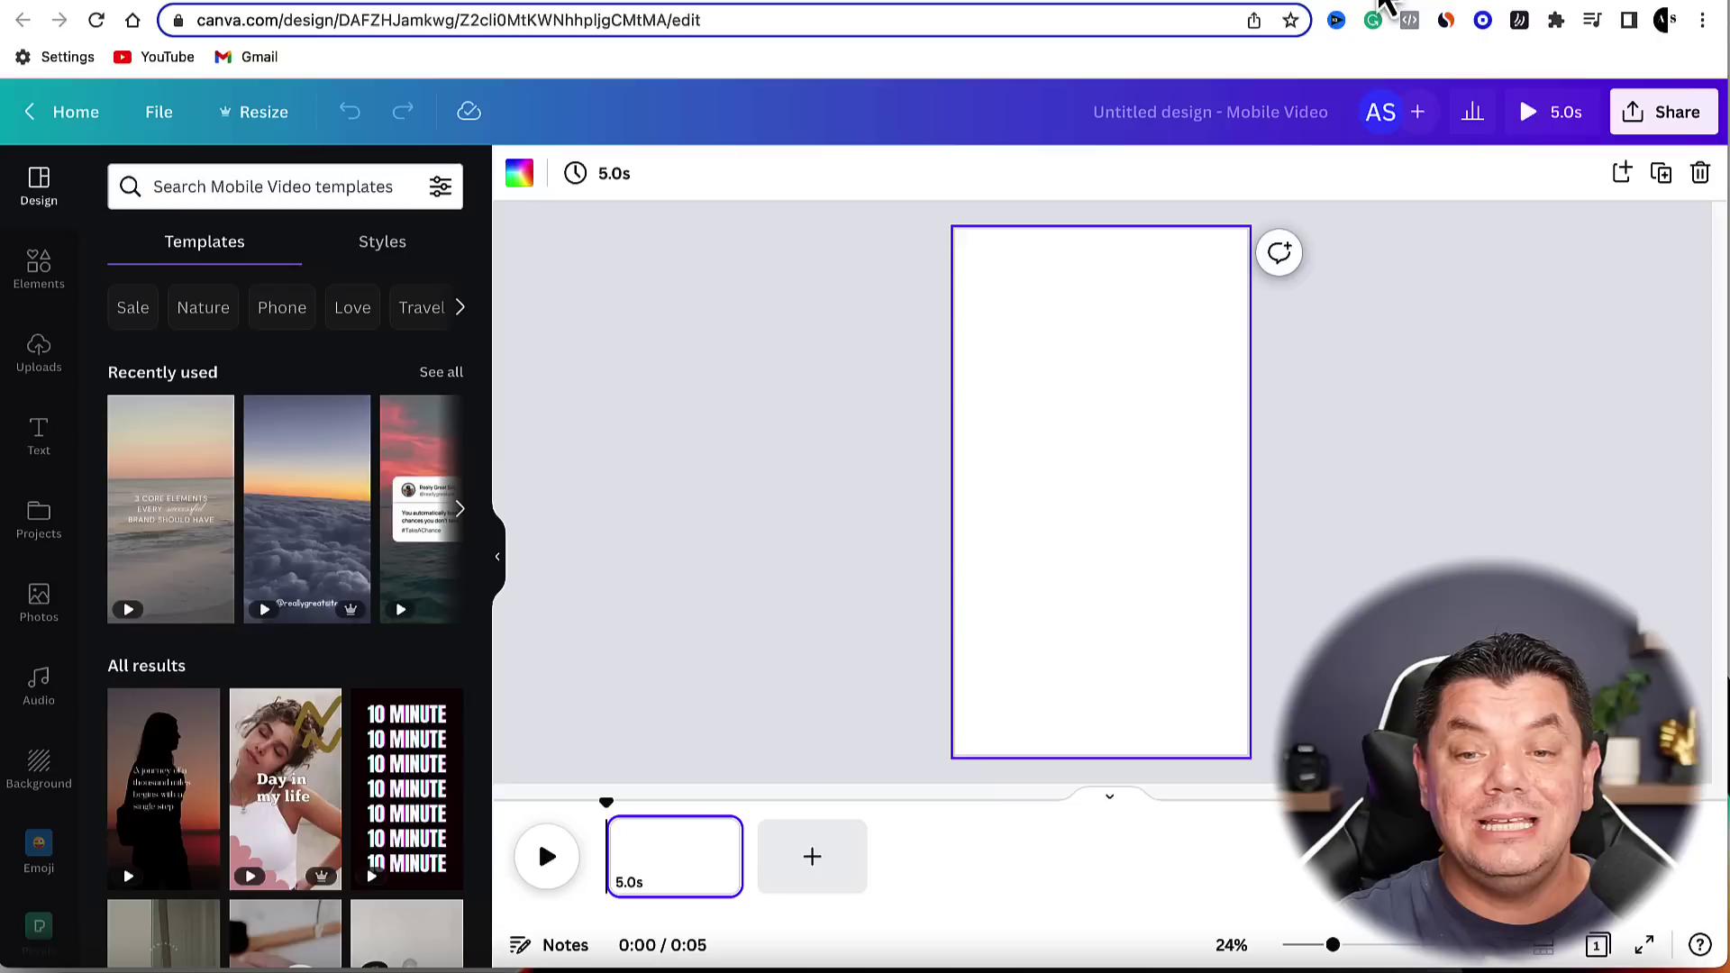
pyautogui.click(1485, 7)
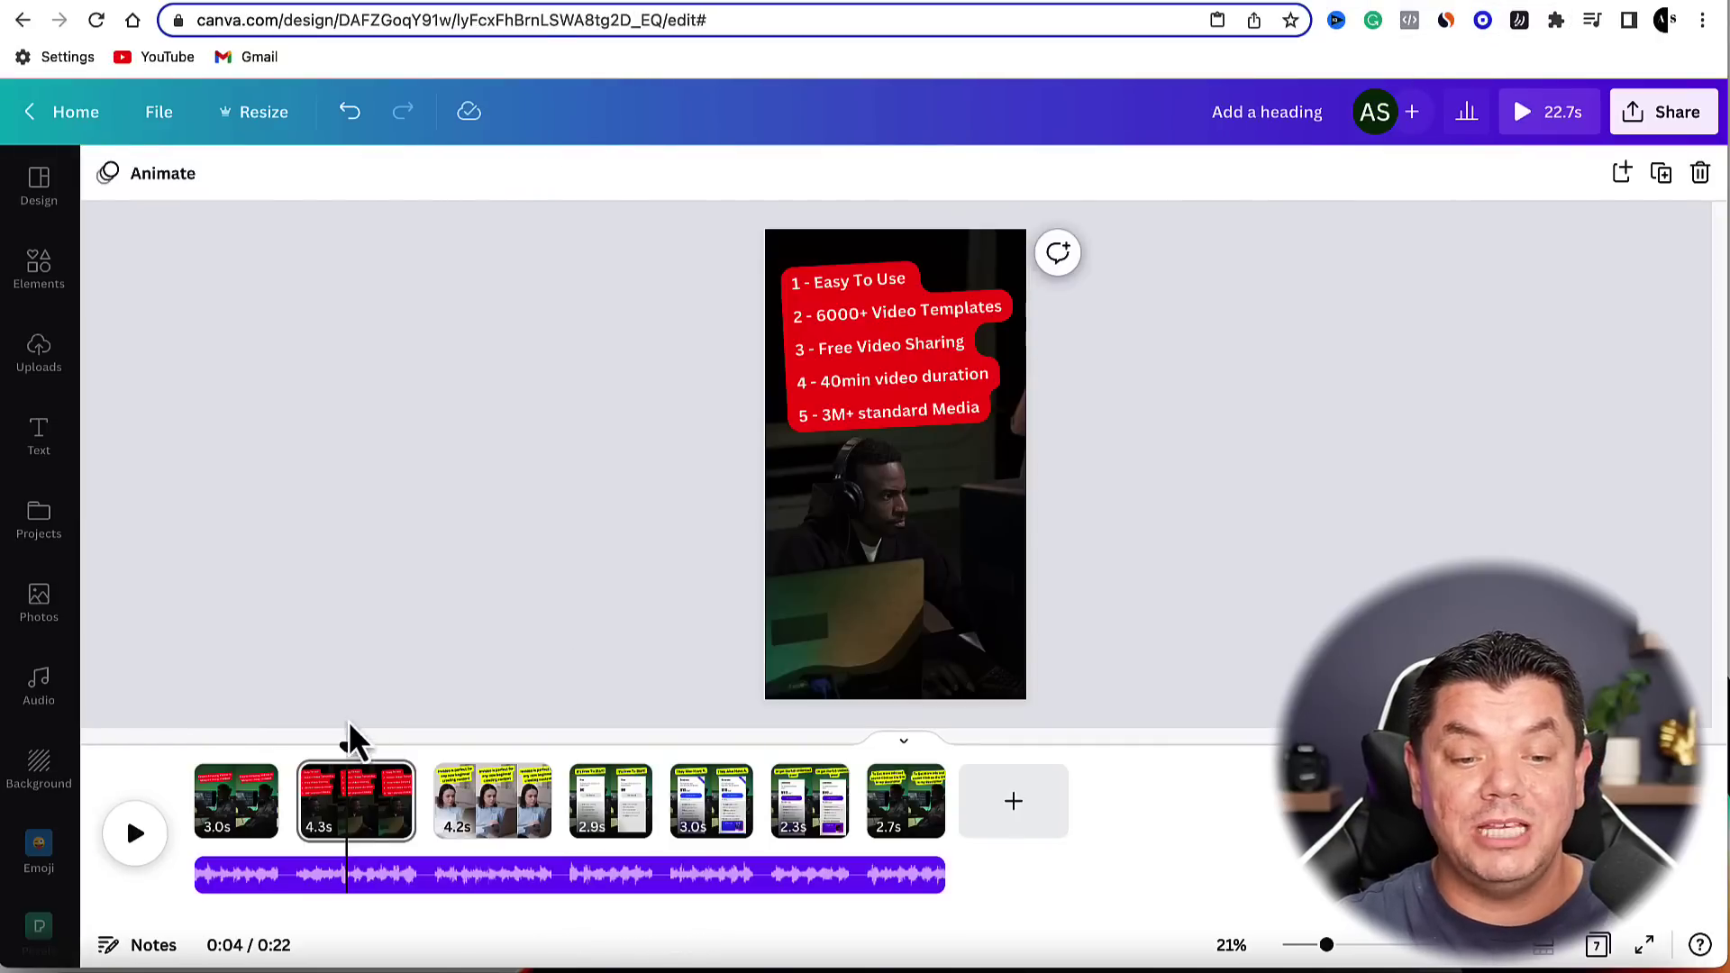
pyautogui.moveTo(348, 746)
pyautogui.mouseDown()
pyautogui.moveTo(239, 748)
pyautogui.moveTo(240, 733)
pyautogui.moveTo(706, 728)
pyautogui.moveTo(351, 726)
pyautogui.mouseUp()
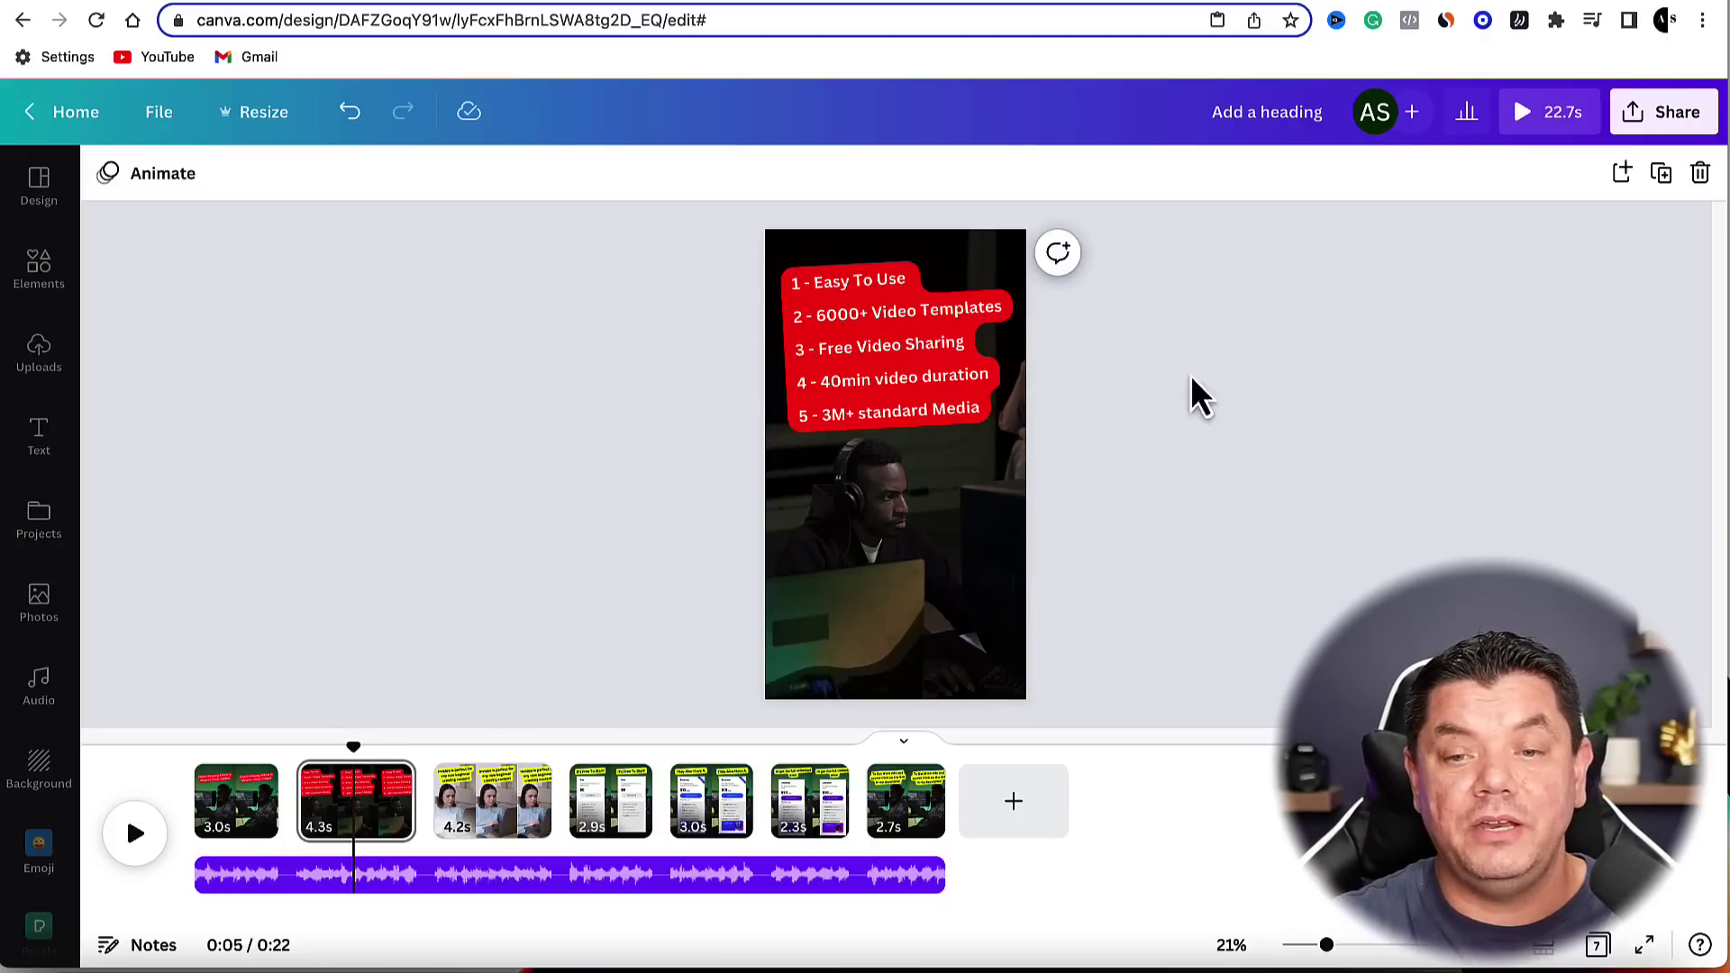
pyautogui.click(1390, 7)
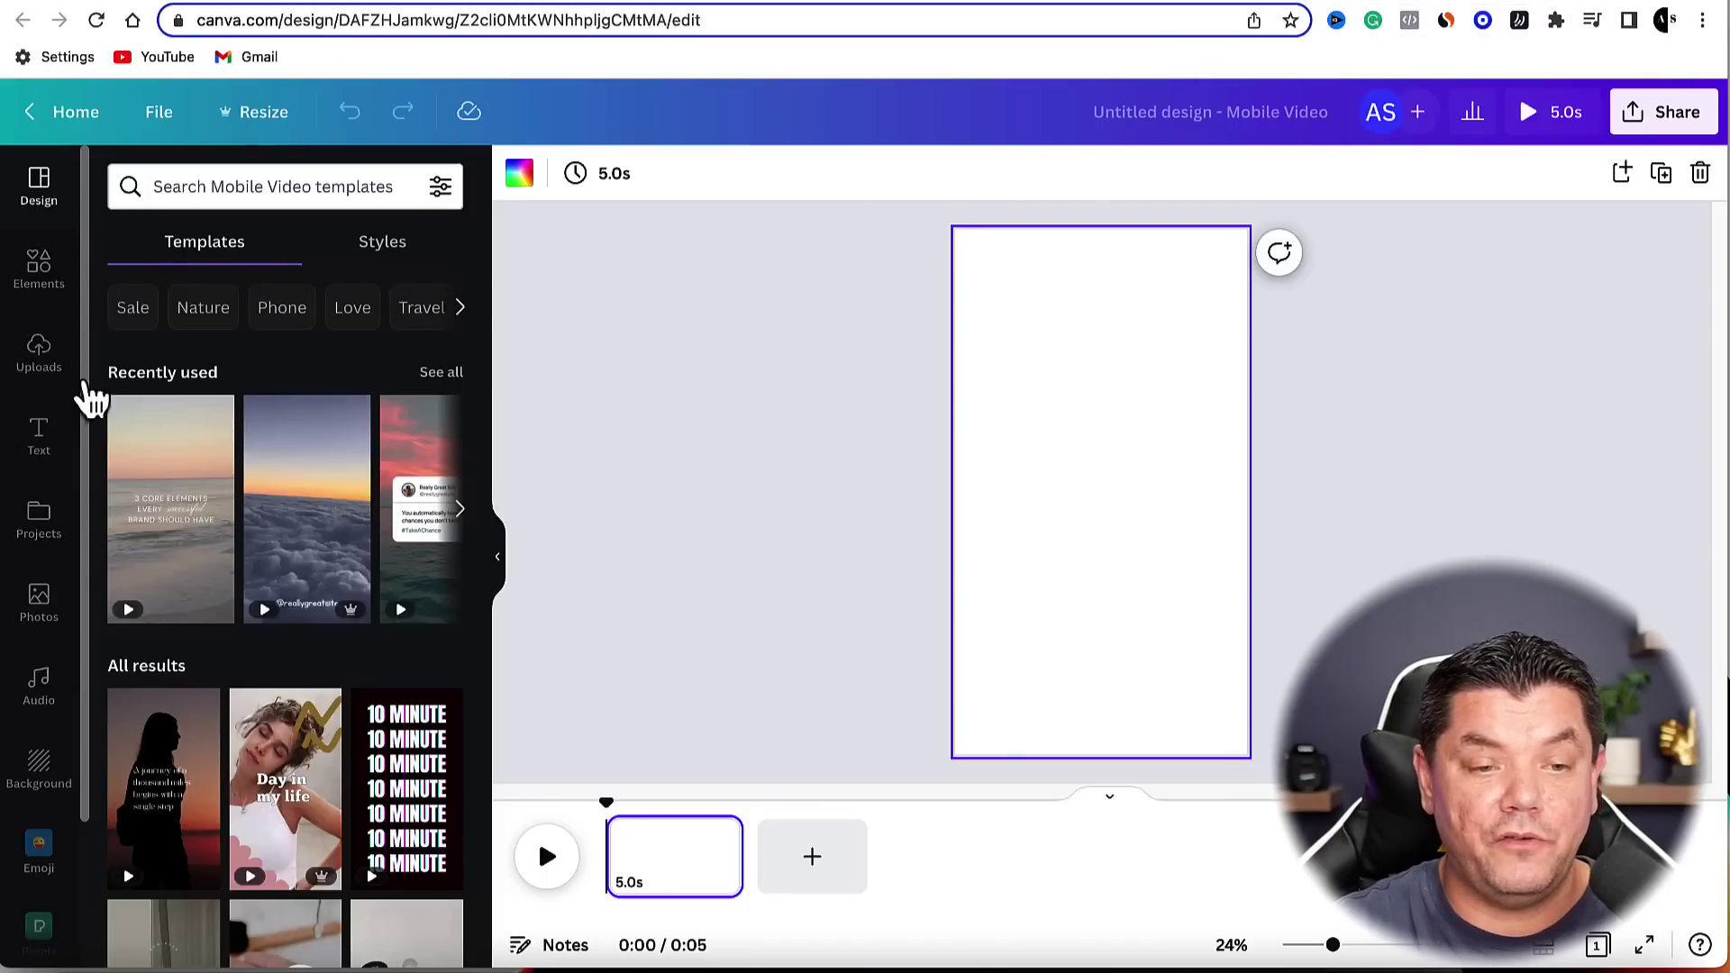
# Search Canva's elements for "video editing".
pyautogui.click(40, 270)
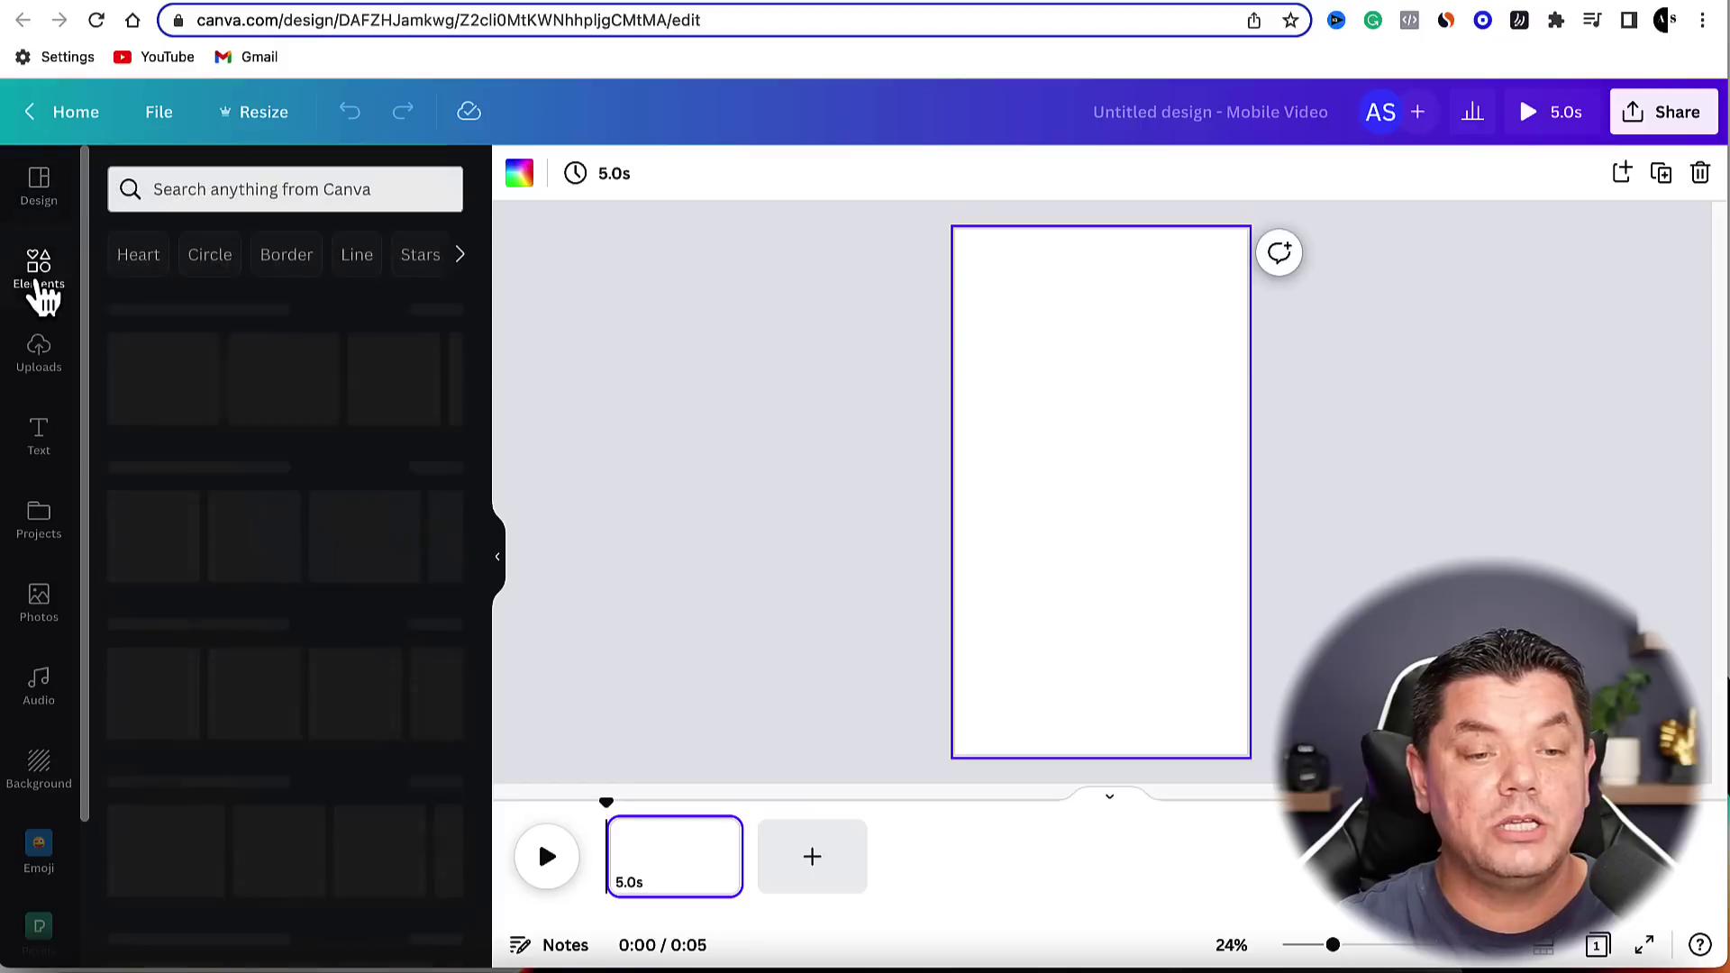
pyautogui.click(193, 189)
pyautogui.write('vi')
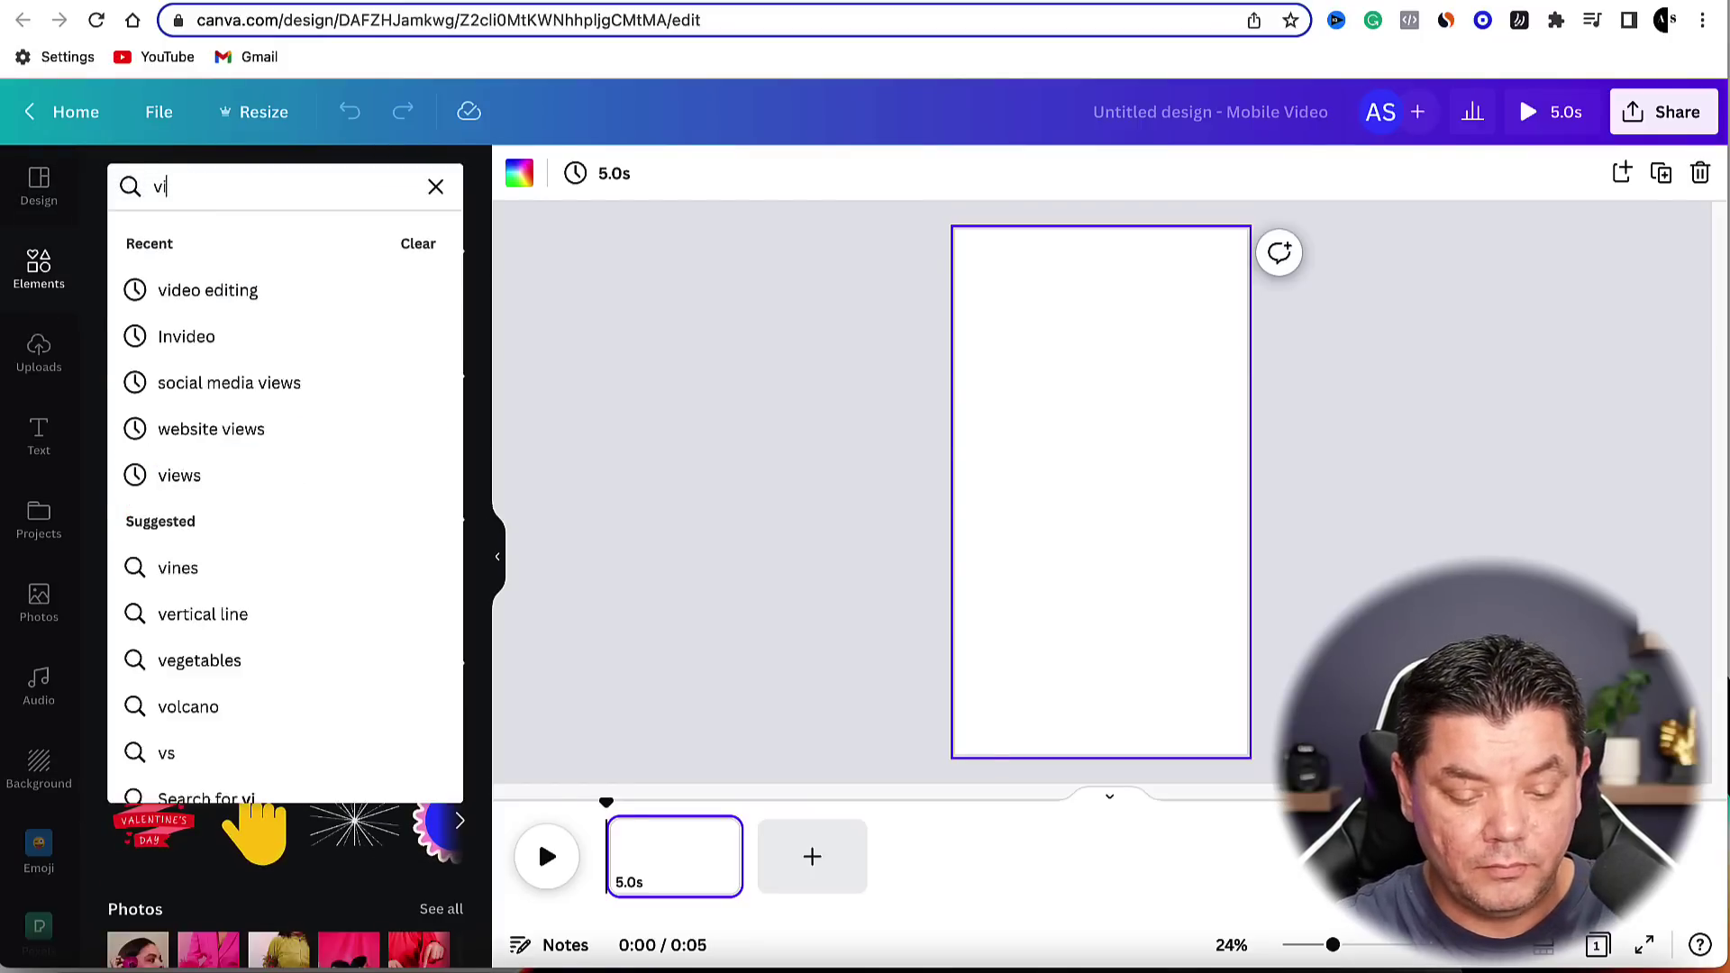
pyautogui.write('deo editing')
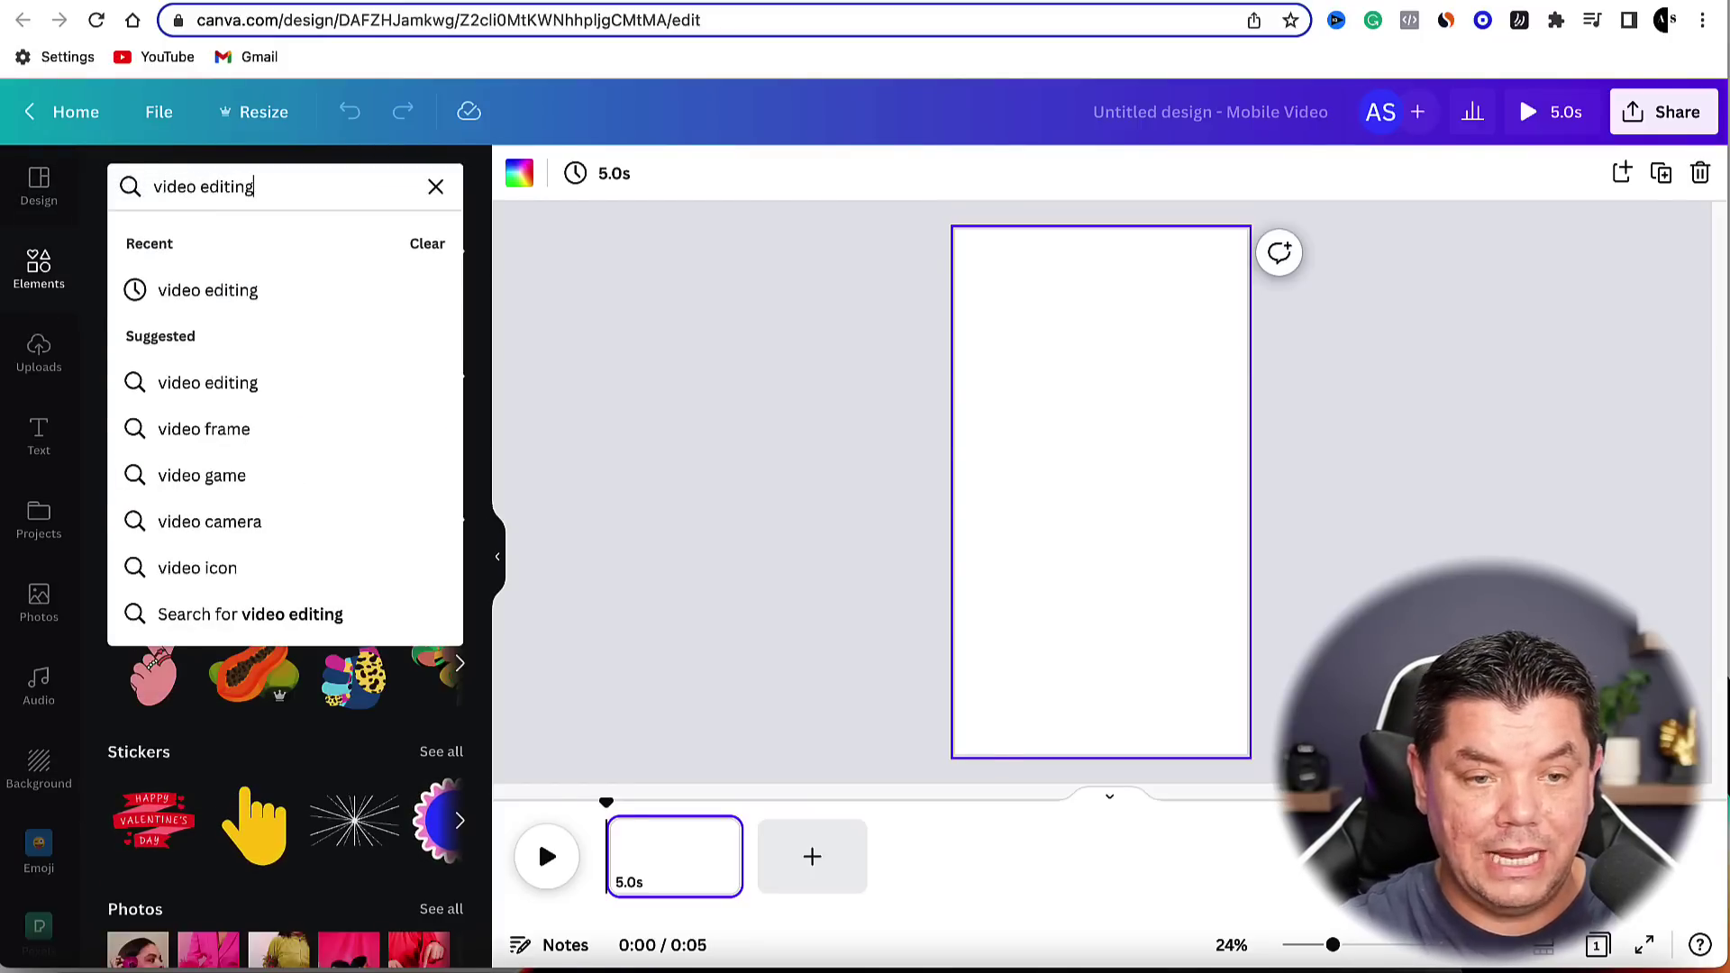
pyautogui.press('Return')
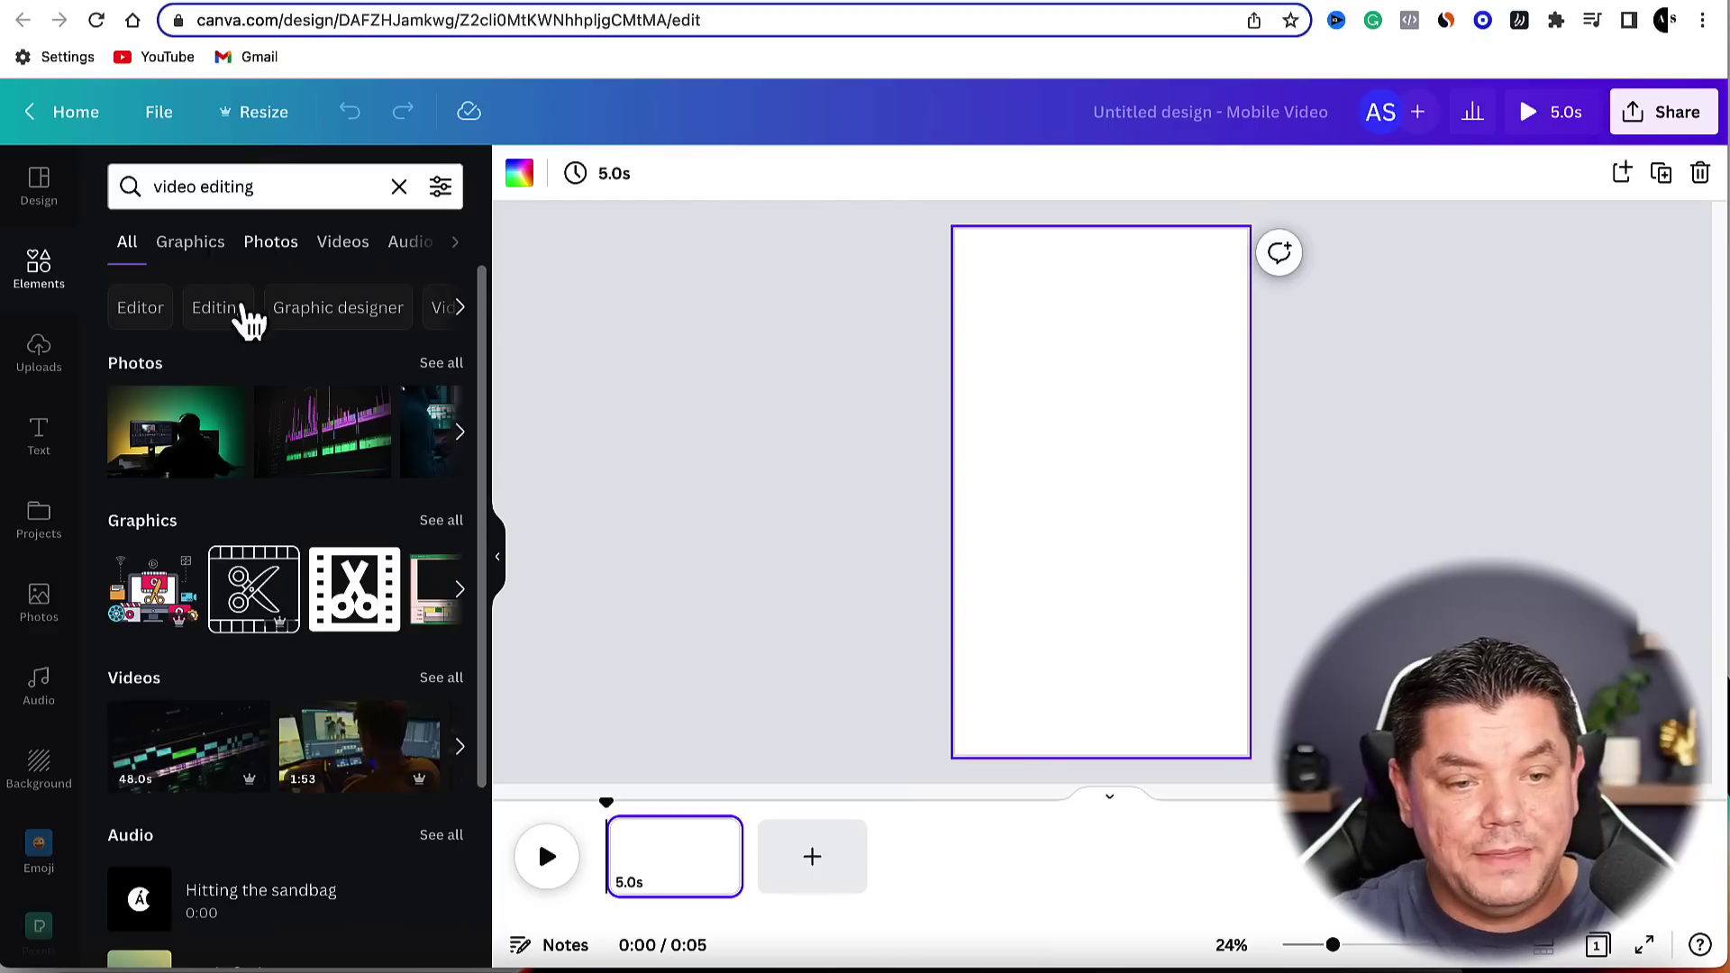
# Filter the video editing search results to Vertical orientation.
pyautogui.click(441, 186)
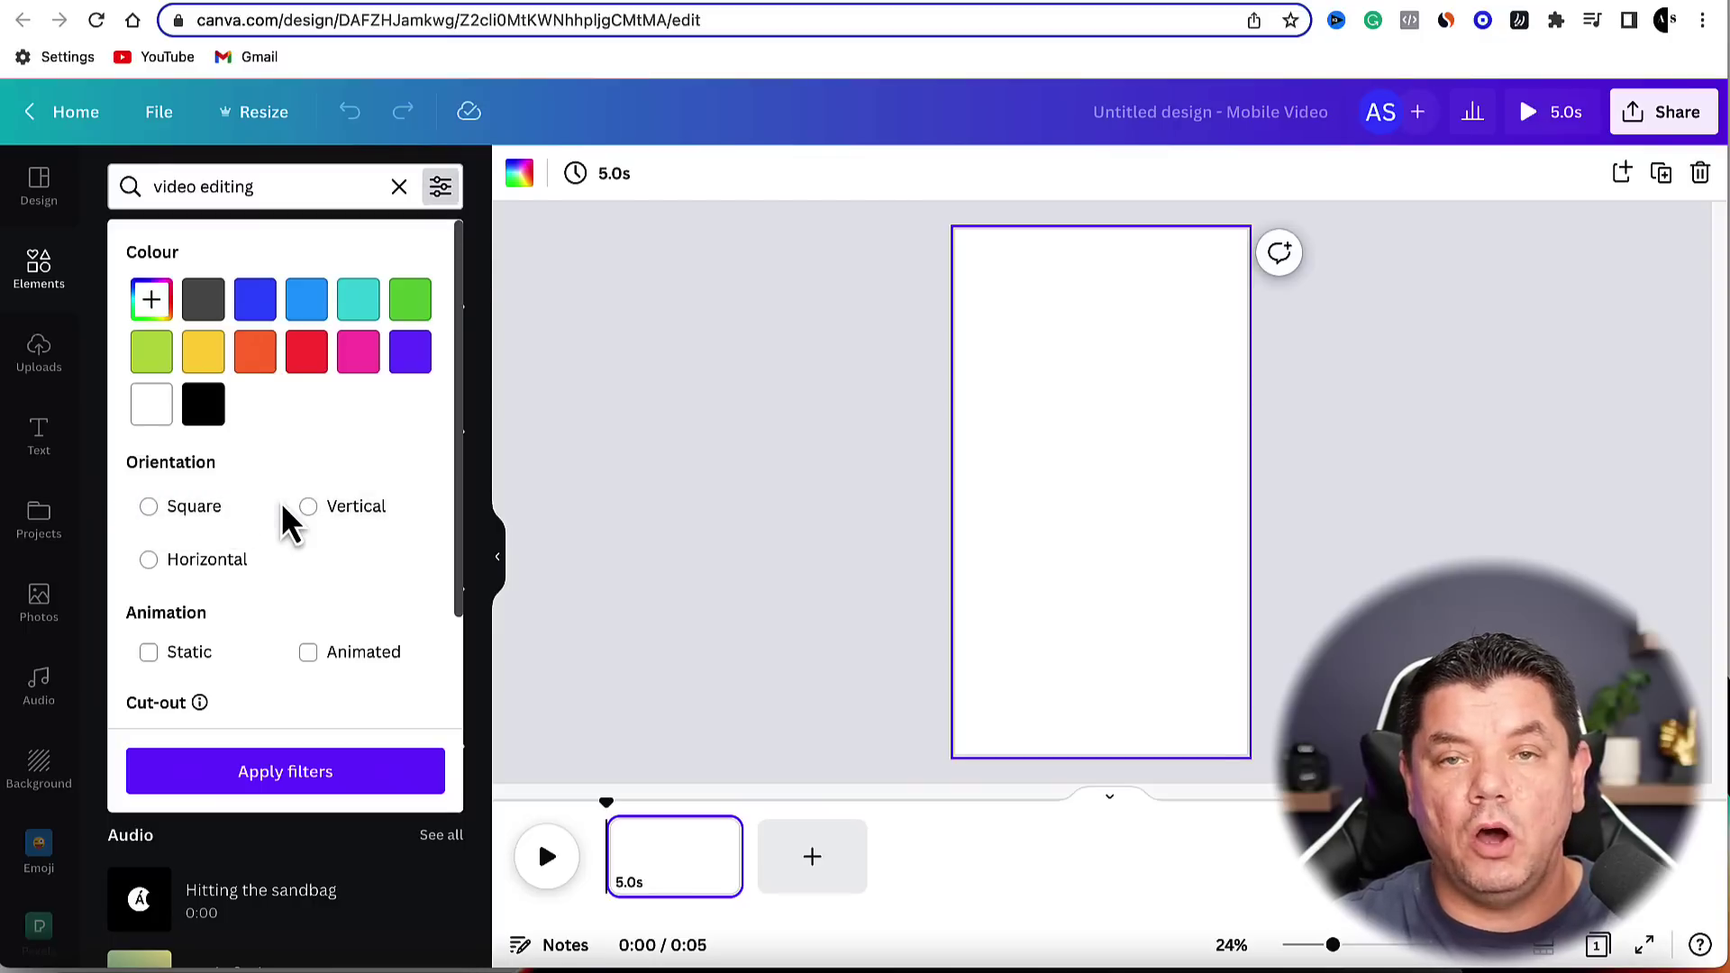
pyautogui.click(351, 531)
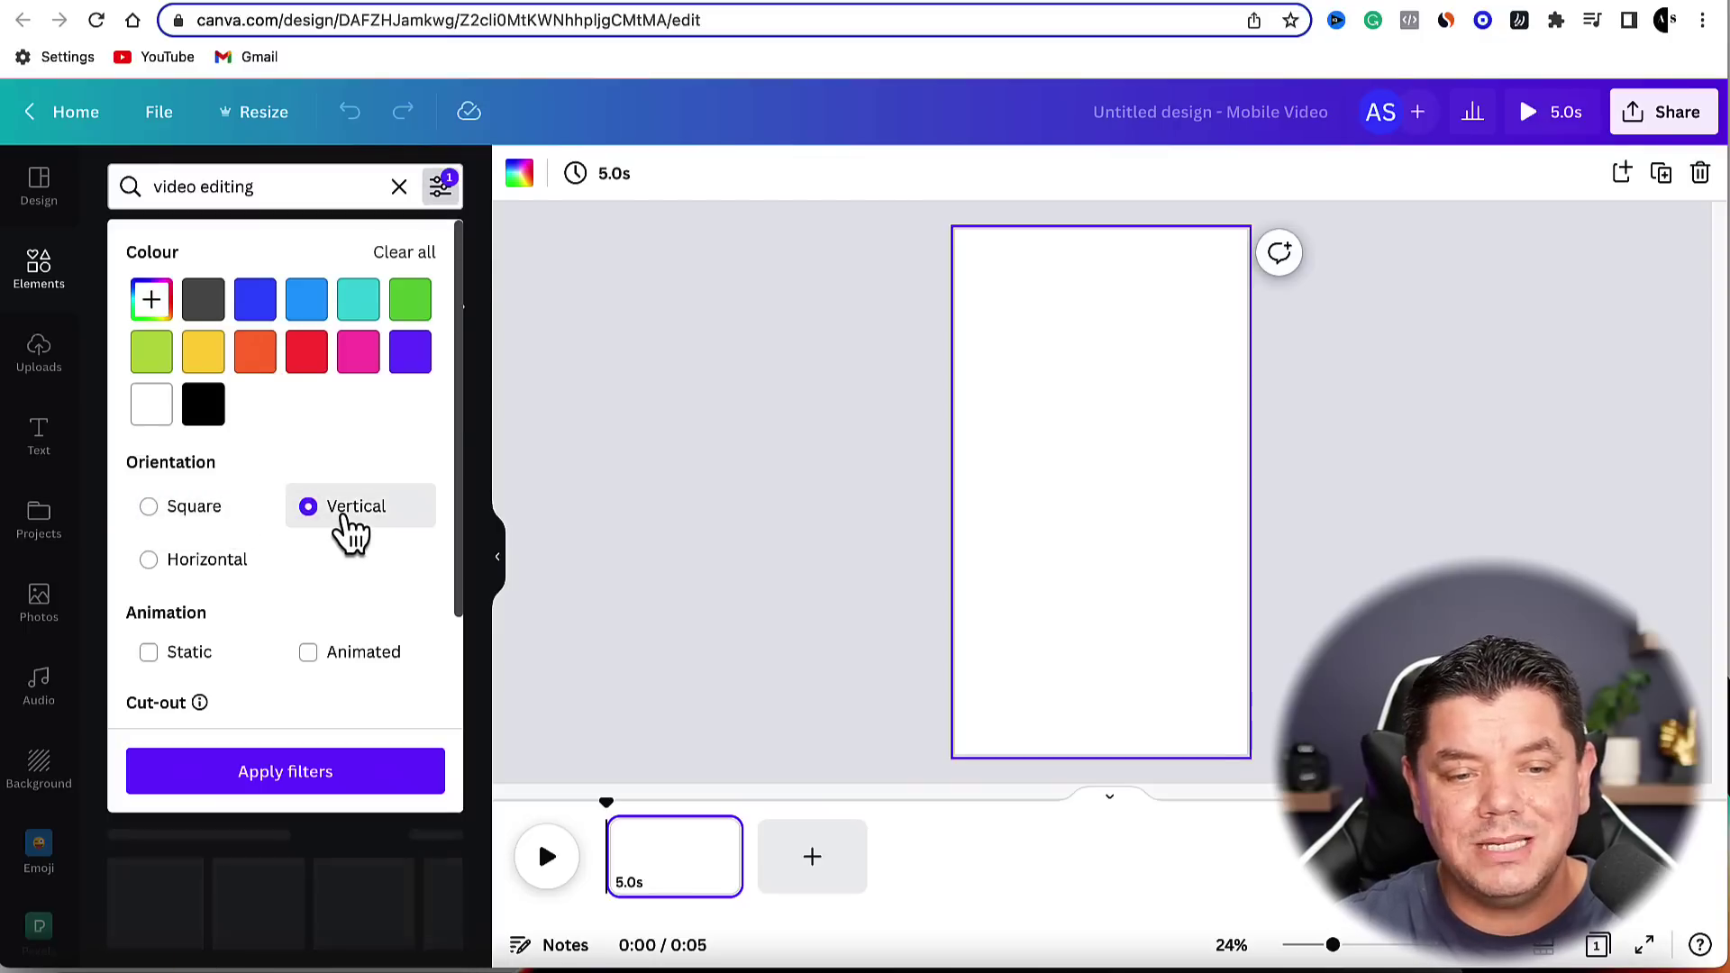
pyautogui.click(309, 781)
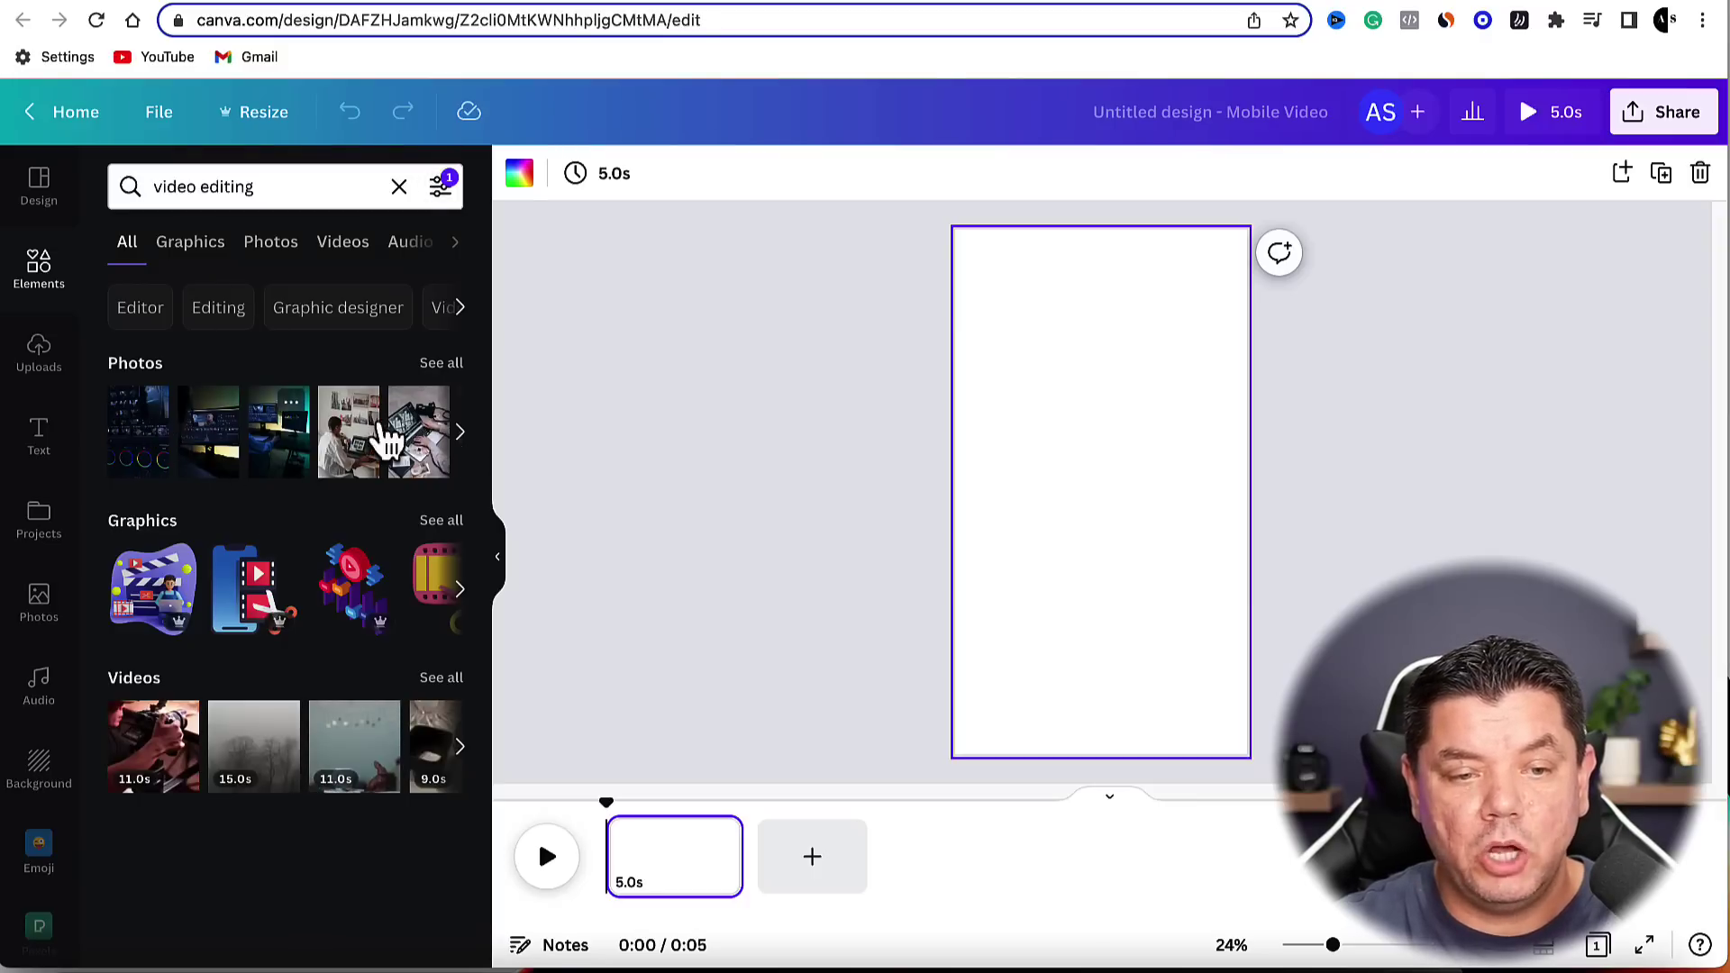
# Narrow the "video editing" results to videos and browse the vertical clips.
pyautogui.click(356, 247)
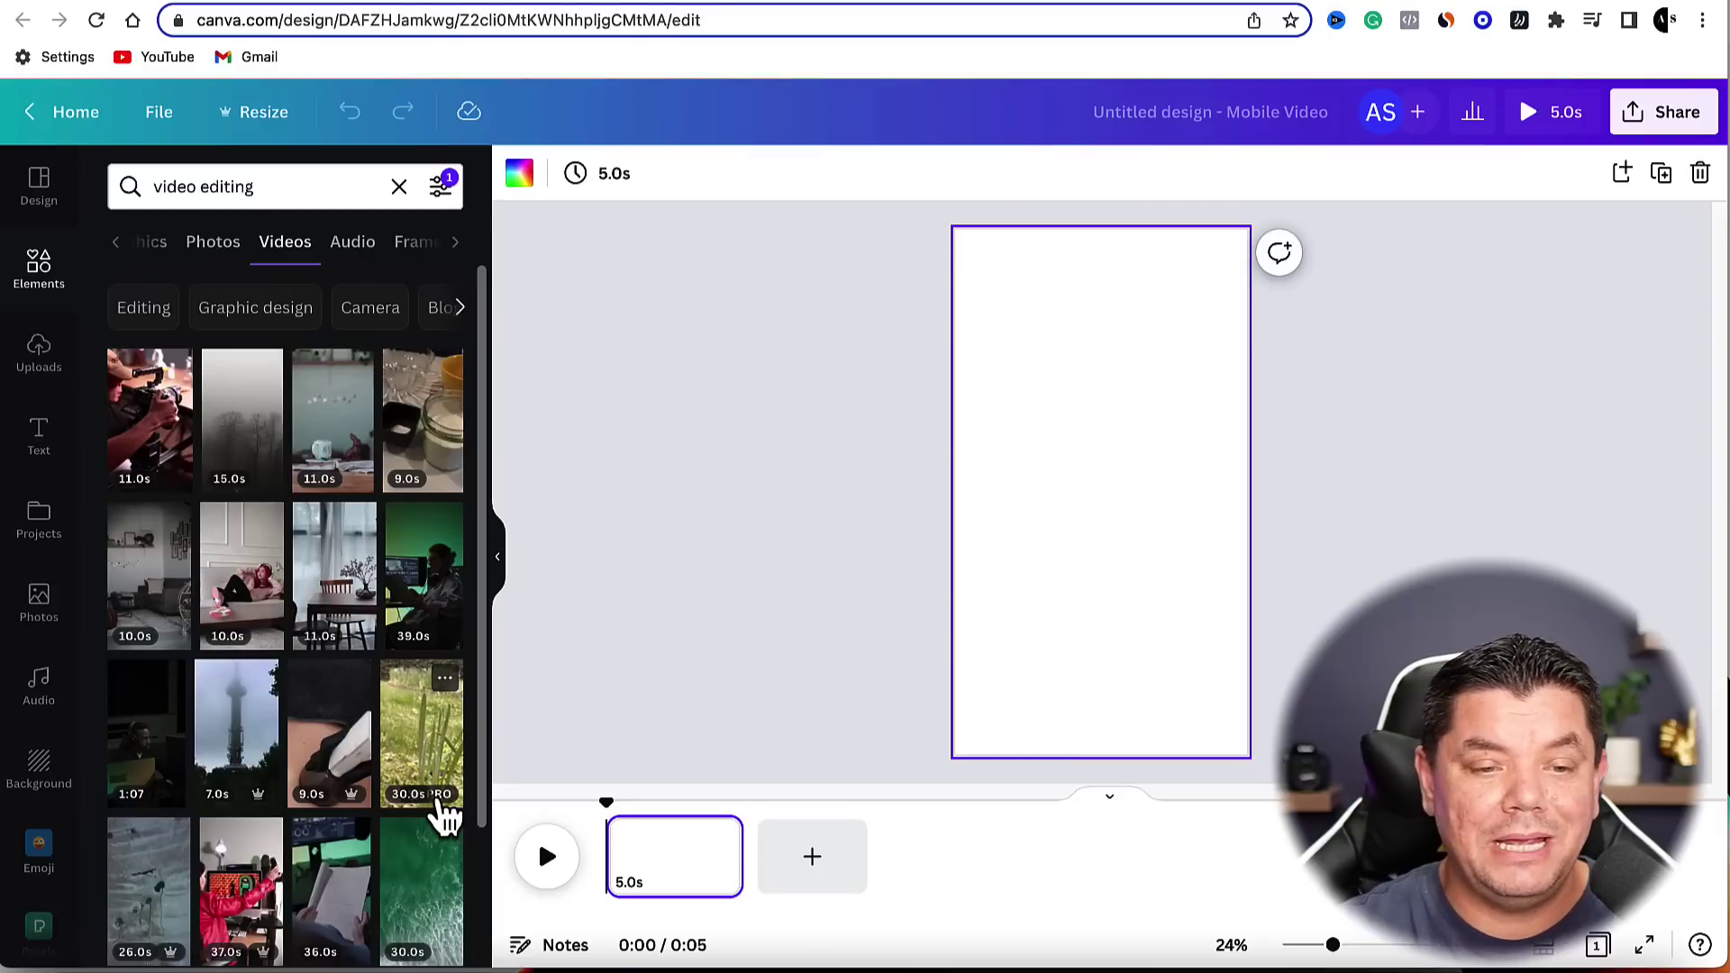
pyautogui.scroll(-1, 216, 584)
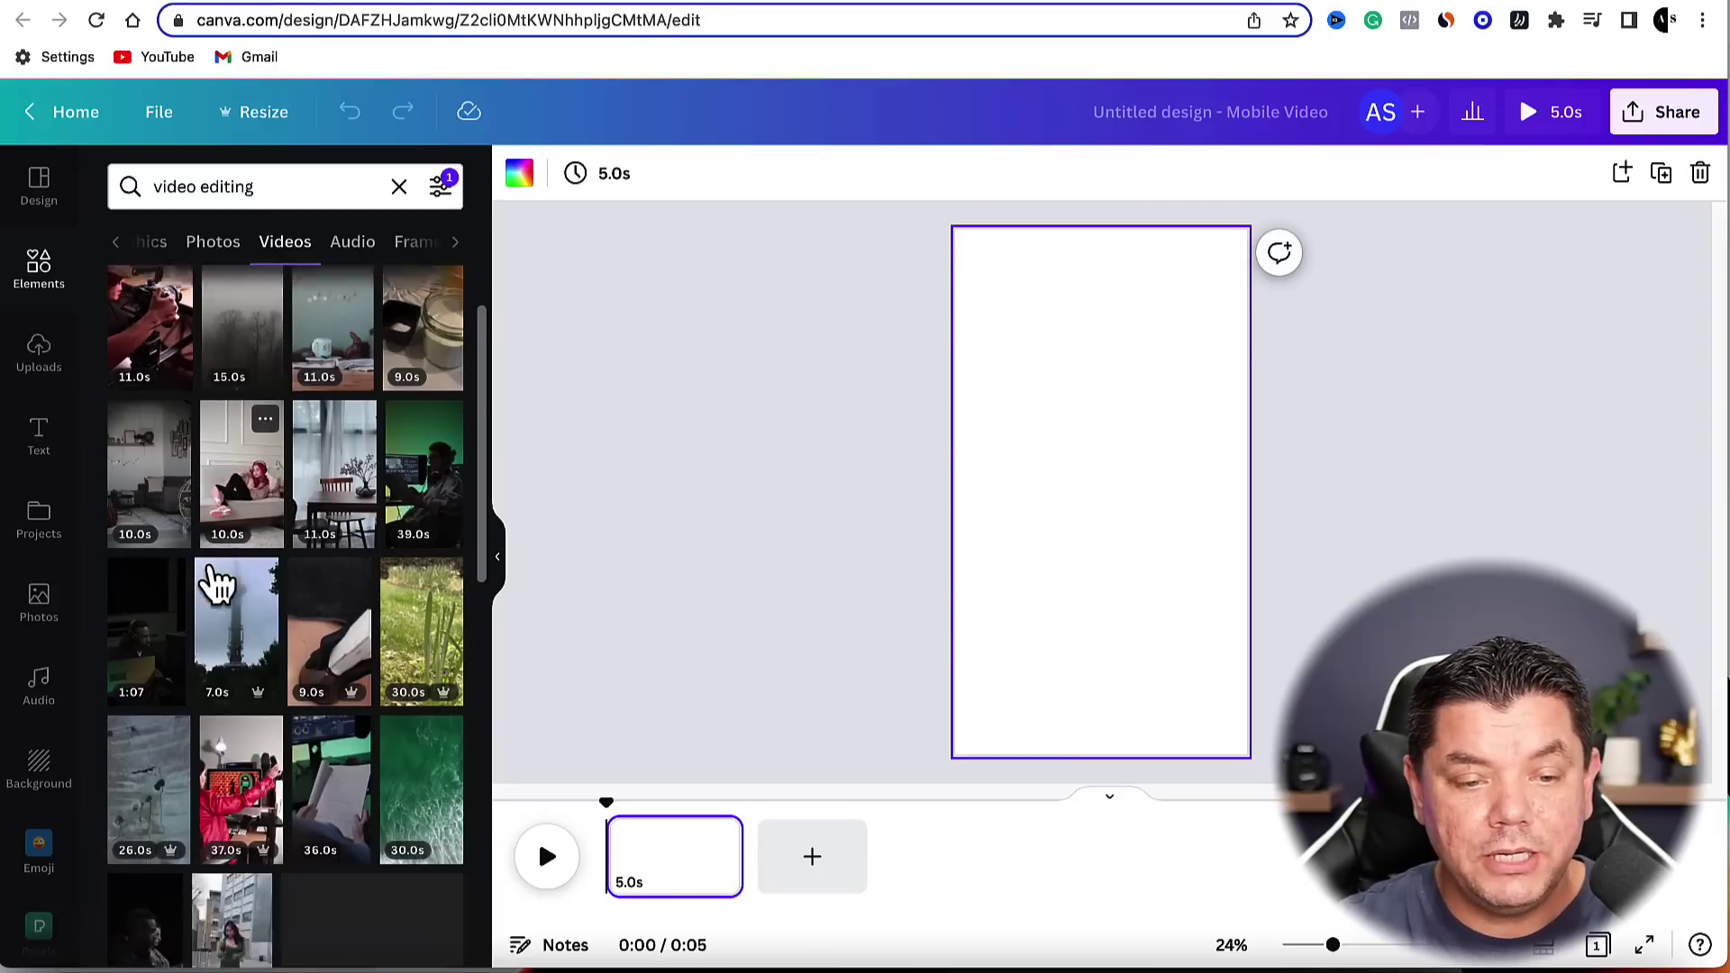
pyautogui.scroll(-1, 216, 583)
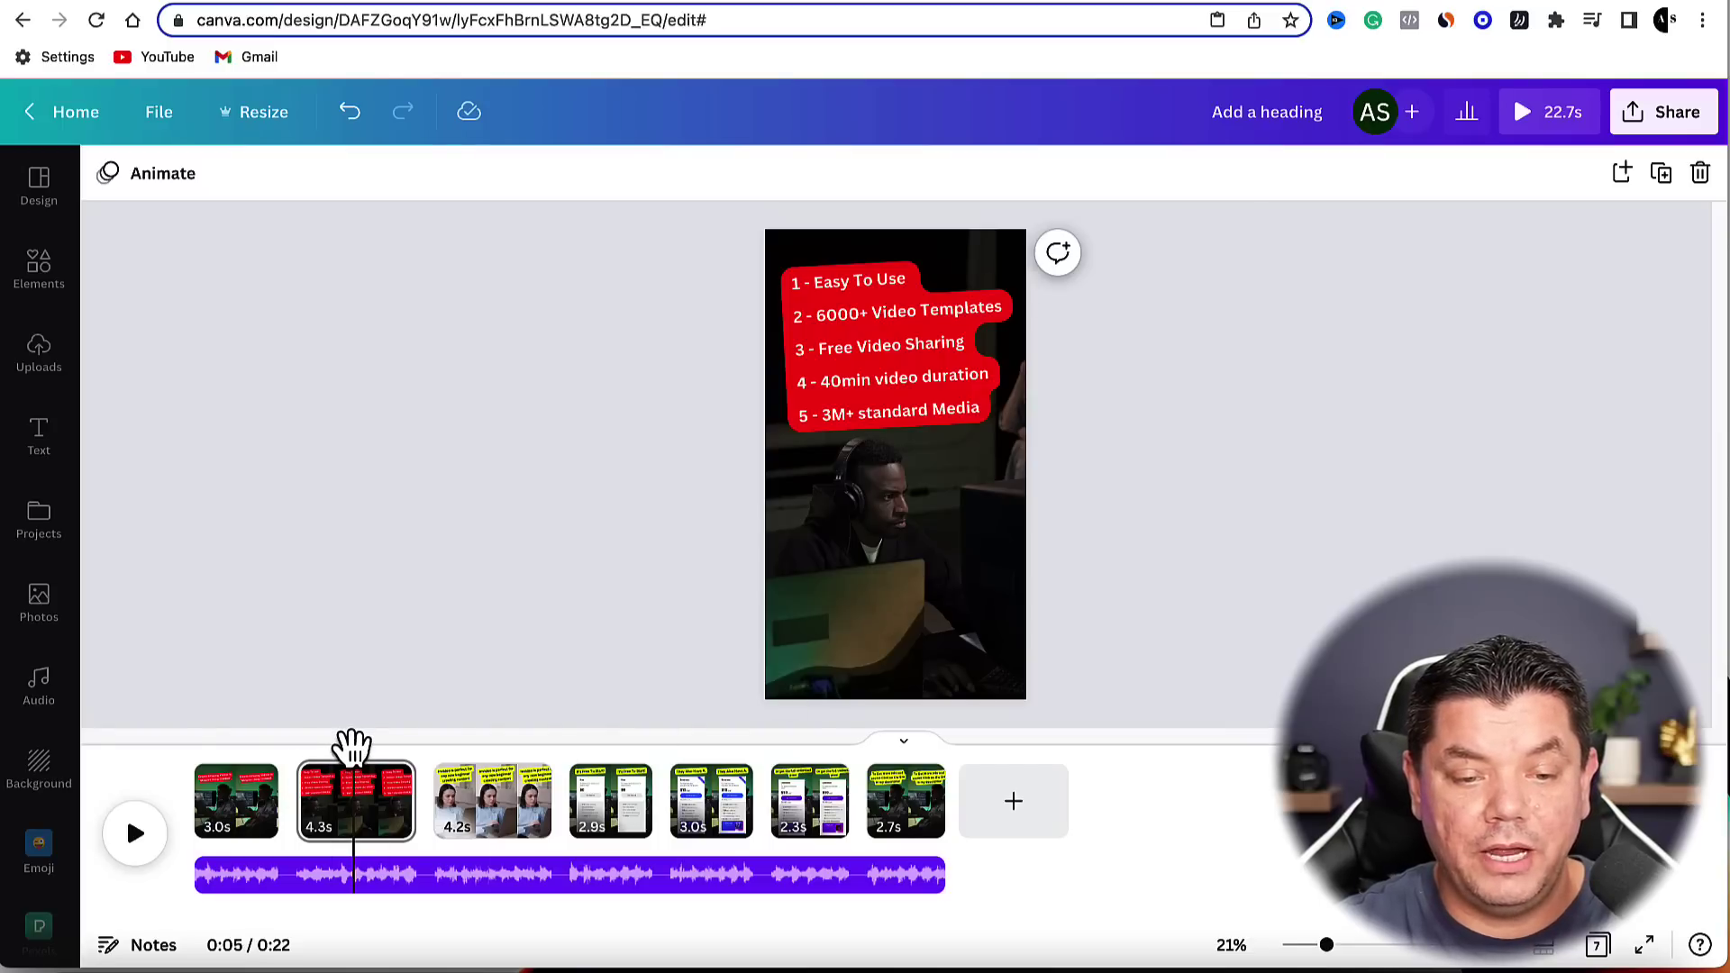
# Scrub through the pages of the finished Canva design as a reference for the new video.
pyautogui.moveTo(352, 746); pyautogui.dragTo(701, 746)
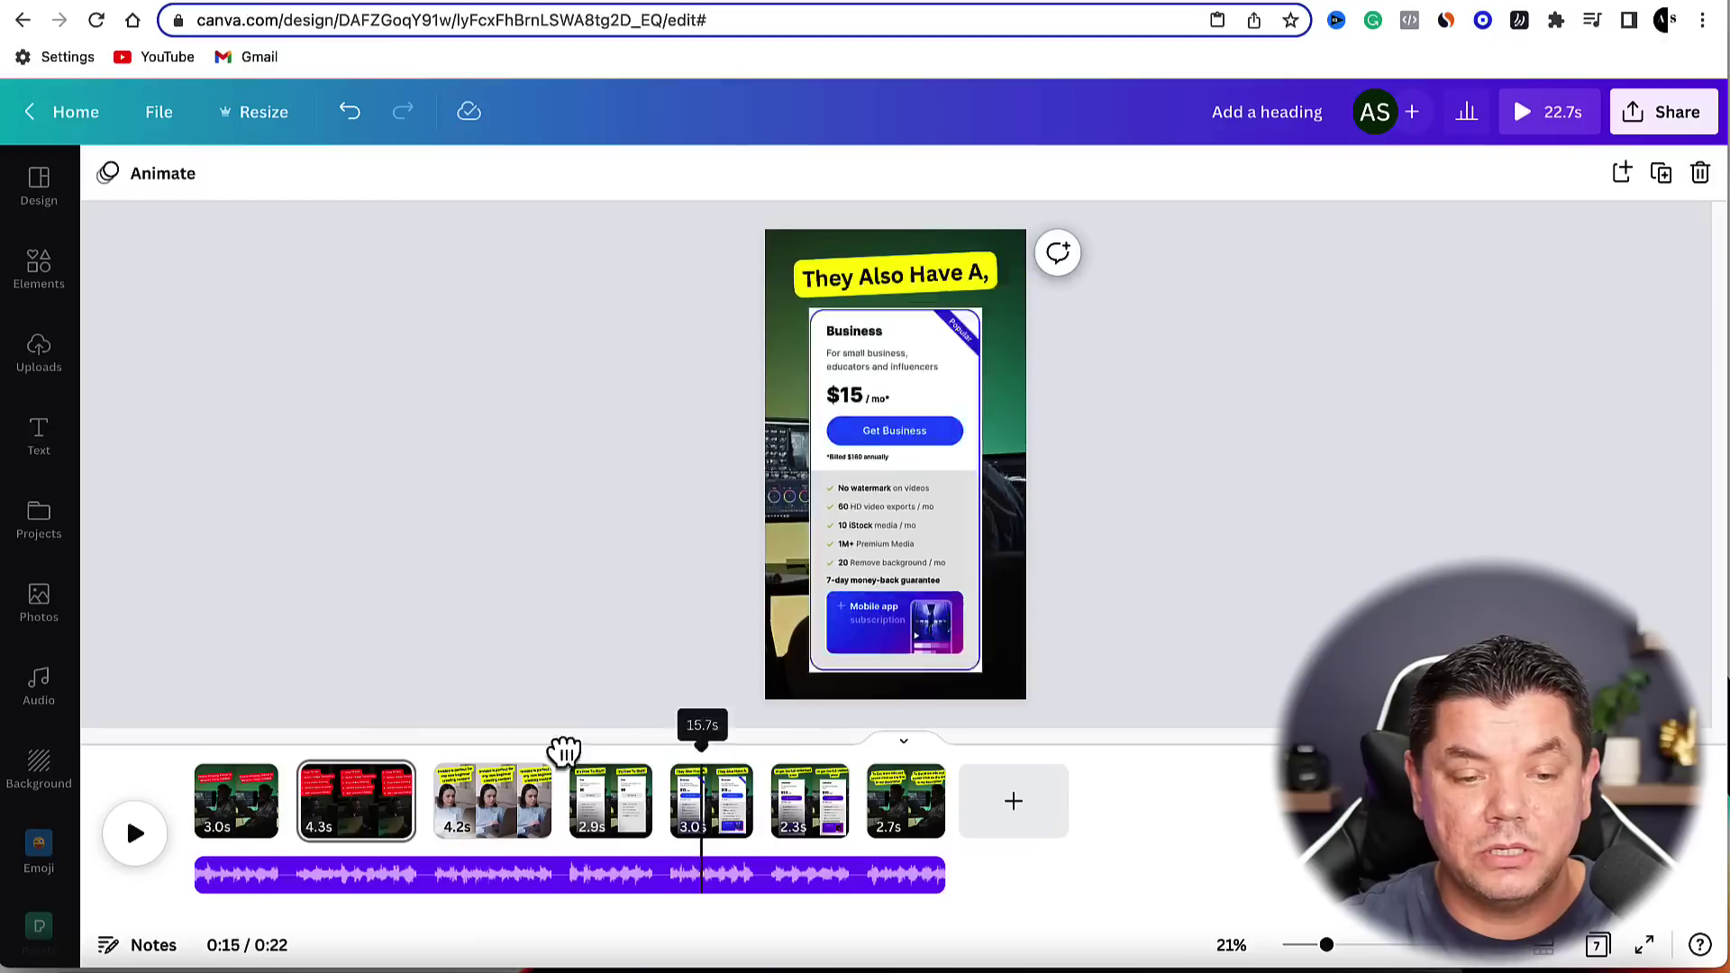
pyautogui.moveTo(564, 750); pyautogui.dragTo(231, 744)
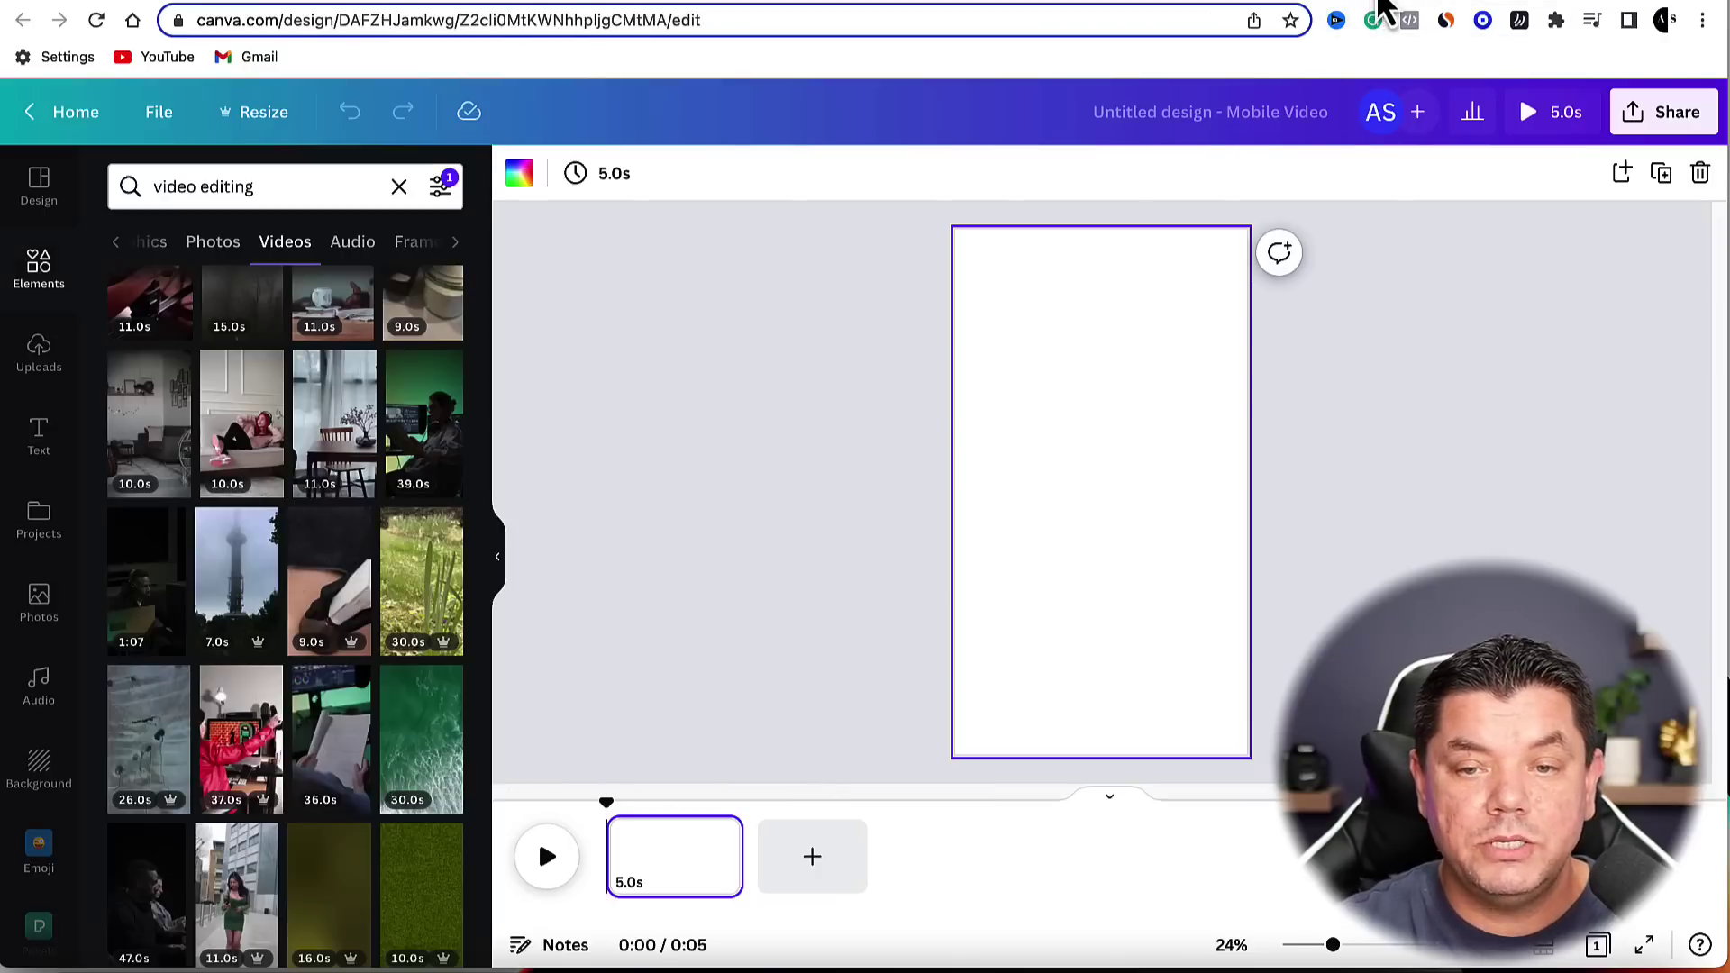
# Add the 39-second clip of a person reading beside green-lit editing monitors and enlarge it to fill the page.
pyautogui.click(421, 425)
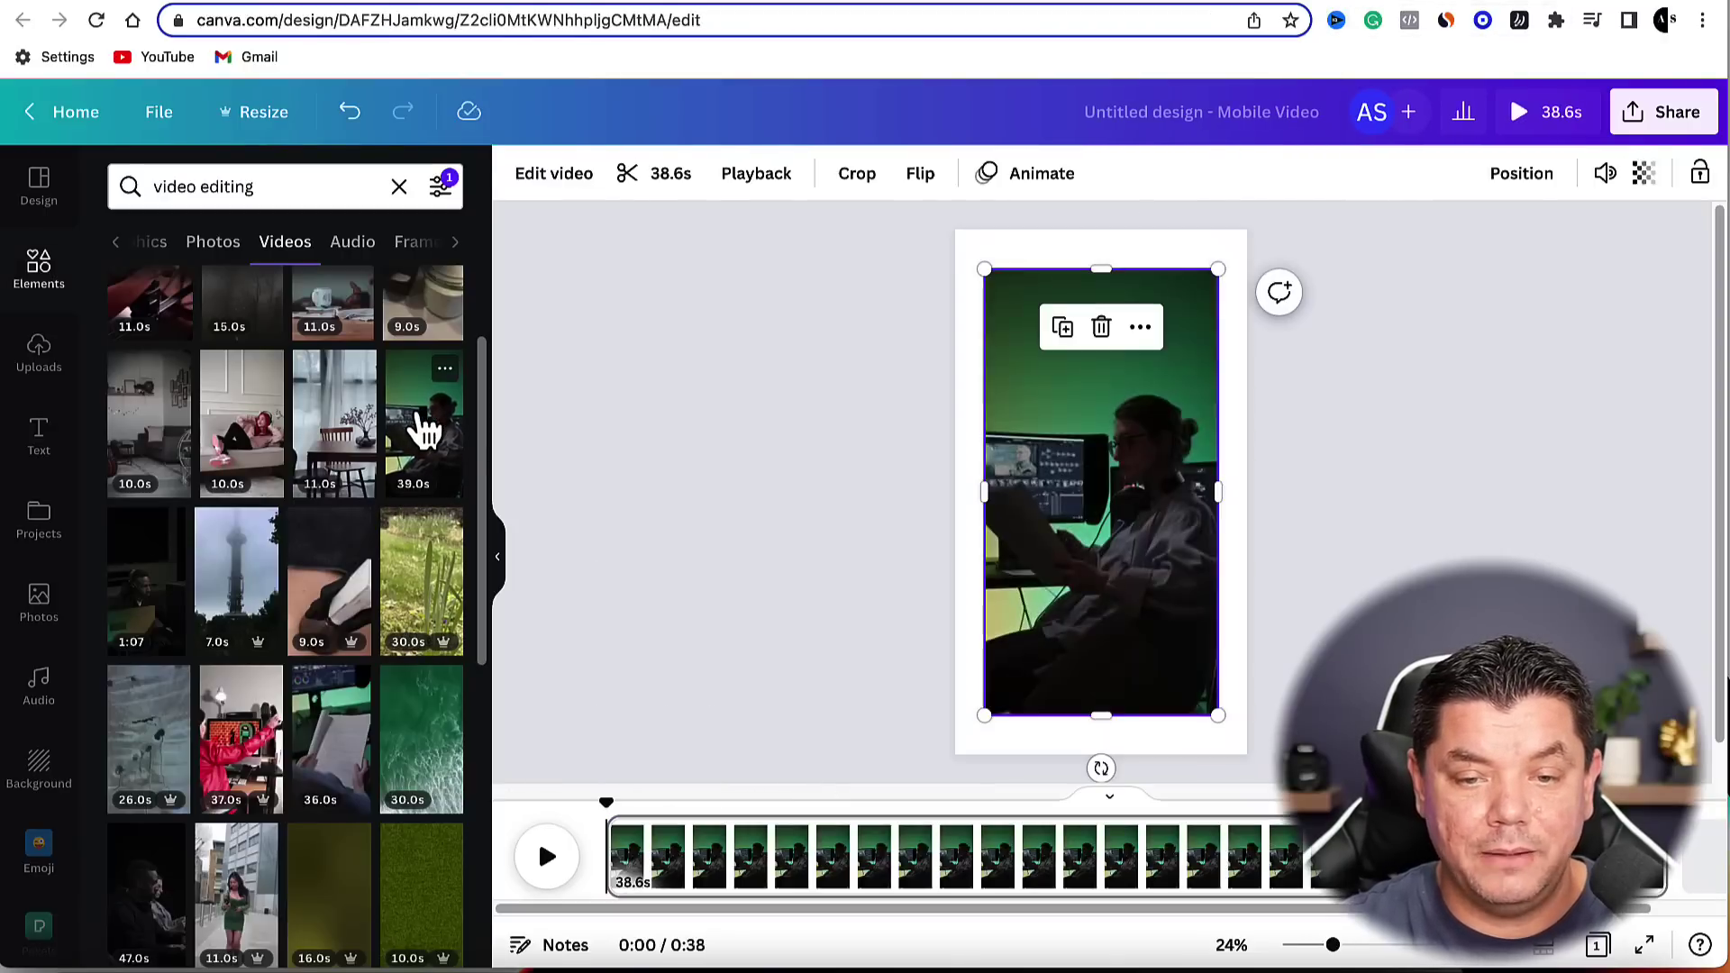
pyautogui.moveTo(1100, 455); pyautogui.dragTo(1065, 393)
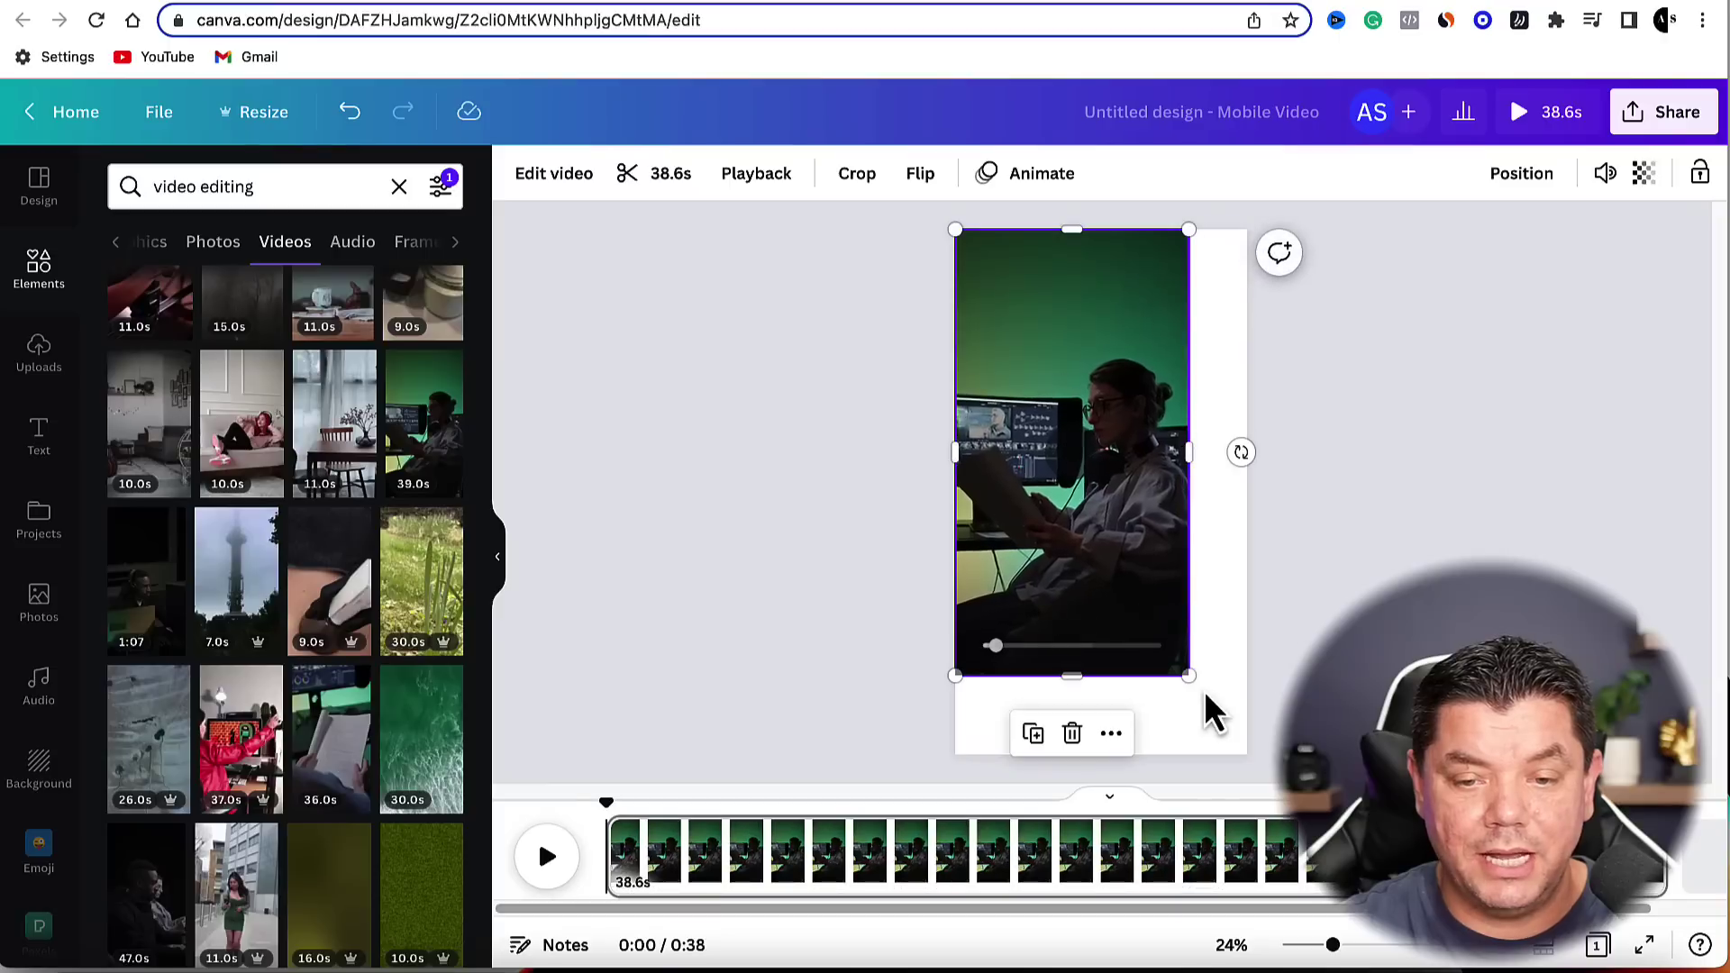
pyautogui.moveTo(1188, 676); pyautogui.dragTo(1229, 749)
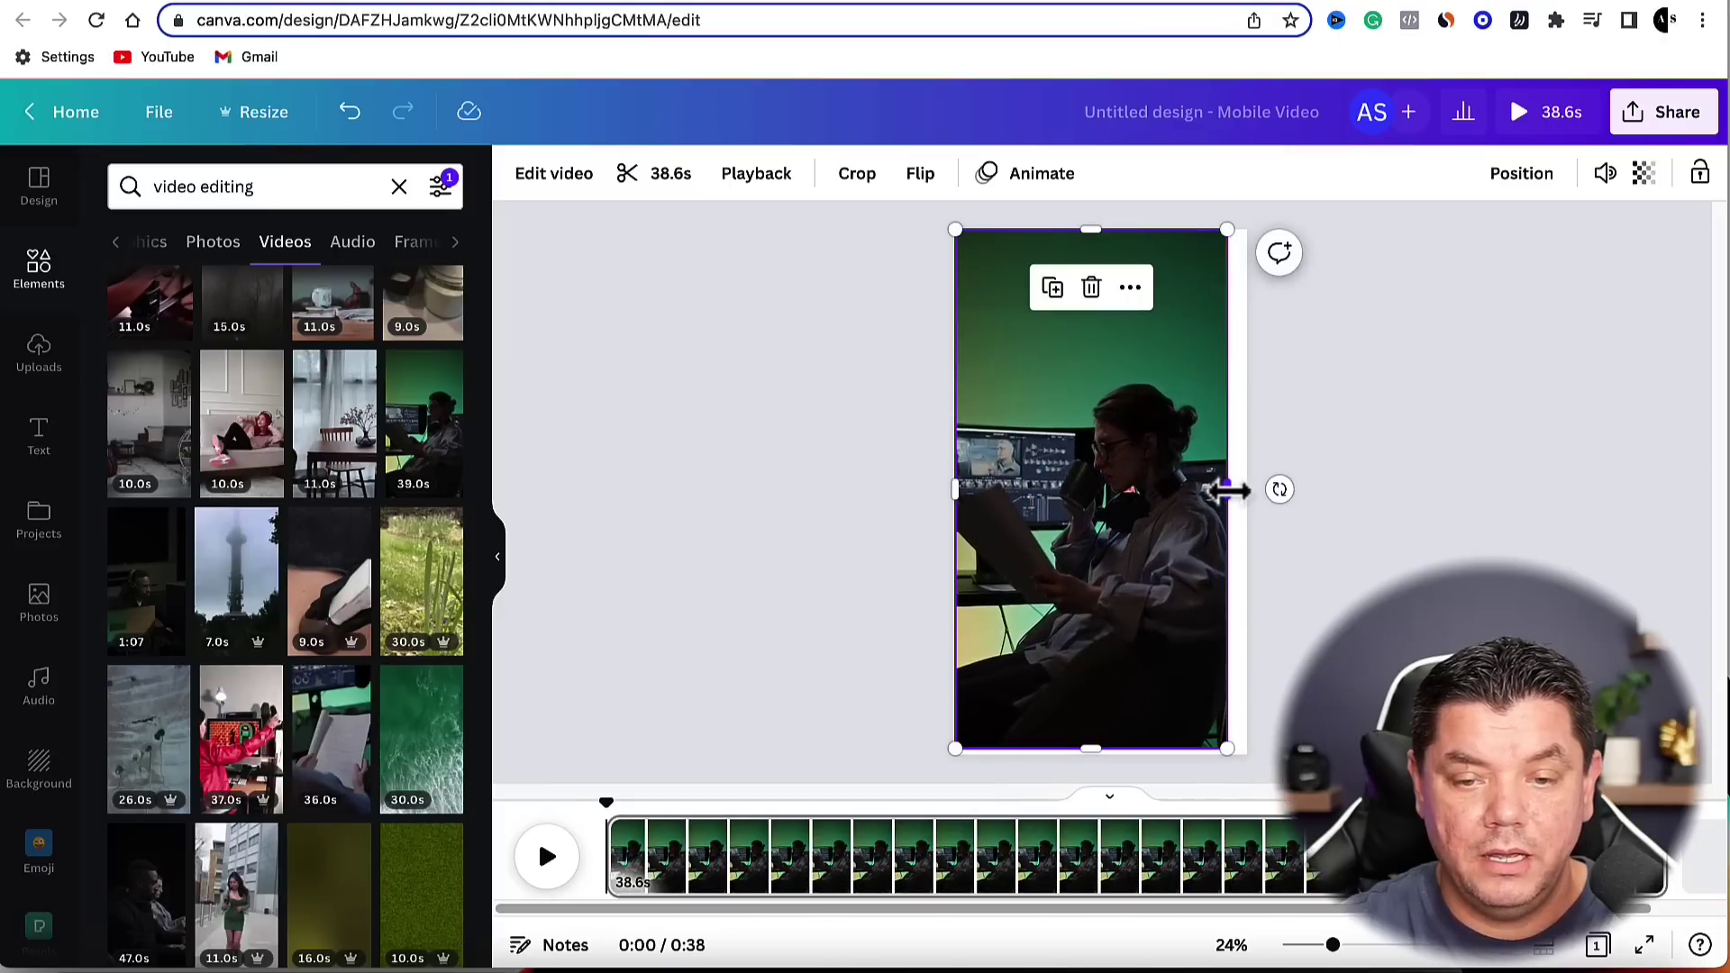
pyautogui.moveTo(1230, 489); pyautogui.dragTo(1248, 489)
pyautogui.click(1390, 568)
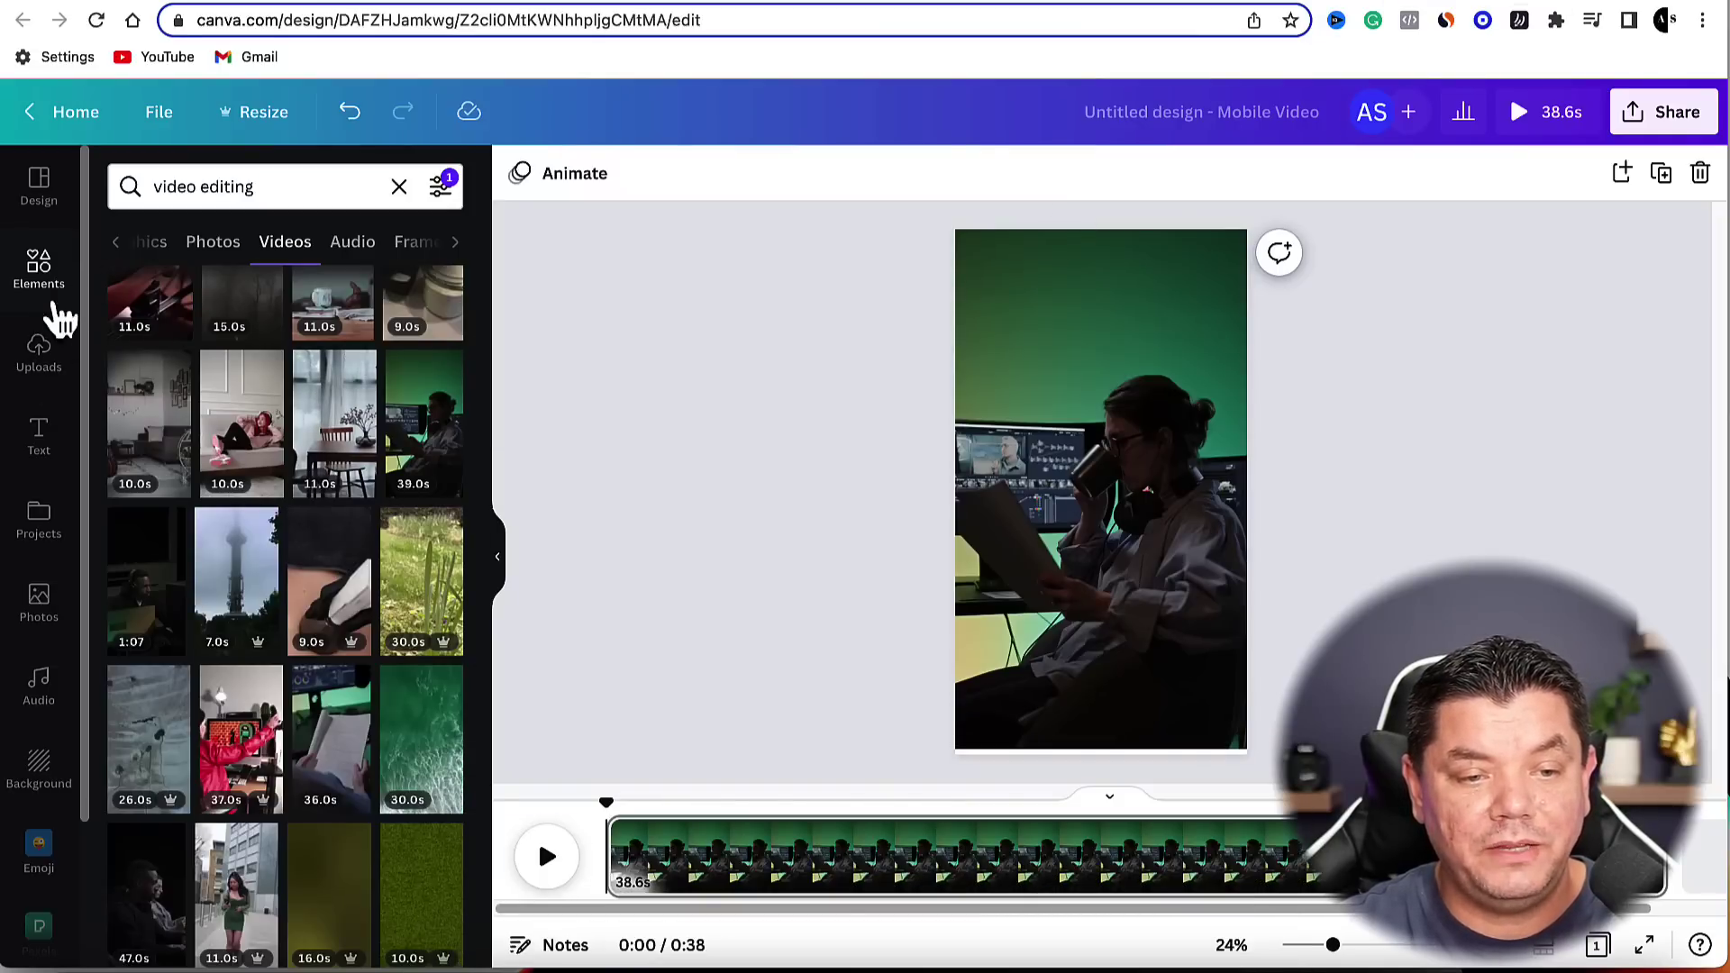
# Add a heading text box to the page and place it in the upper part of the video.
pyautogui.click(50, 456)
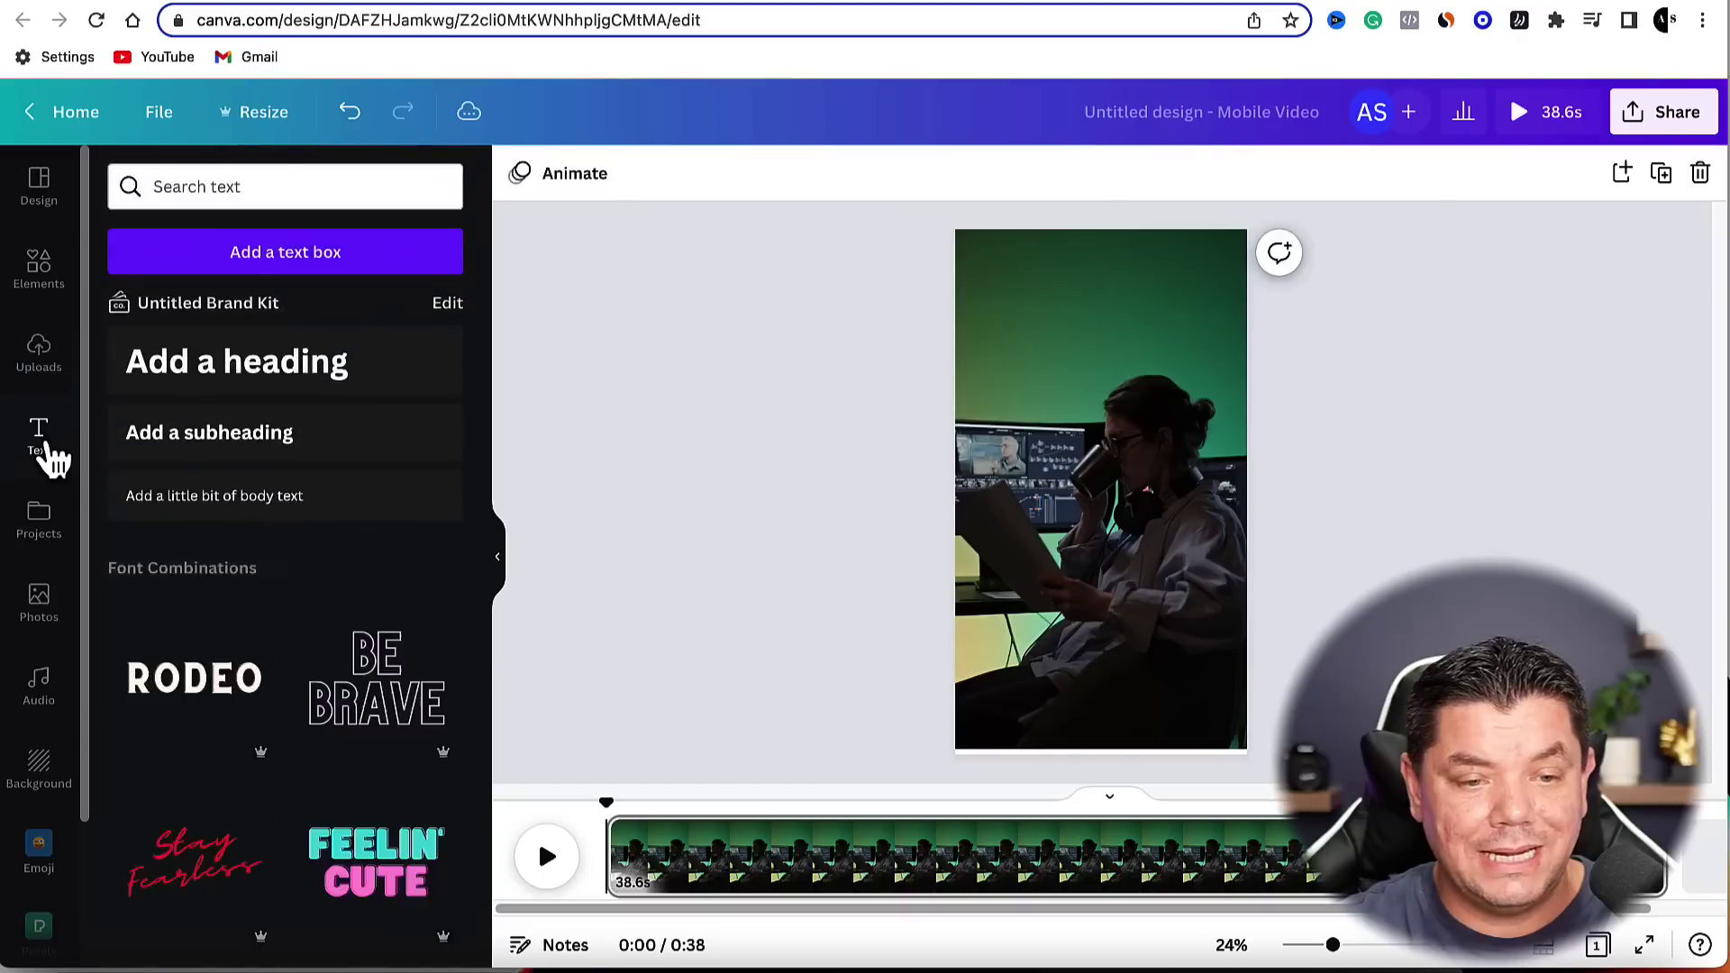
pyautogui.click(214, 380)
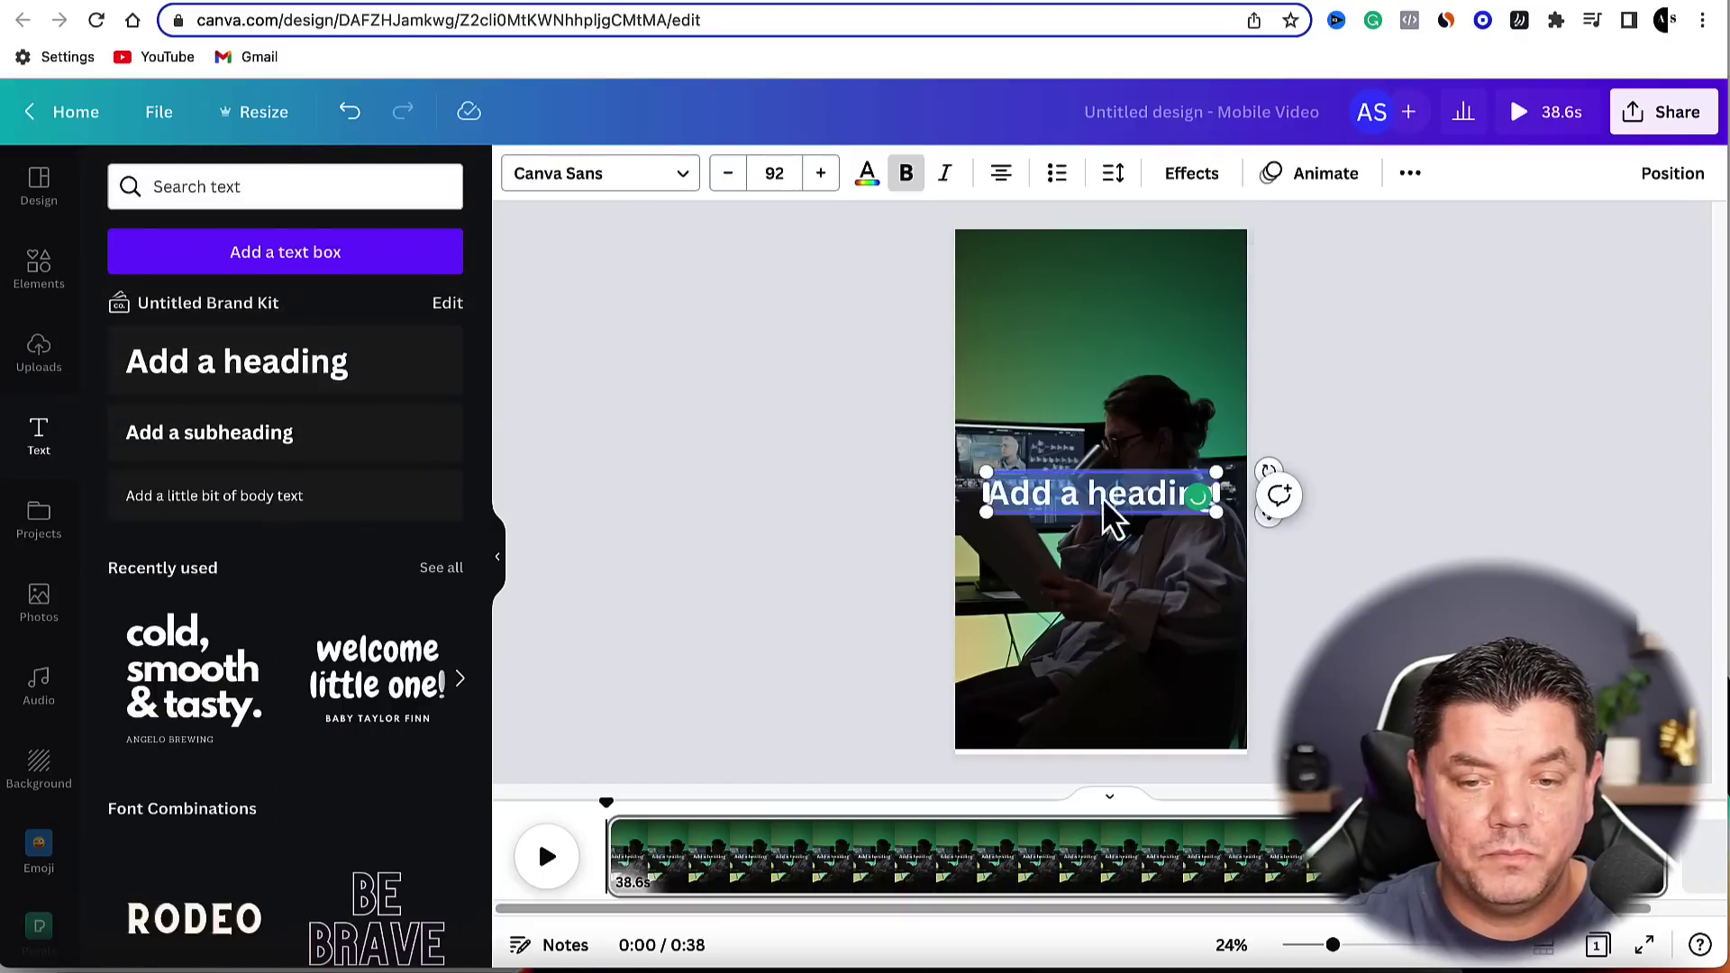
pyautogui.click(1185, 568)
pyautogui.moveTo(1159, 494); pyautogui.dragTo(1163, 301)
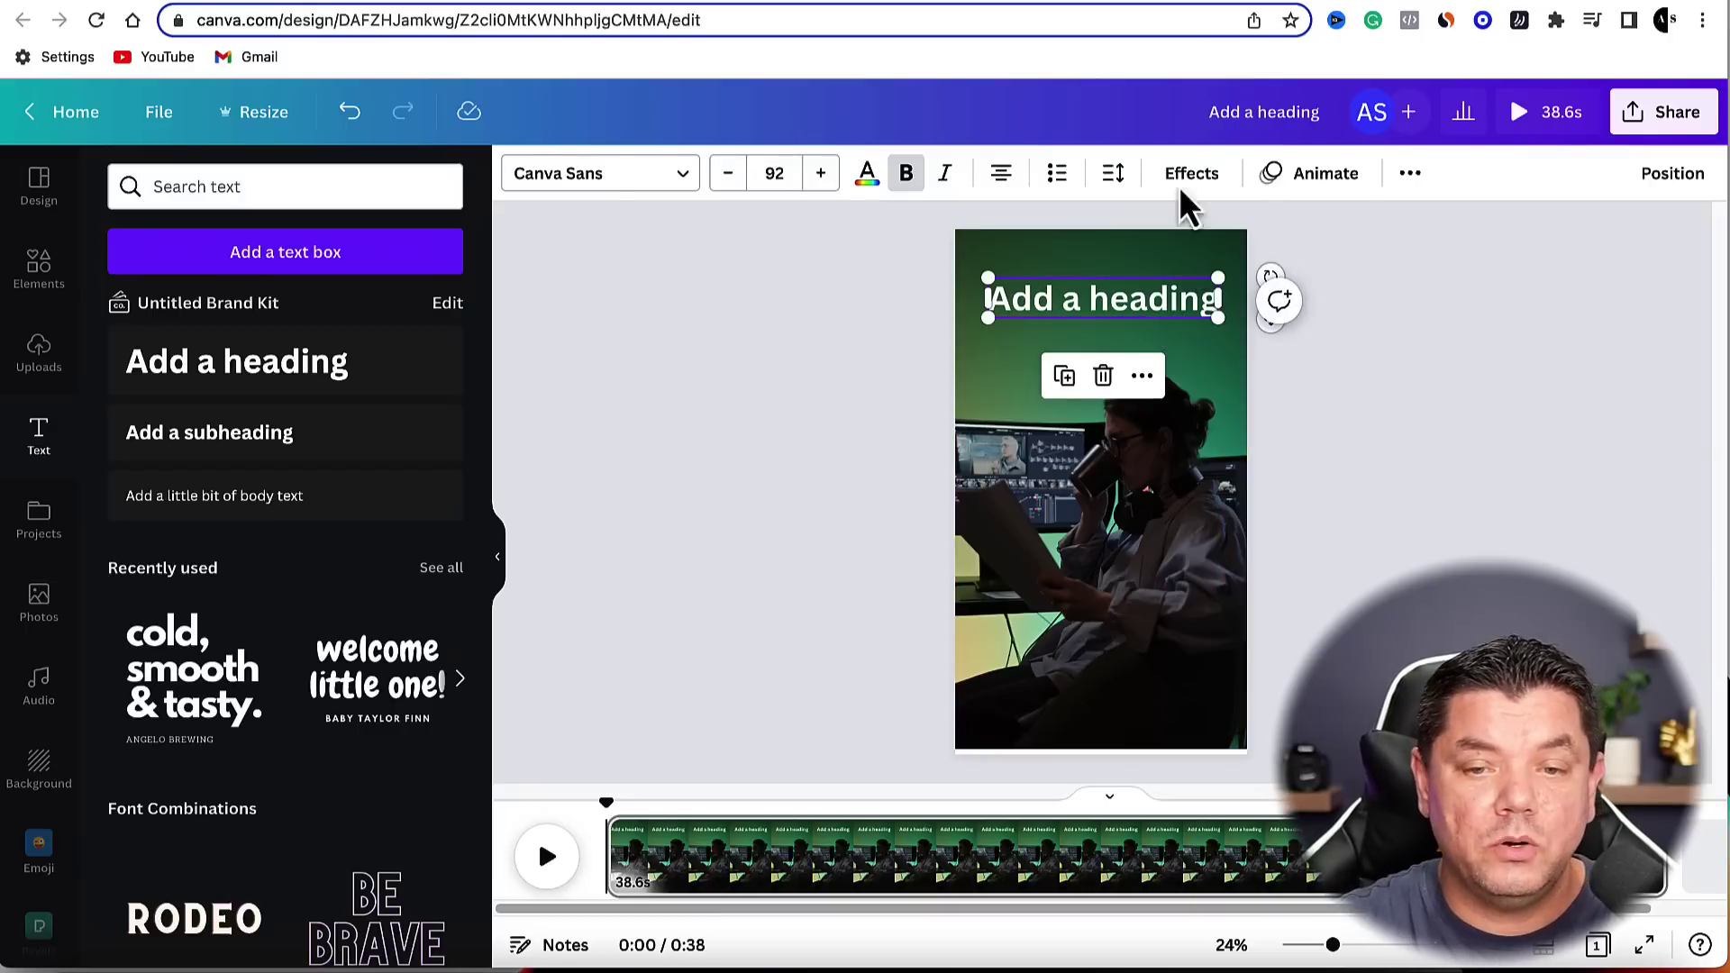
pyautogui.click(1323, 181)
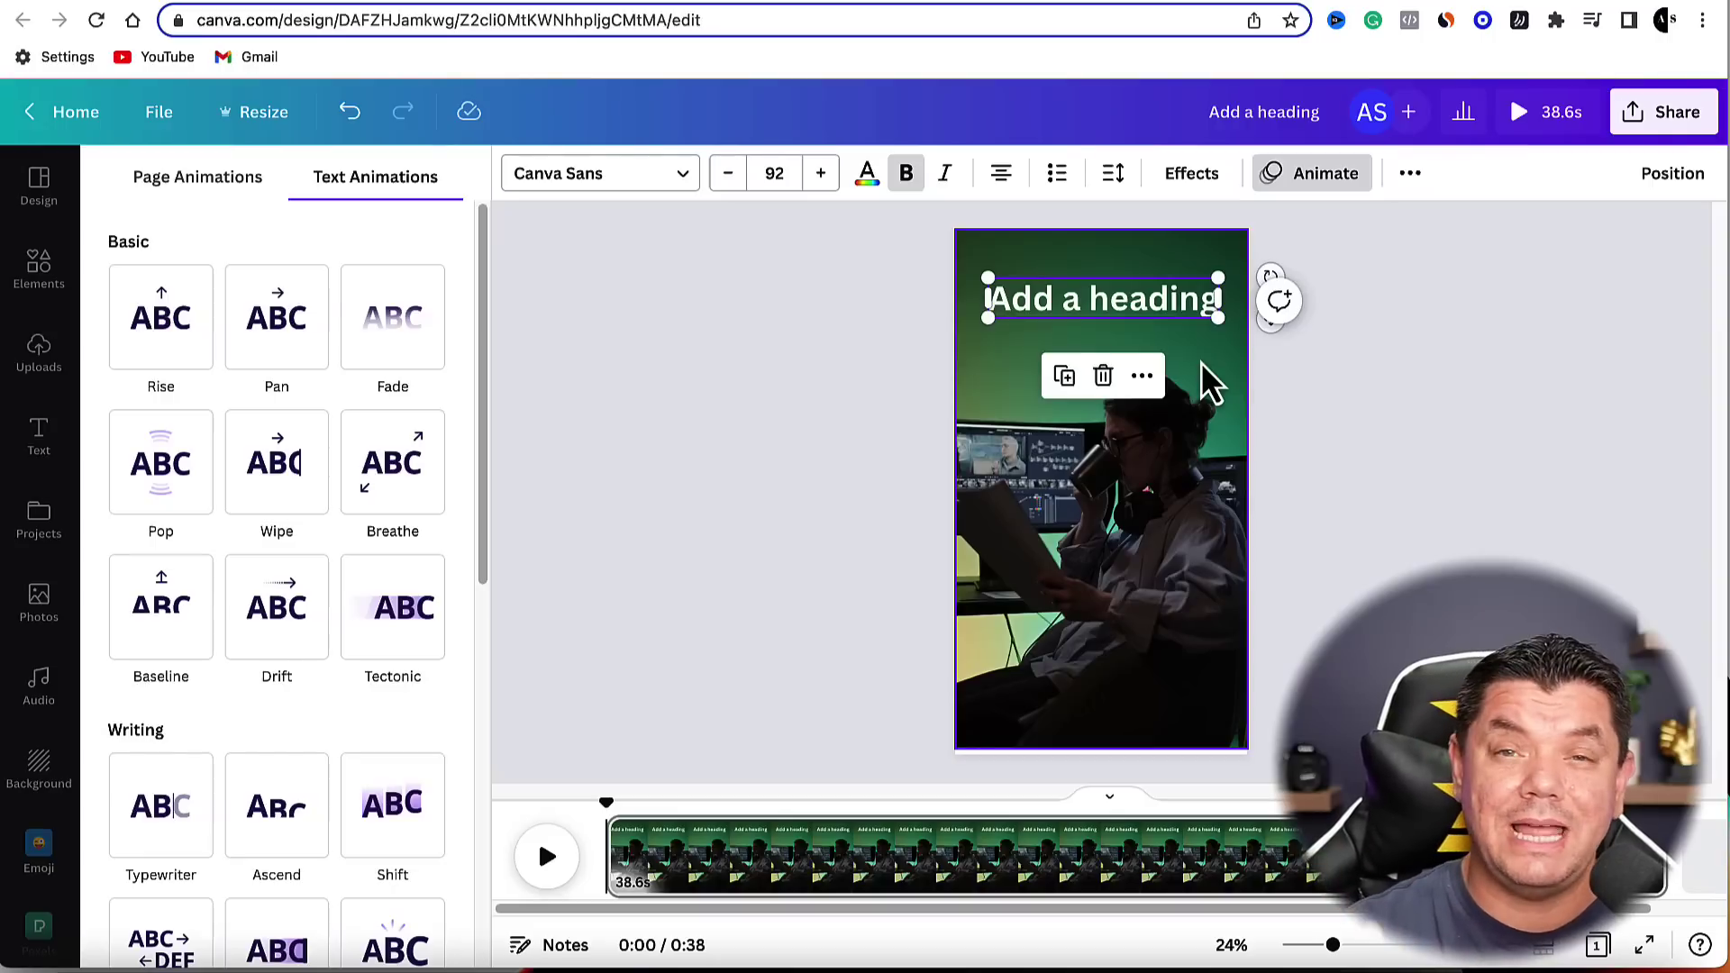
pyautogui.click(1339, 410)
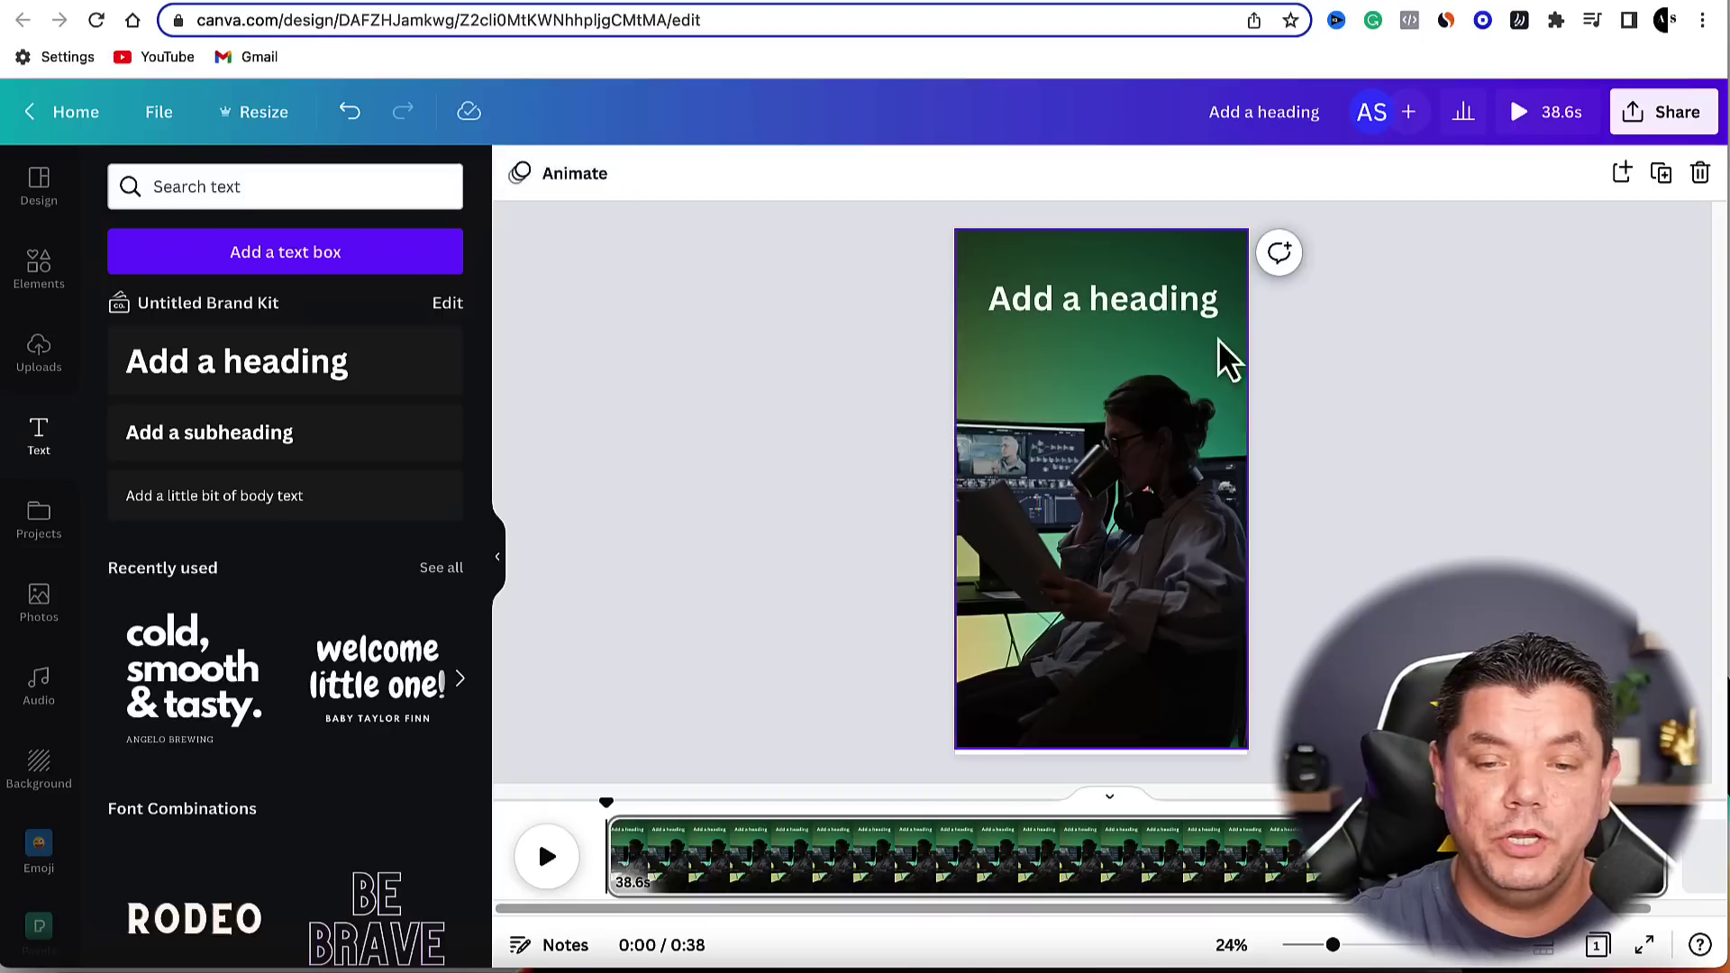
# Replace the heading's placeholder text with "How To Create Videos With Invideo".
pyautogui.click(1126, 306)
pyautogui.click(1126, 304)
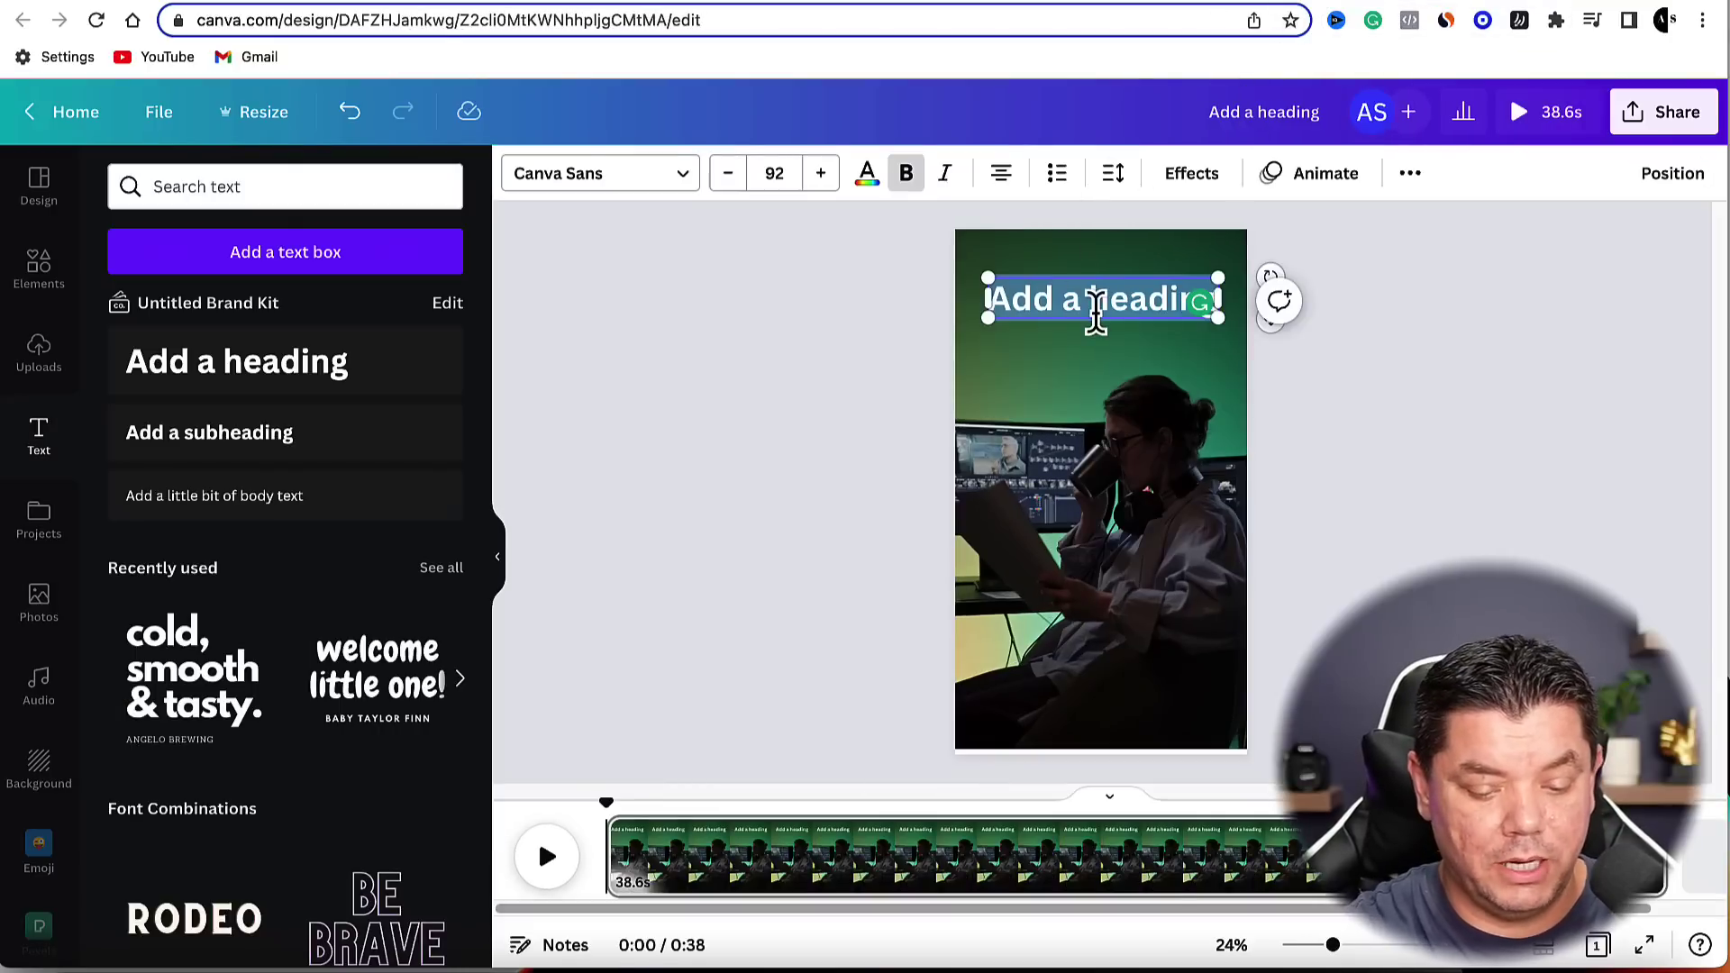
pyautogui.write('How T')
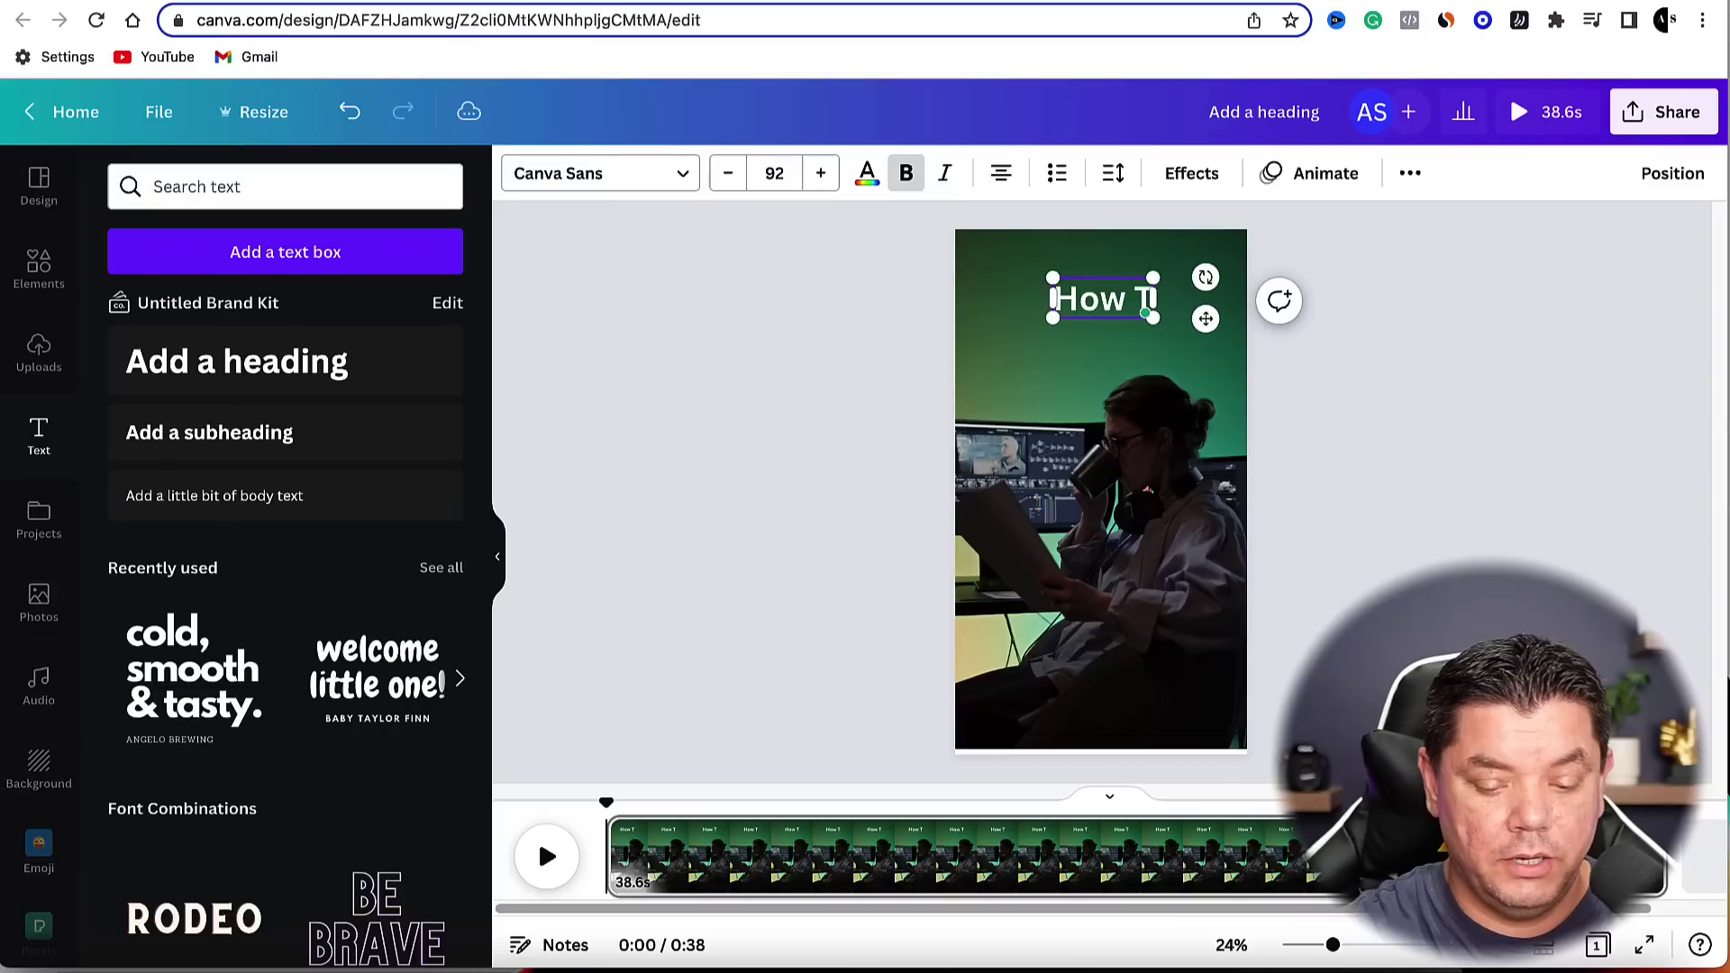
pyautogui.write('o Create Video')
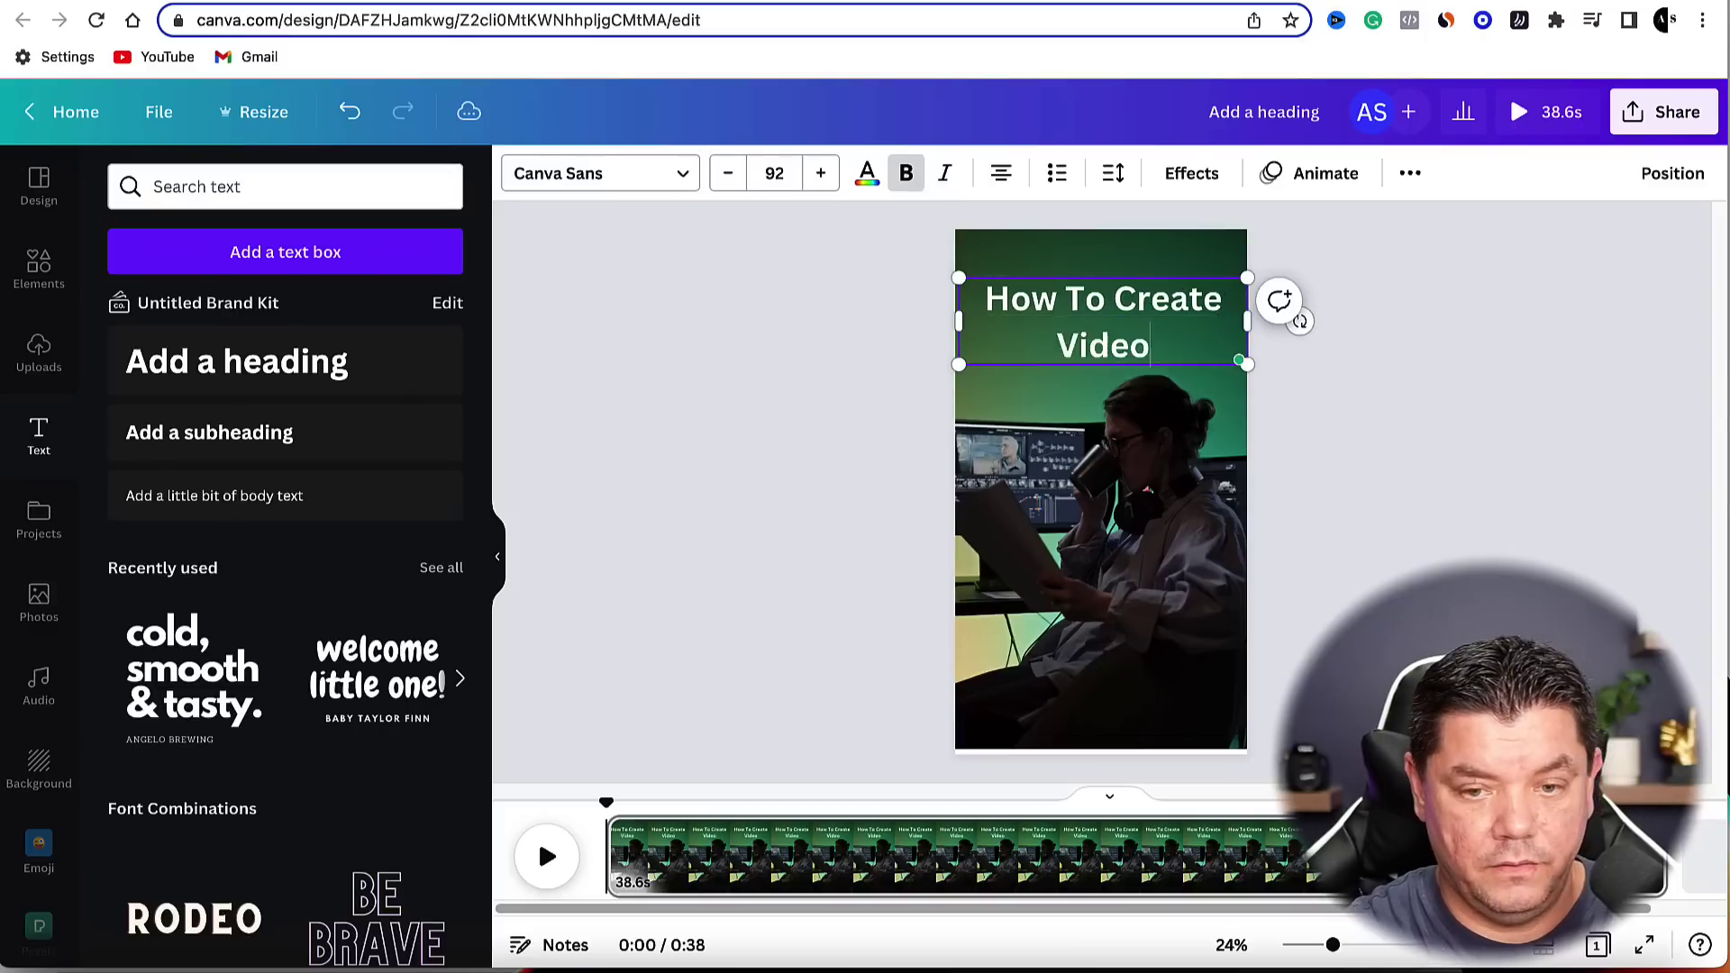
pyautogui.write('s With ')
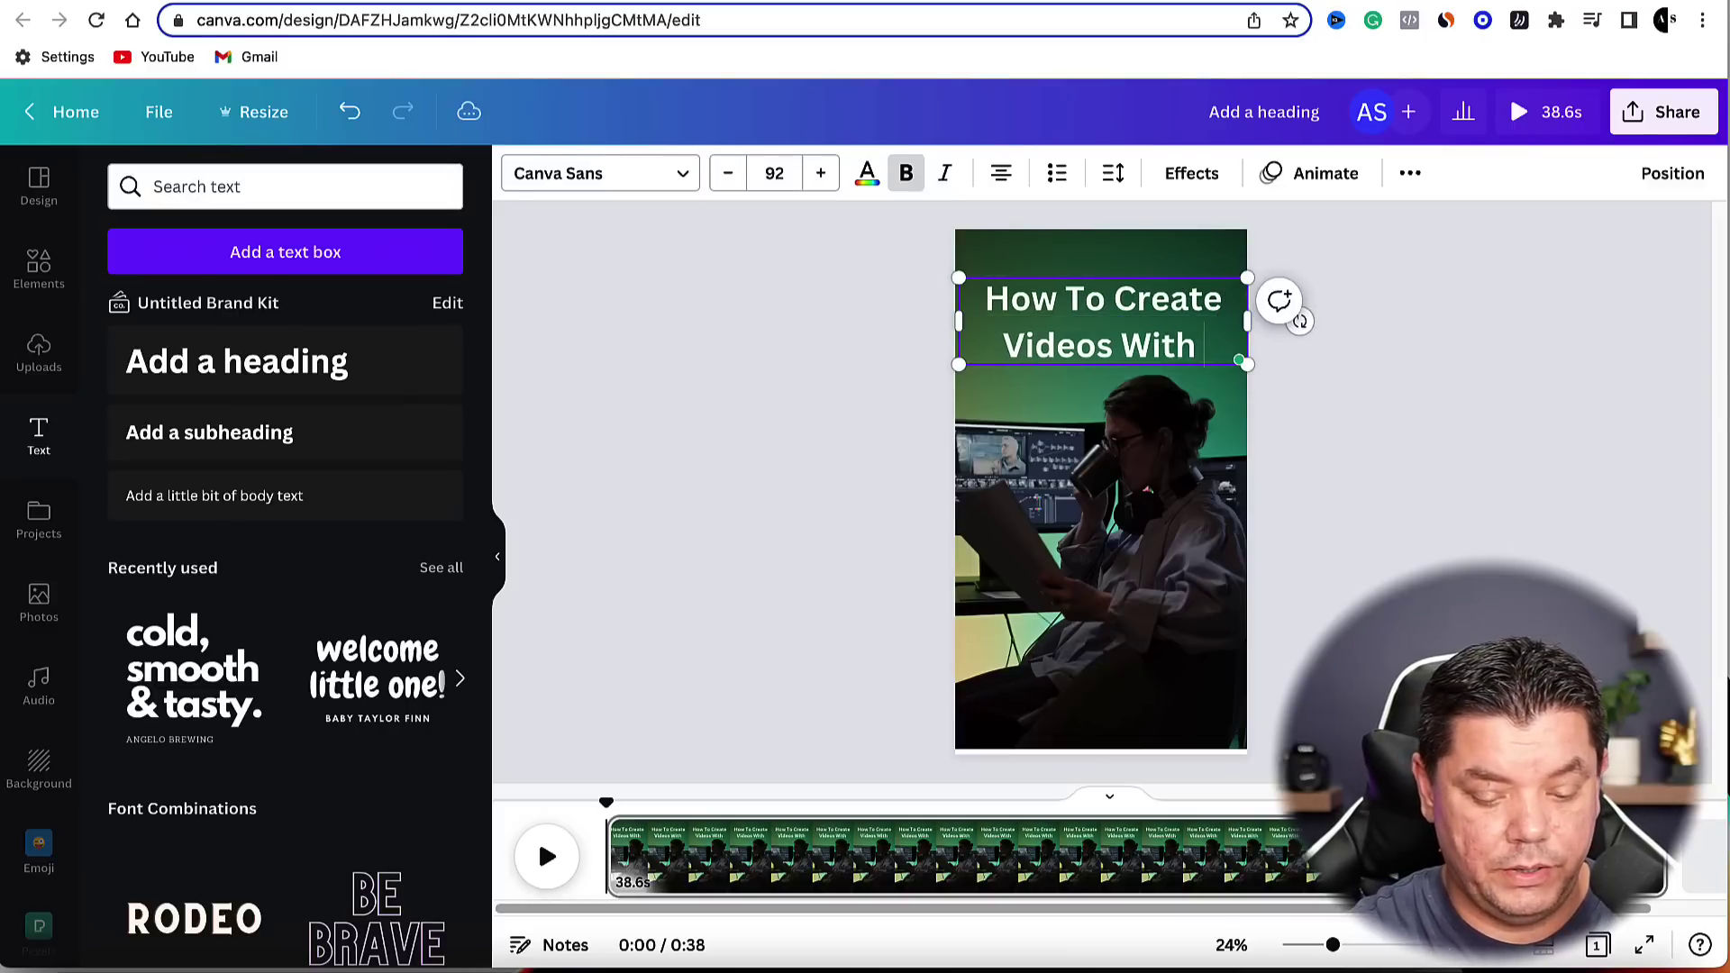
pyautogui.write('Invideo')
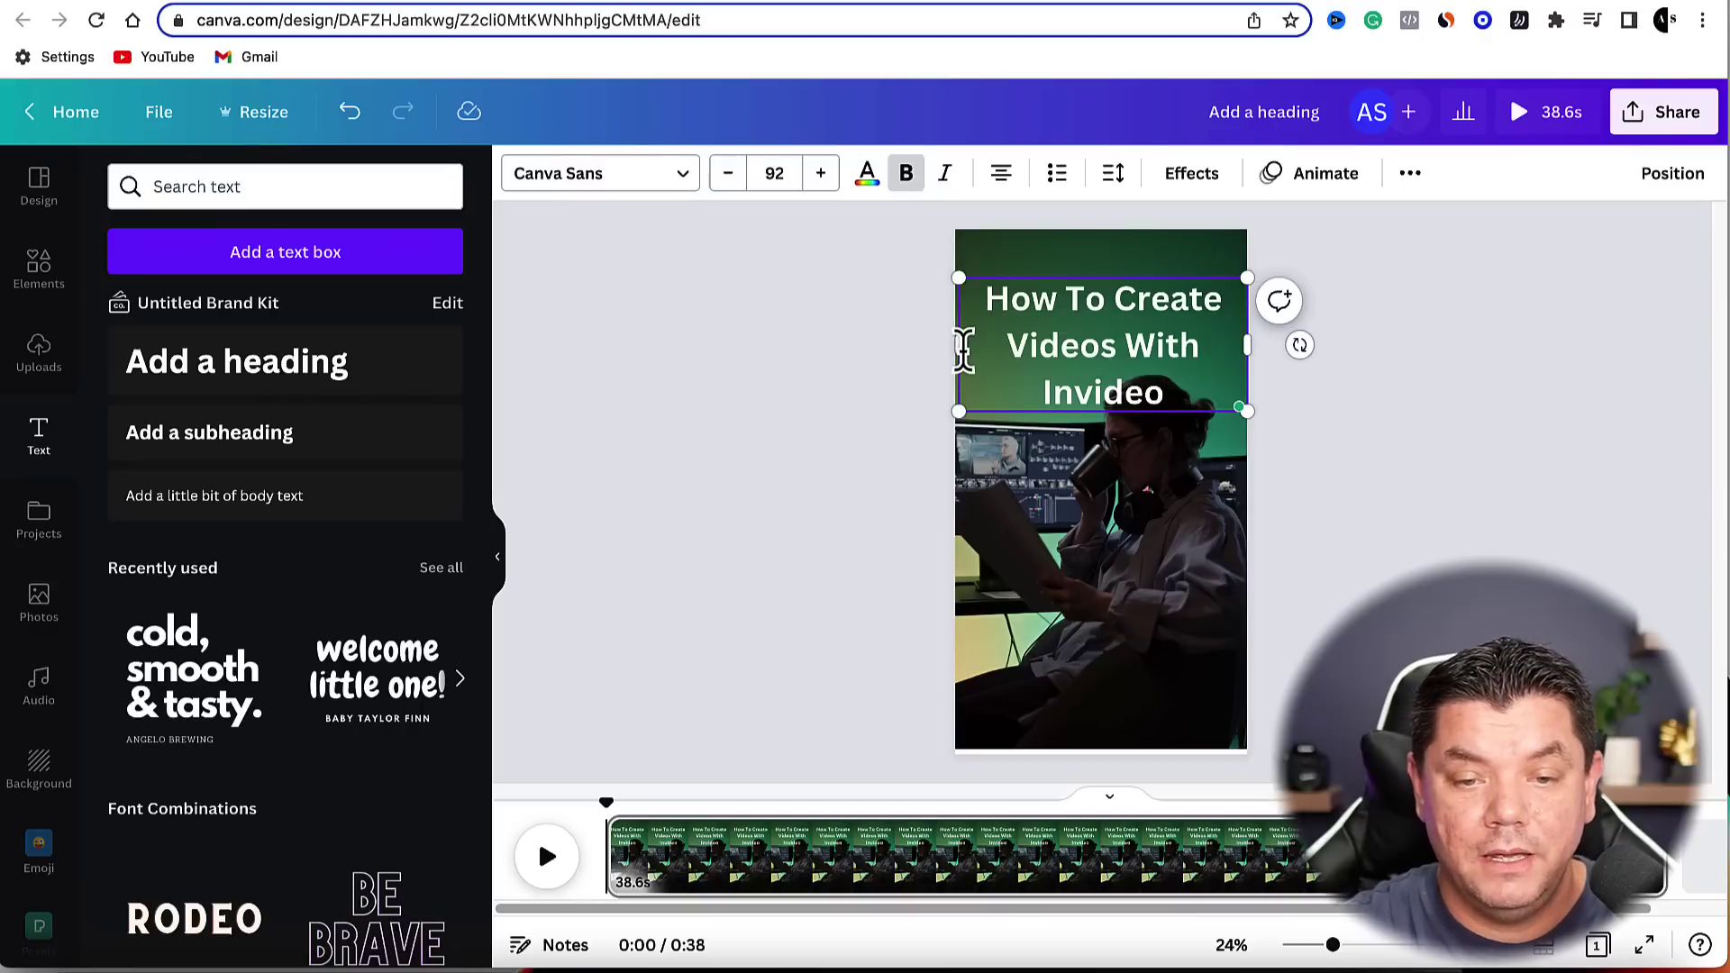
# Scale the heading down to a font size of about 66.6 on two lines and centre it in the page's upper part.
pyautogui.moveTo(957, 348); pyautogui.dragTo(977, 297)
pyautogui.click(1394, 490)
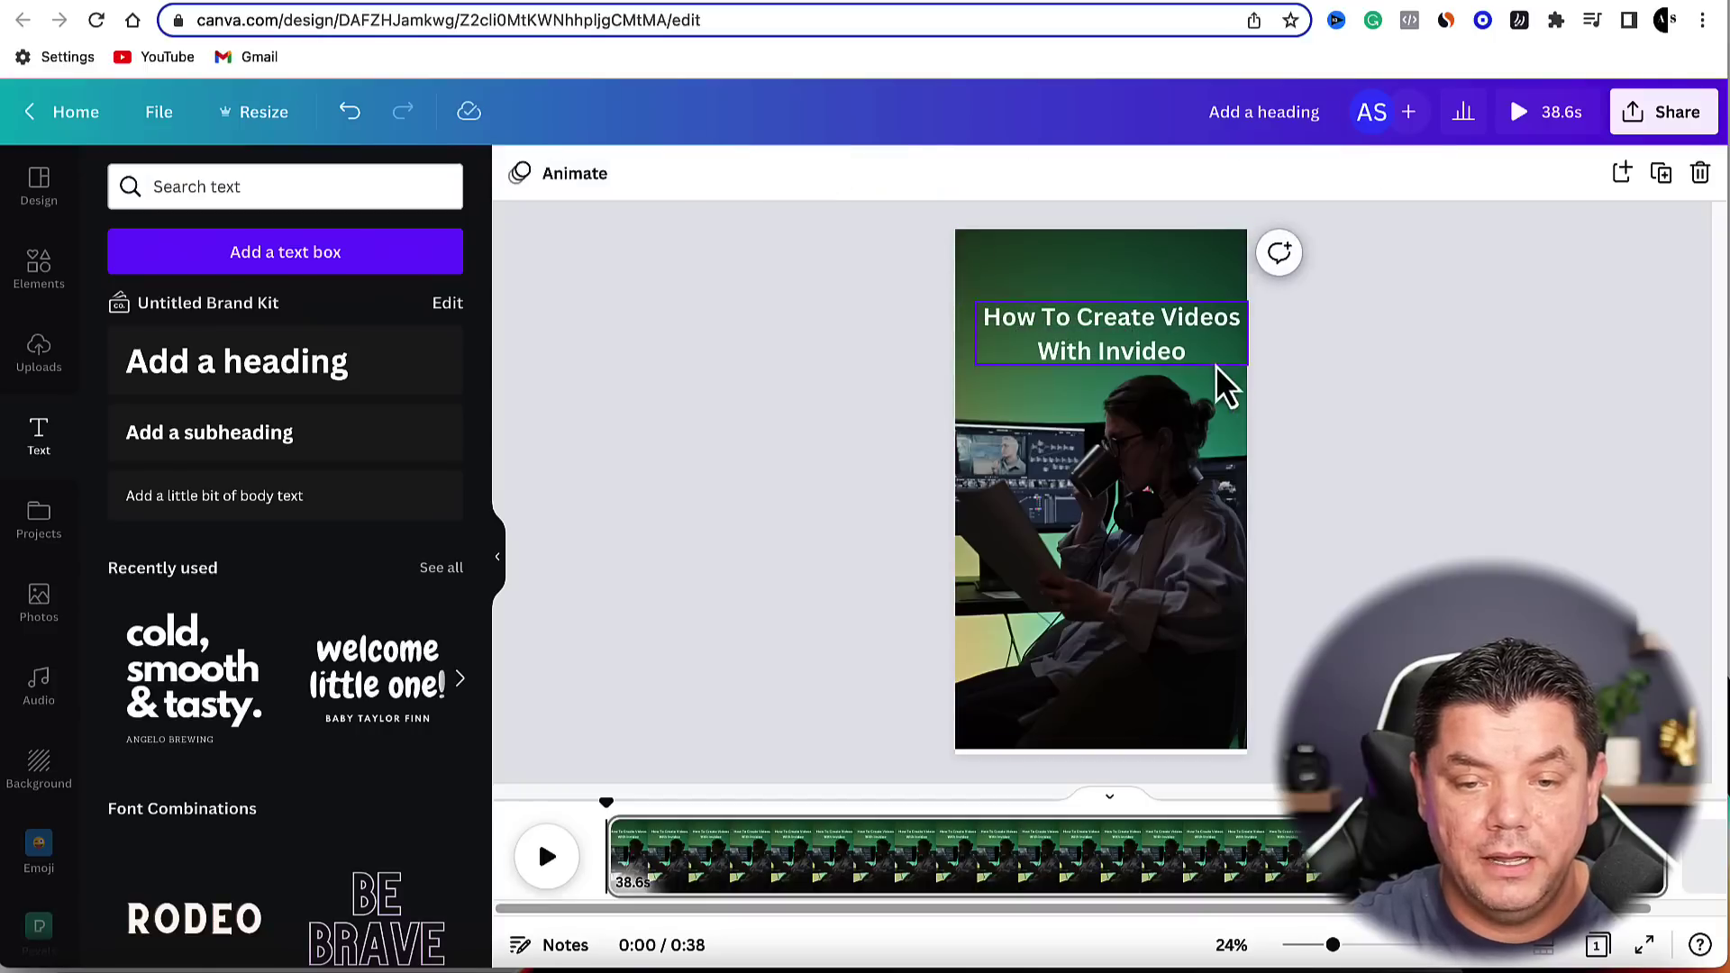
pyautogui.moveTo(1215, 366); pyautogui.dragTo(1187, 323)
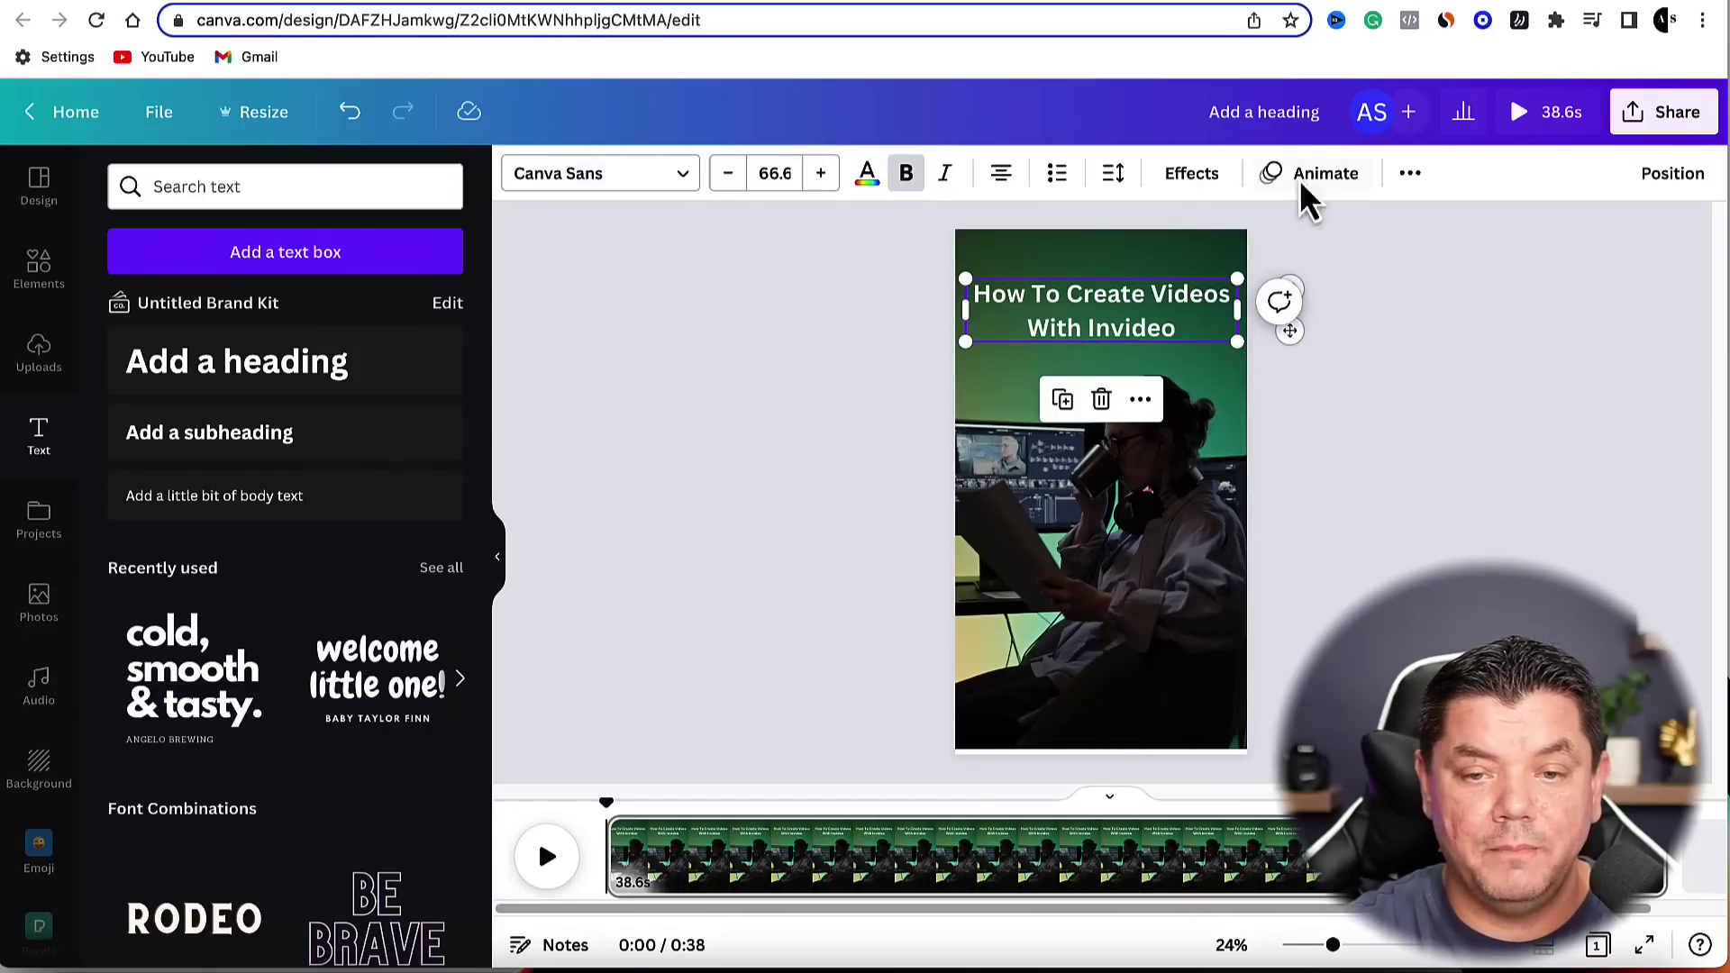
# Apply the Background text effect to the heading and set its colour to red.
pyautogui.click(1198, 176)
pyautogui.click(382, 340)
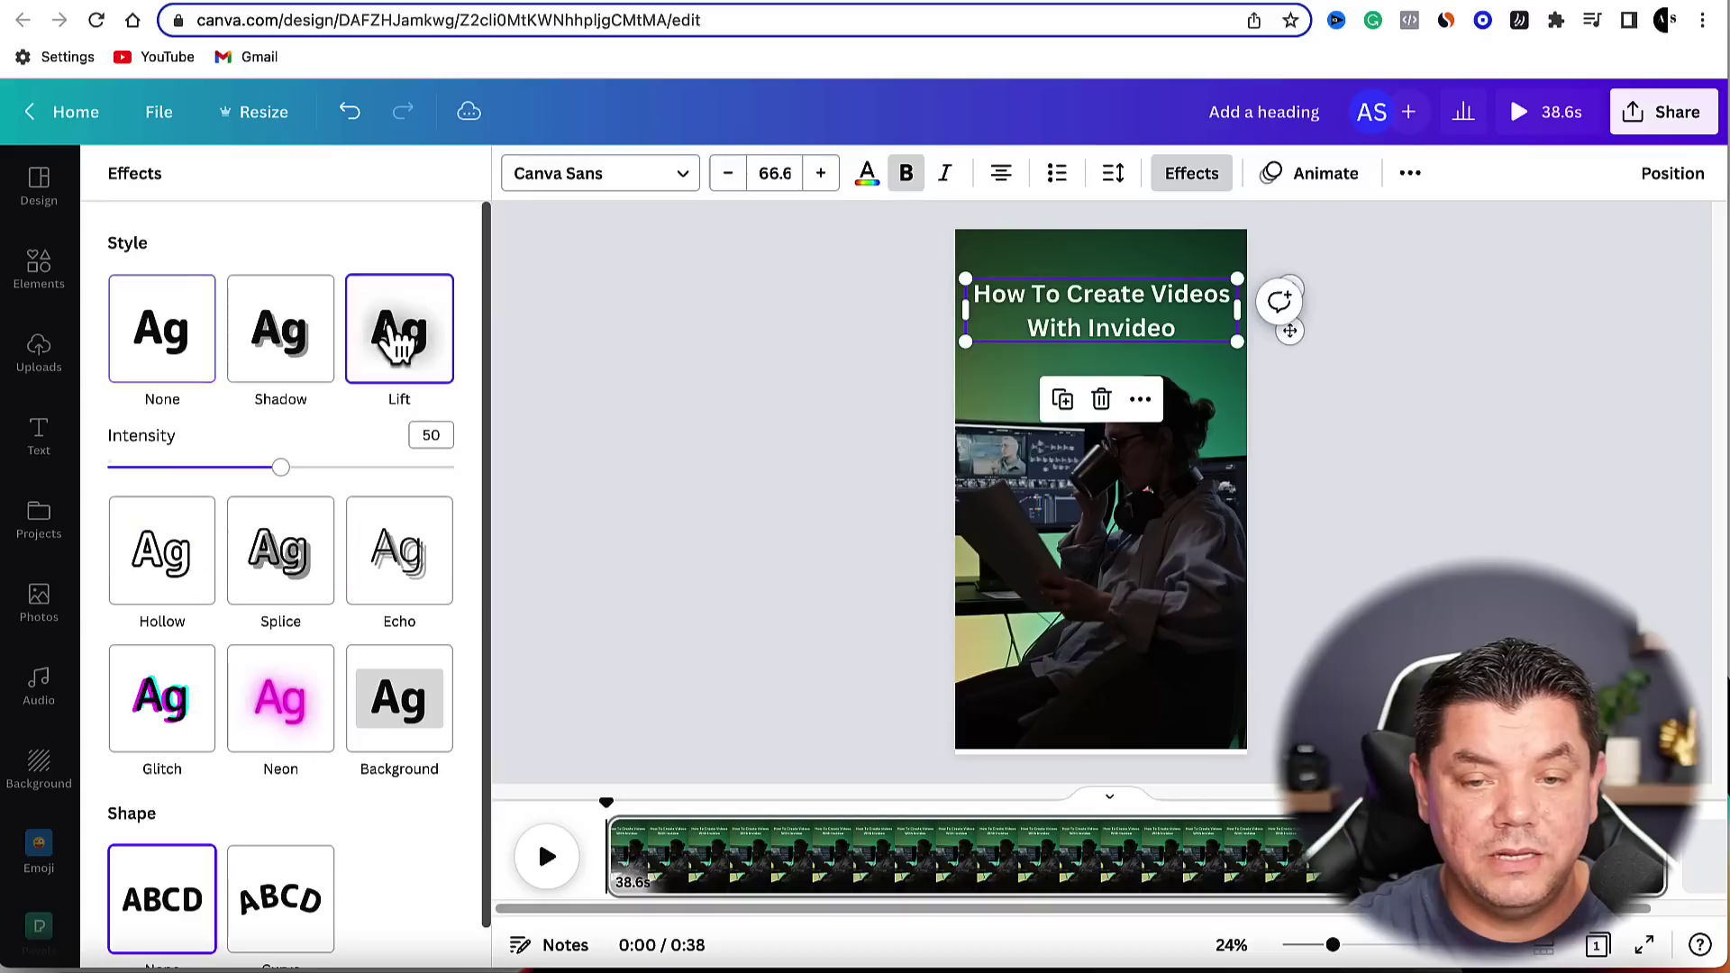
pyautogui.click(396, 698)
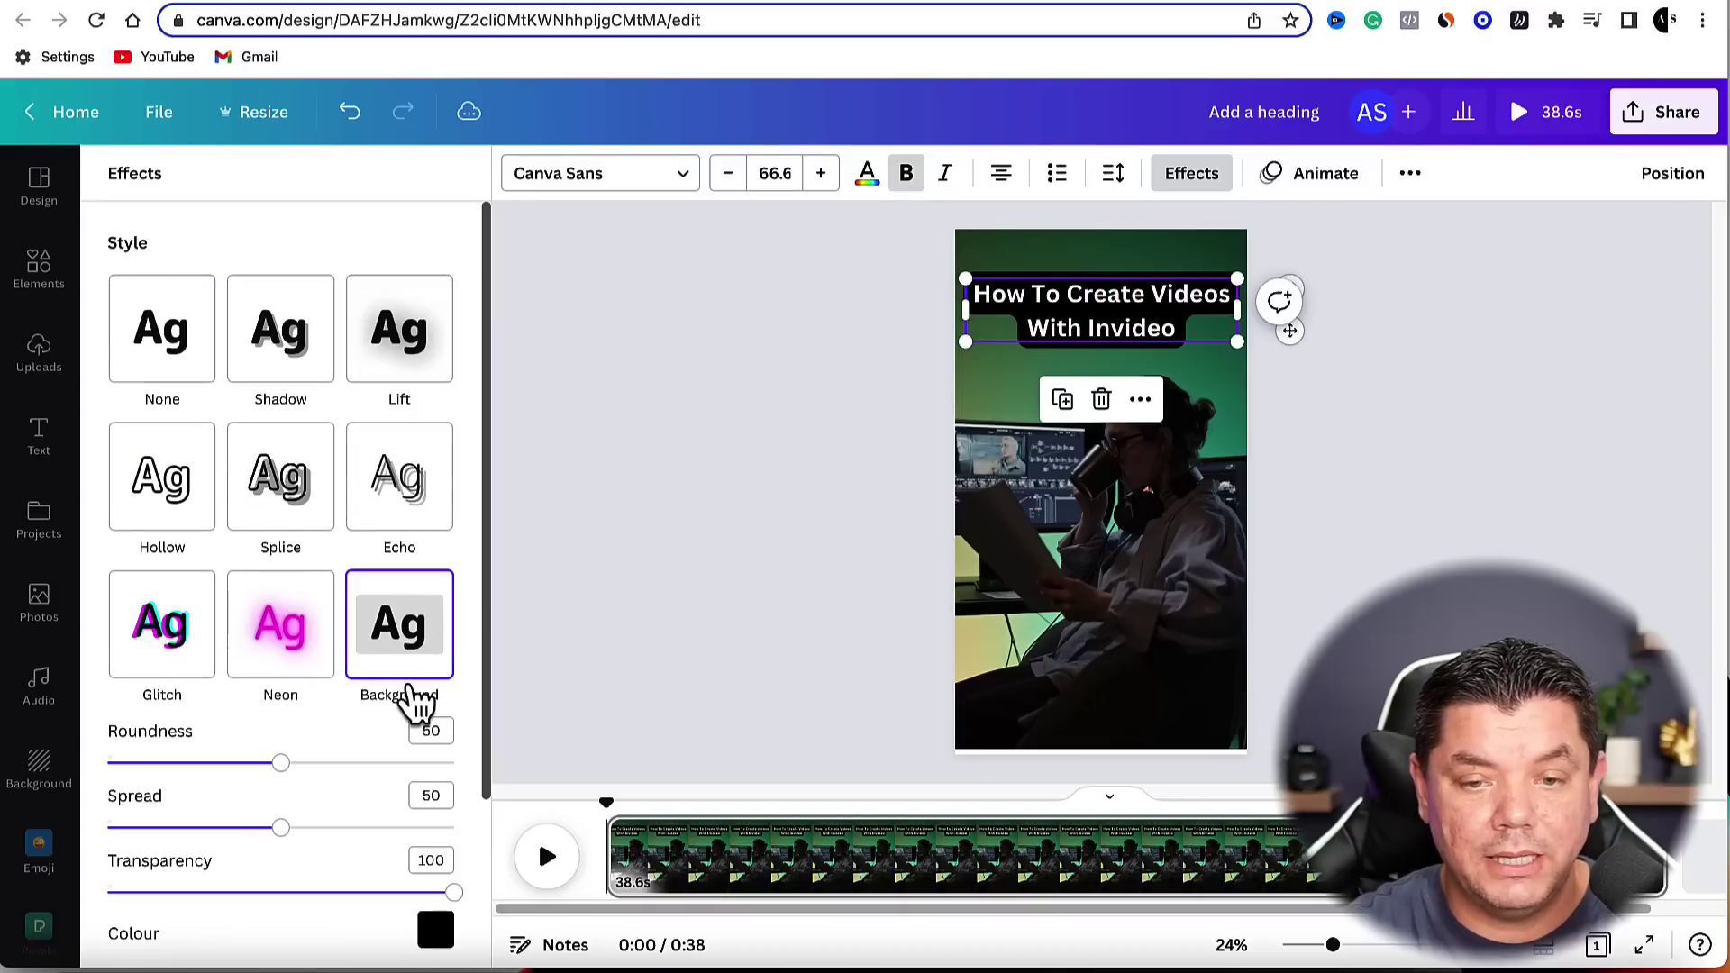
pyautogui.click(432, 928)
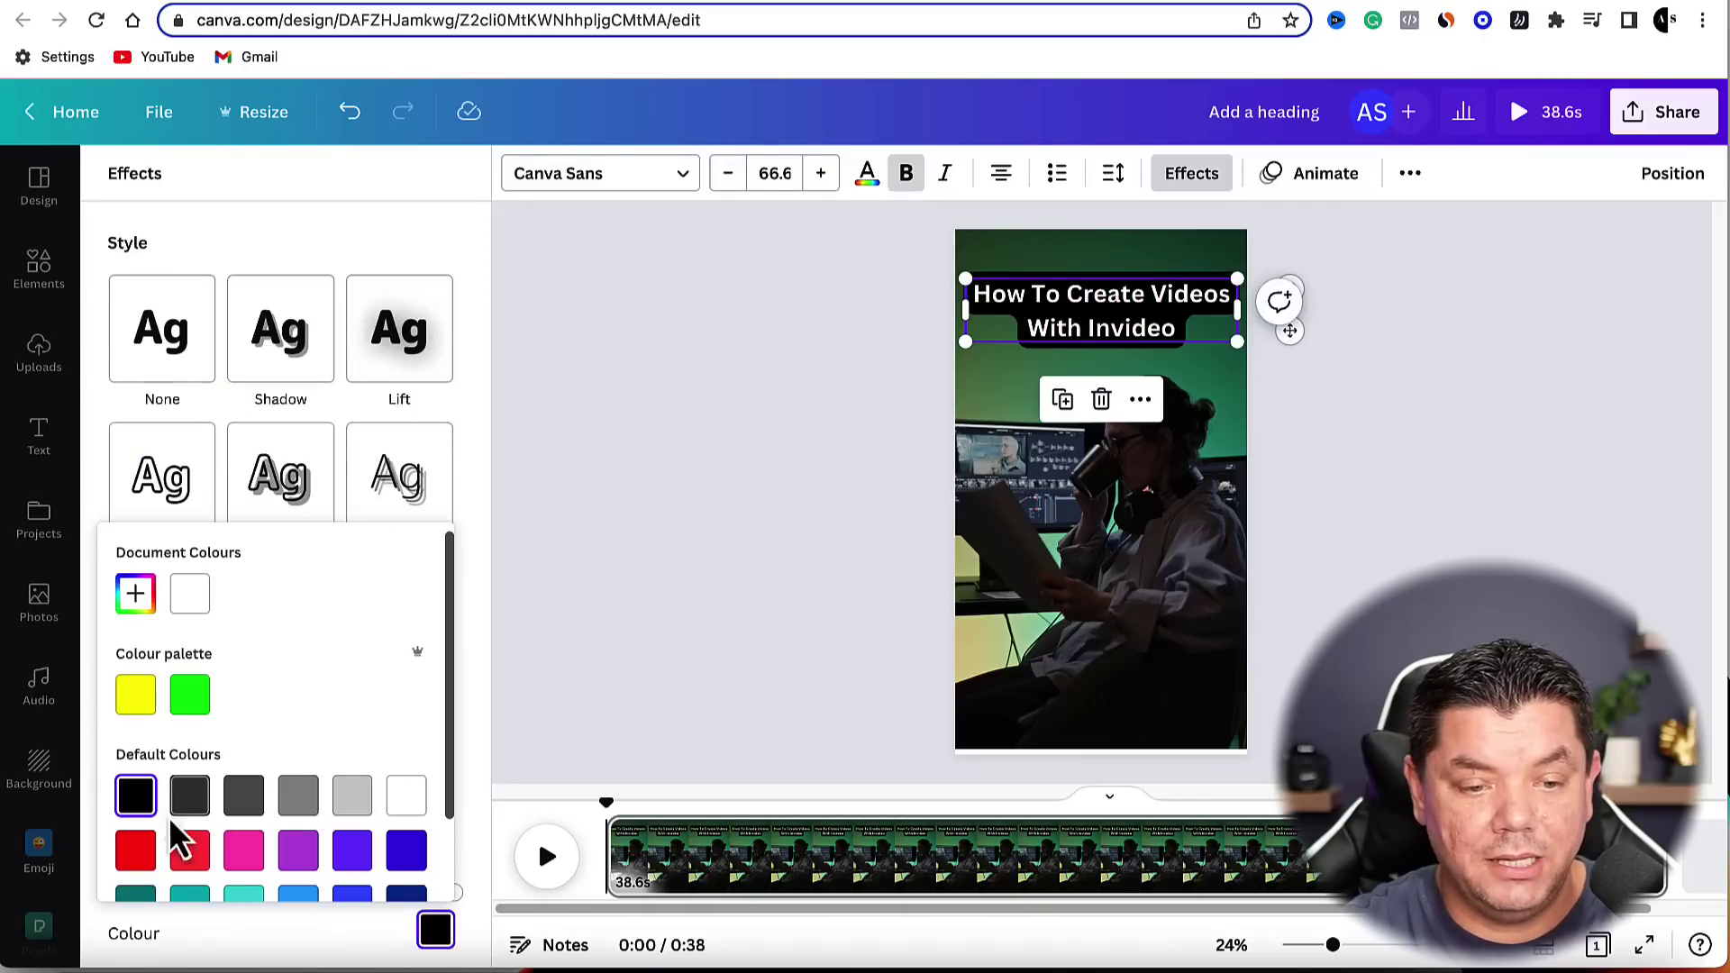
pyautogui.click(135, 850)
pyautogui.click(1380, 485)
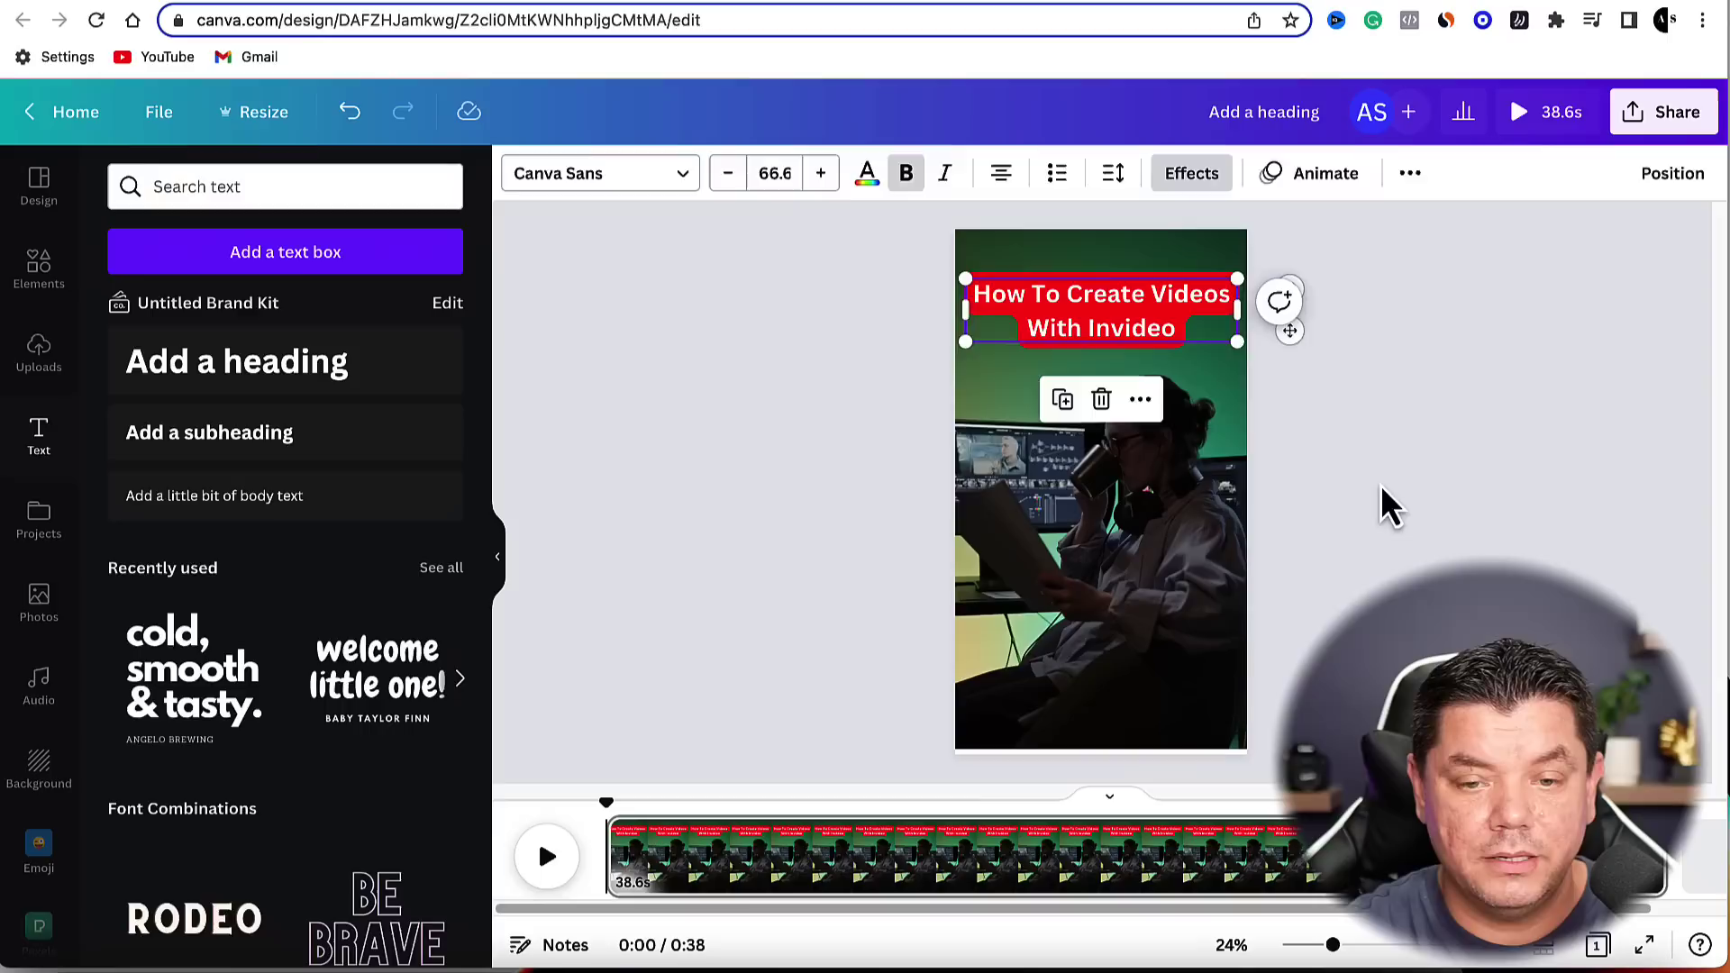
# Tilt the heading by about -8° and centre it again in the upper part of the page.
pyautogui.click(1150, 304)
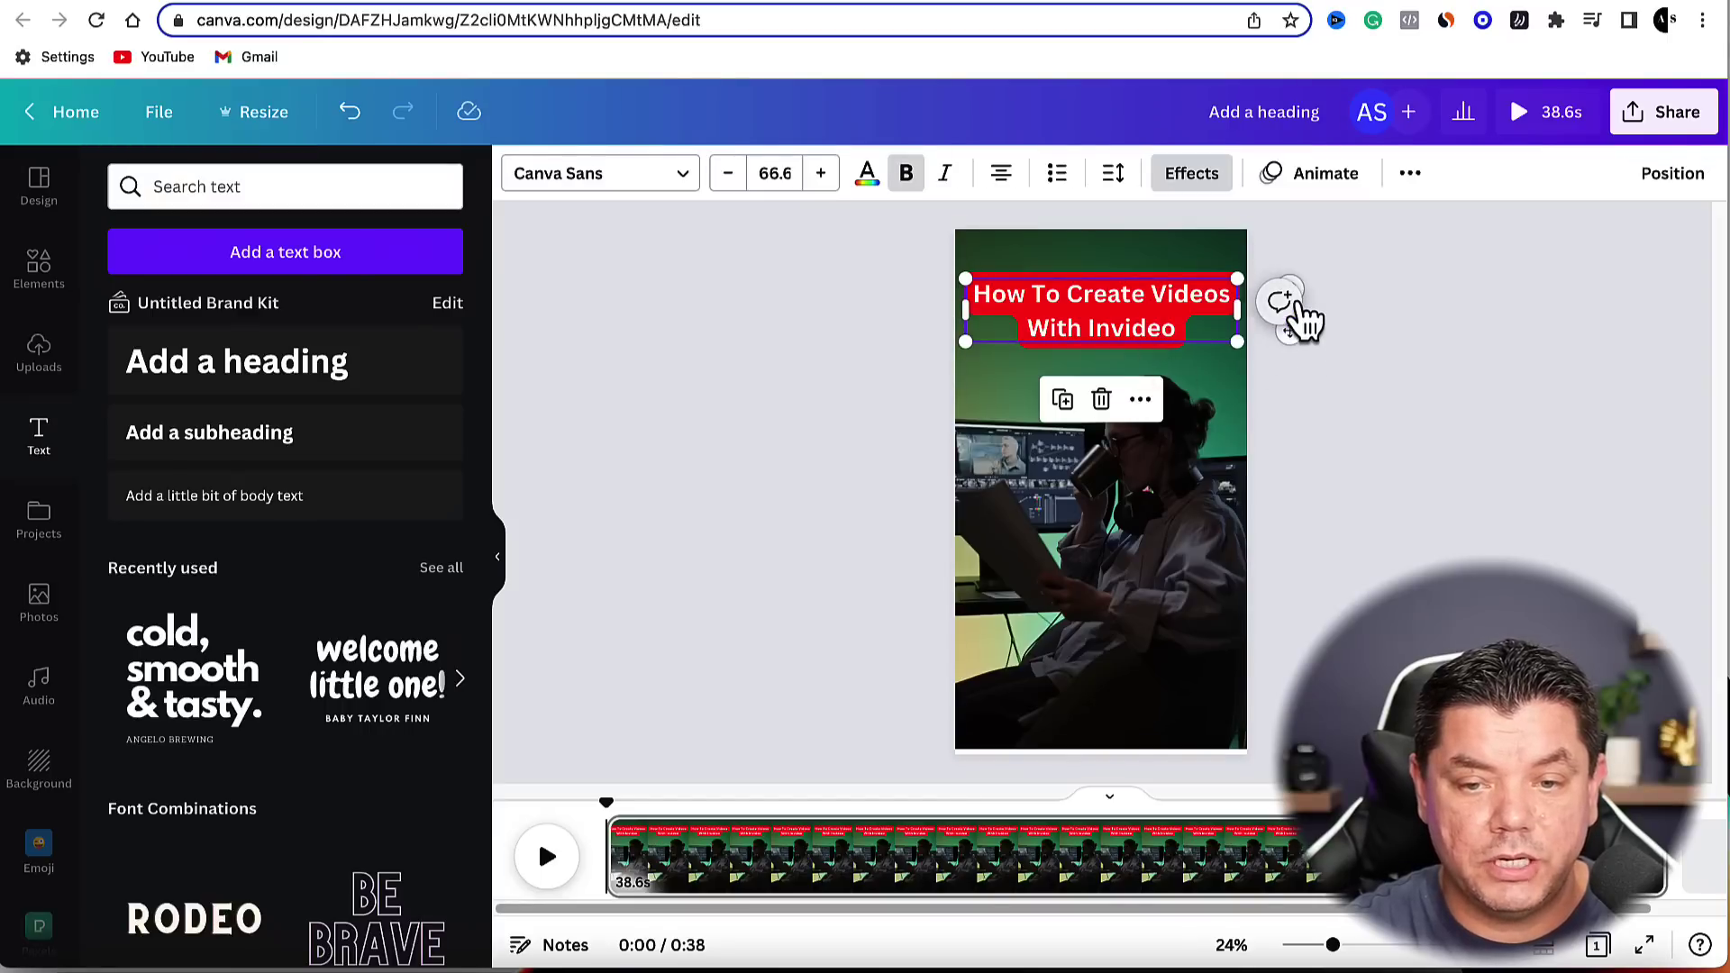
pyautogui.moveTo(1135, 318); pyautogui.dragTo(1108, 342)
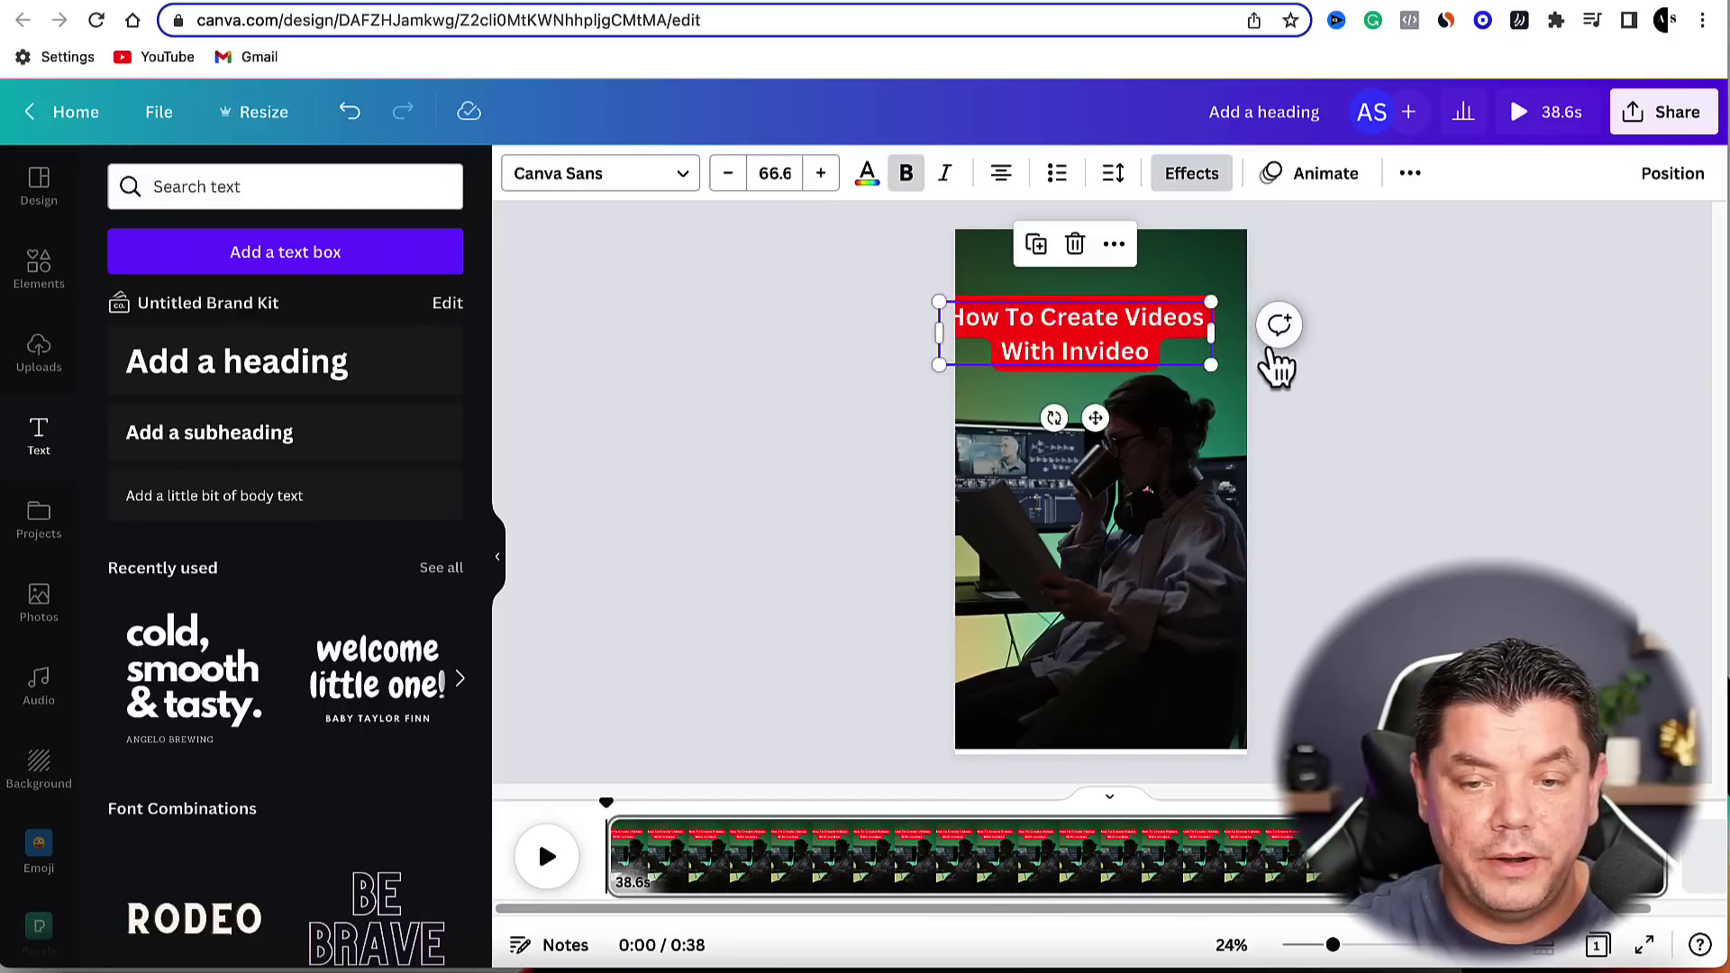
pyautogui.moveTo(1052, 417); pyautogui.dragTo(1067, 420)
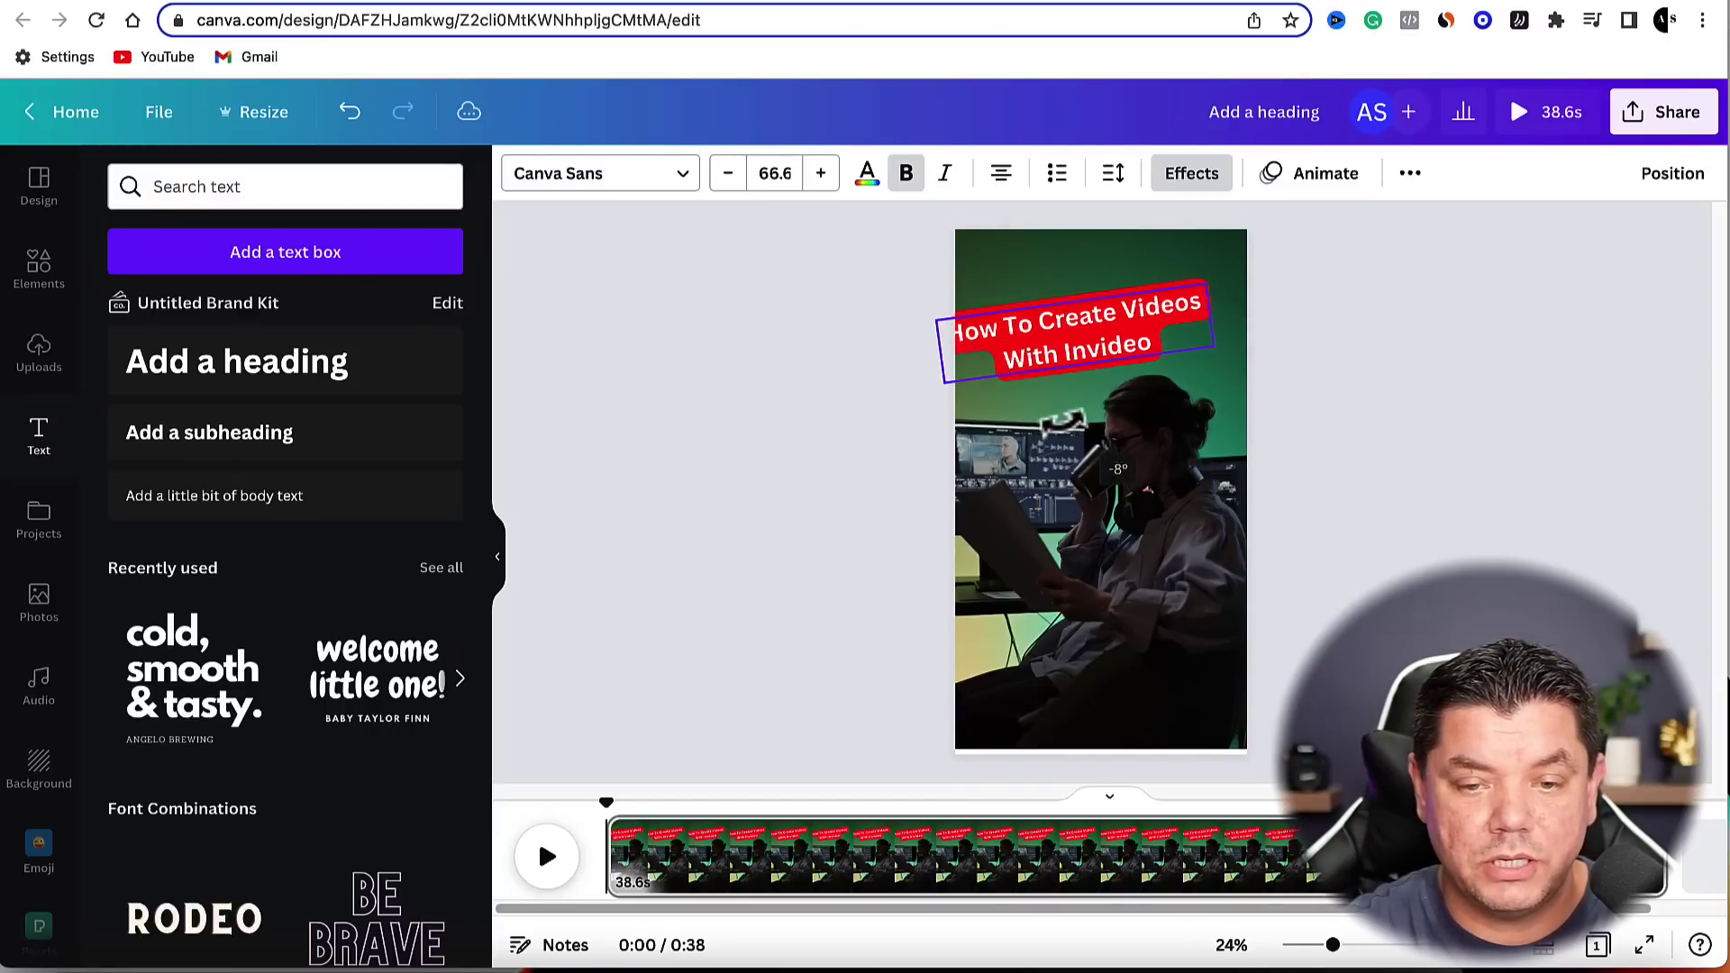
pyautogui.moveTo(1085, 348); pyautogui.dragTo(1103, 317)
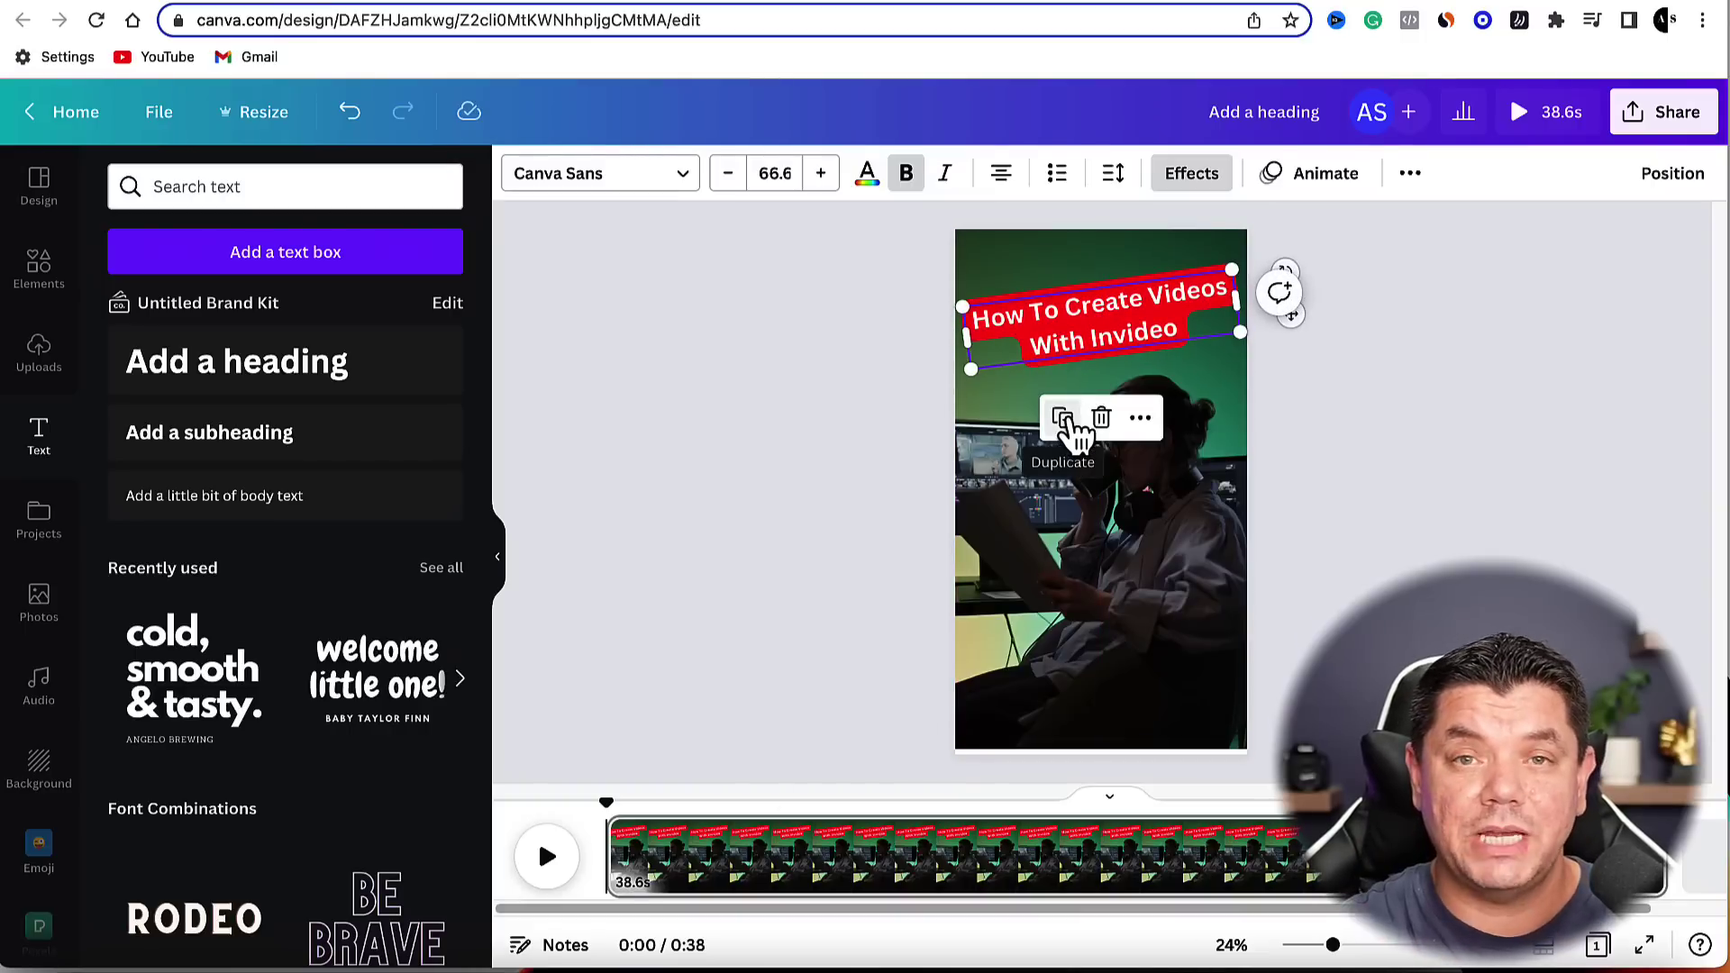
# Play the opening of the video and split the page at about 2.6 s.
pyautogui.click(556, 870)
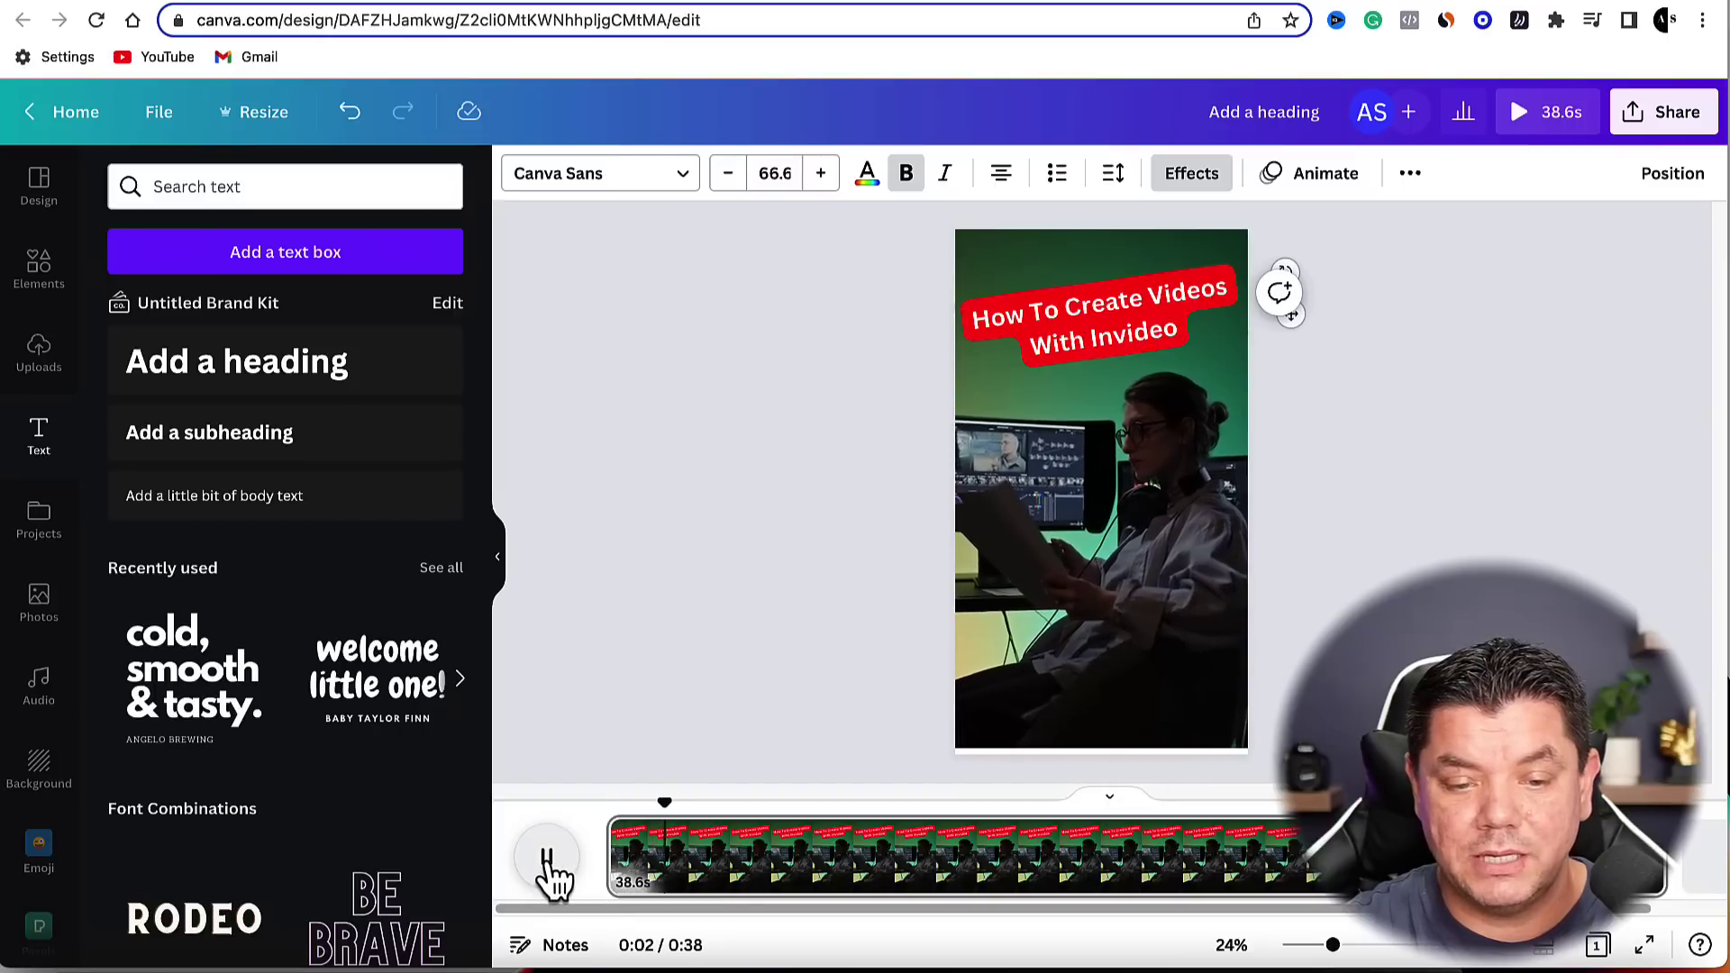
pyautogui.click(551, 870)
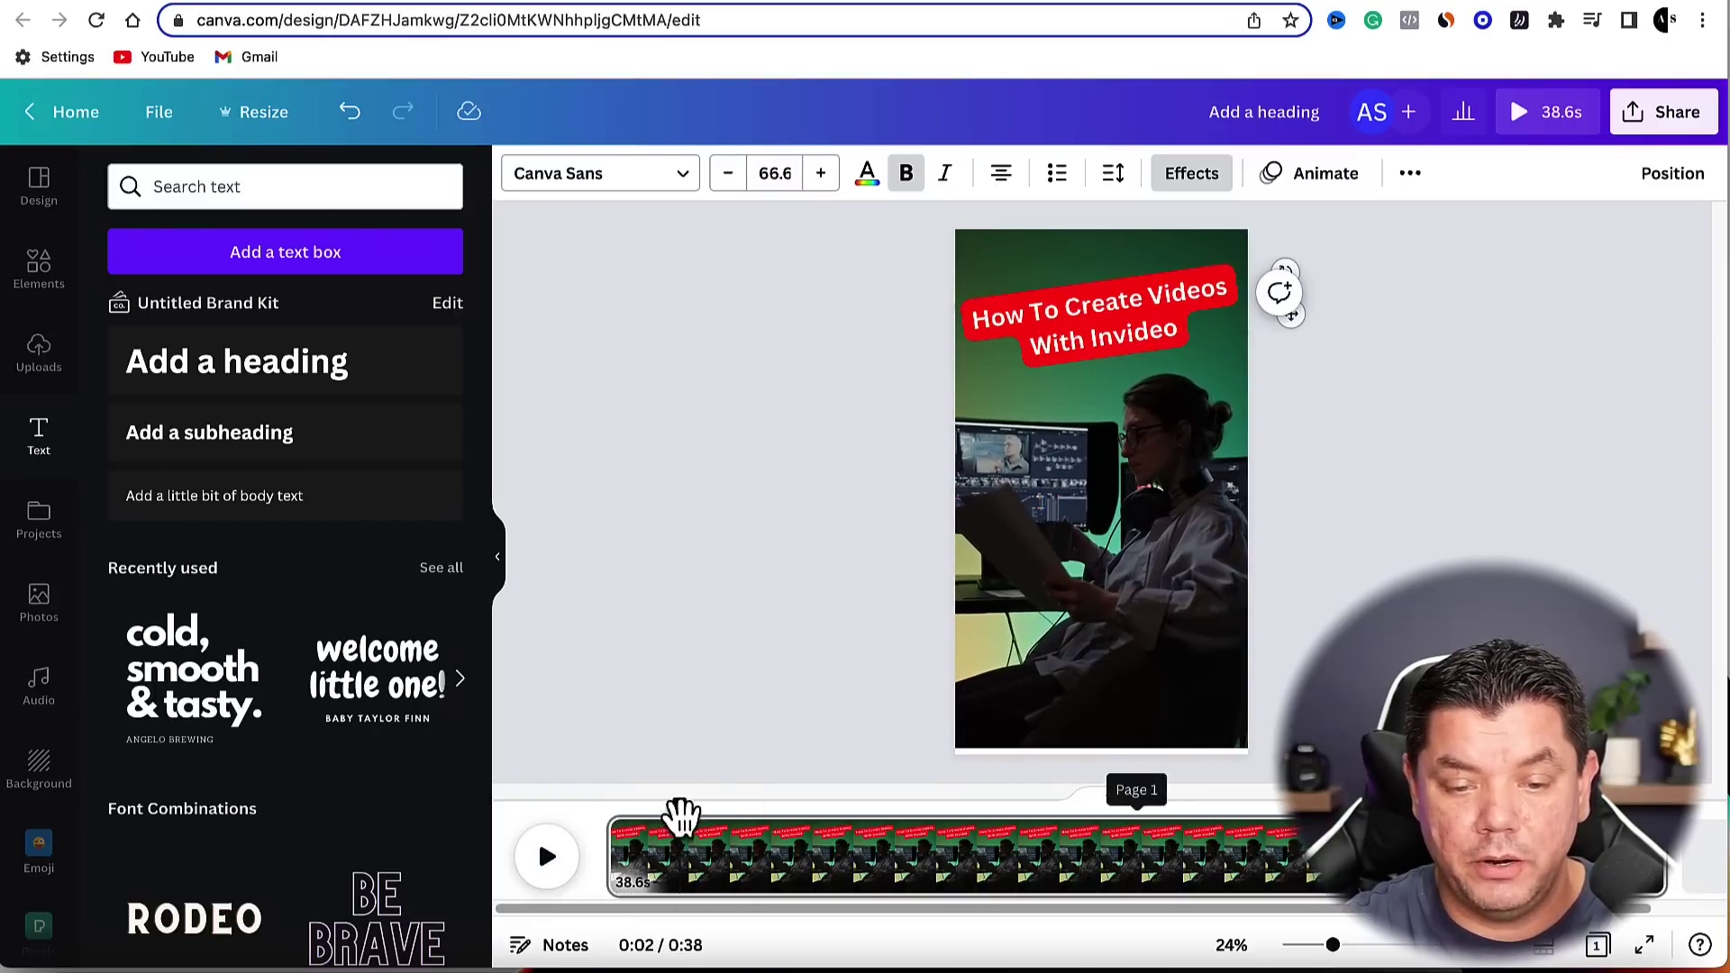
pyautogui.rightClick(686, 866)
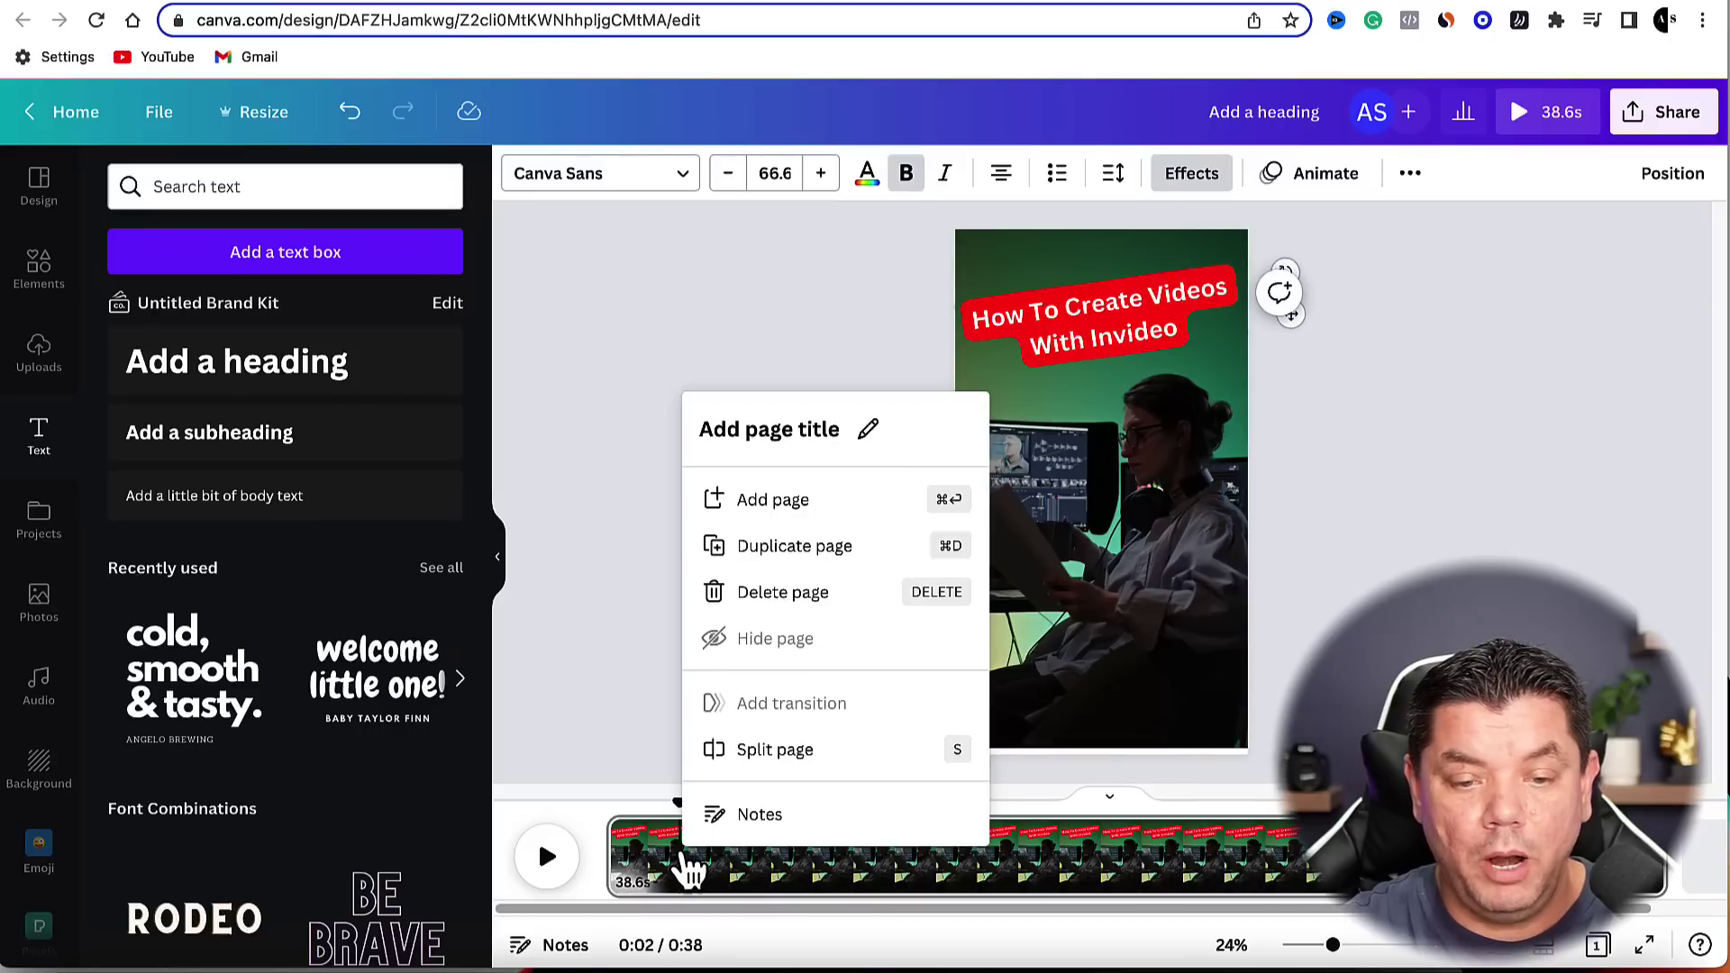
pyautogui.click(791, 770)
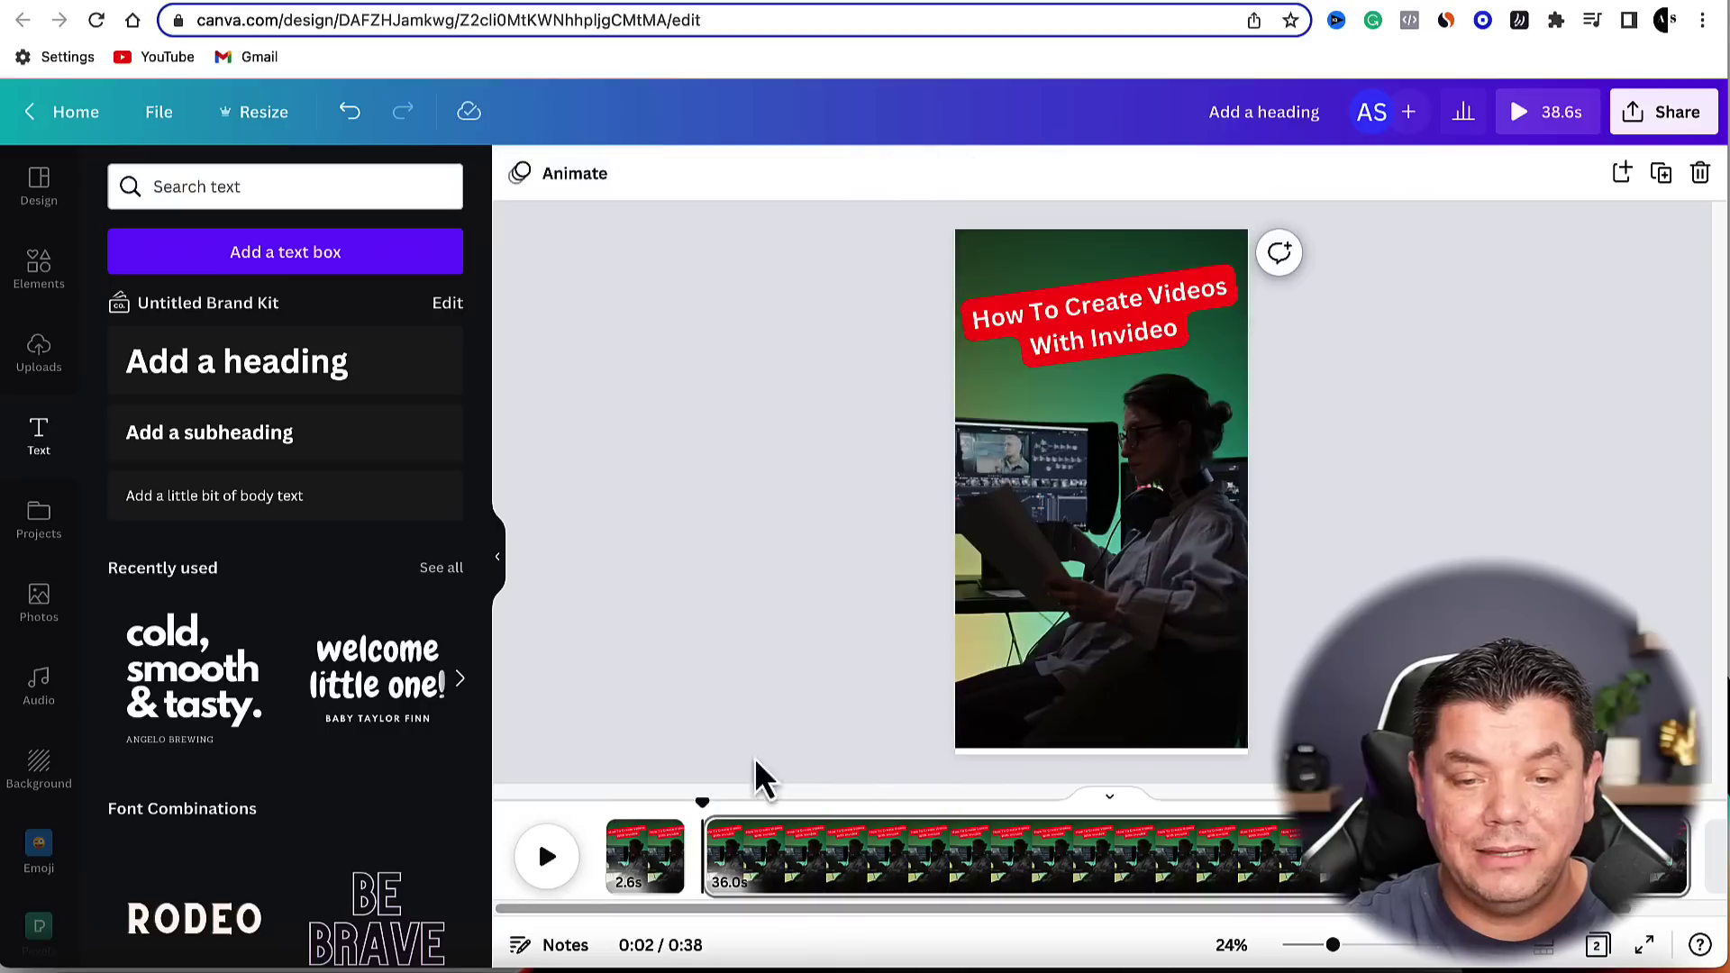
# Split the long second page of the video at about 6.8 s.
pyautogui.moveTo(703, 808); pyautogui.dragTo(814, 760)
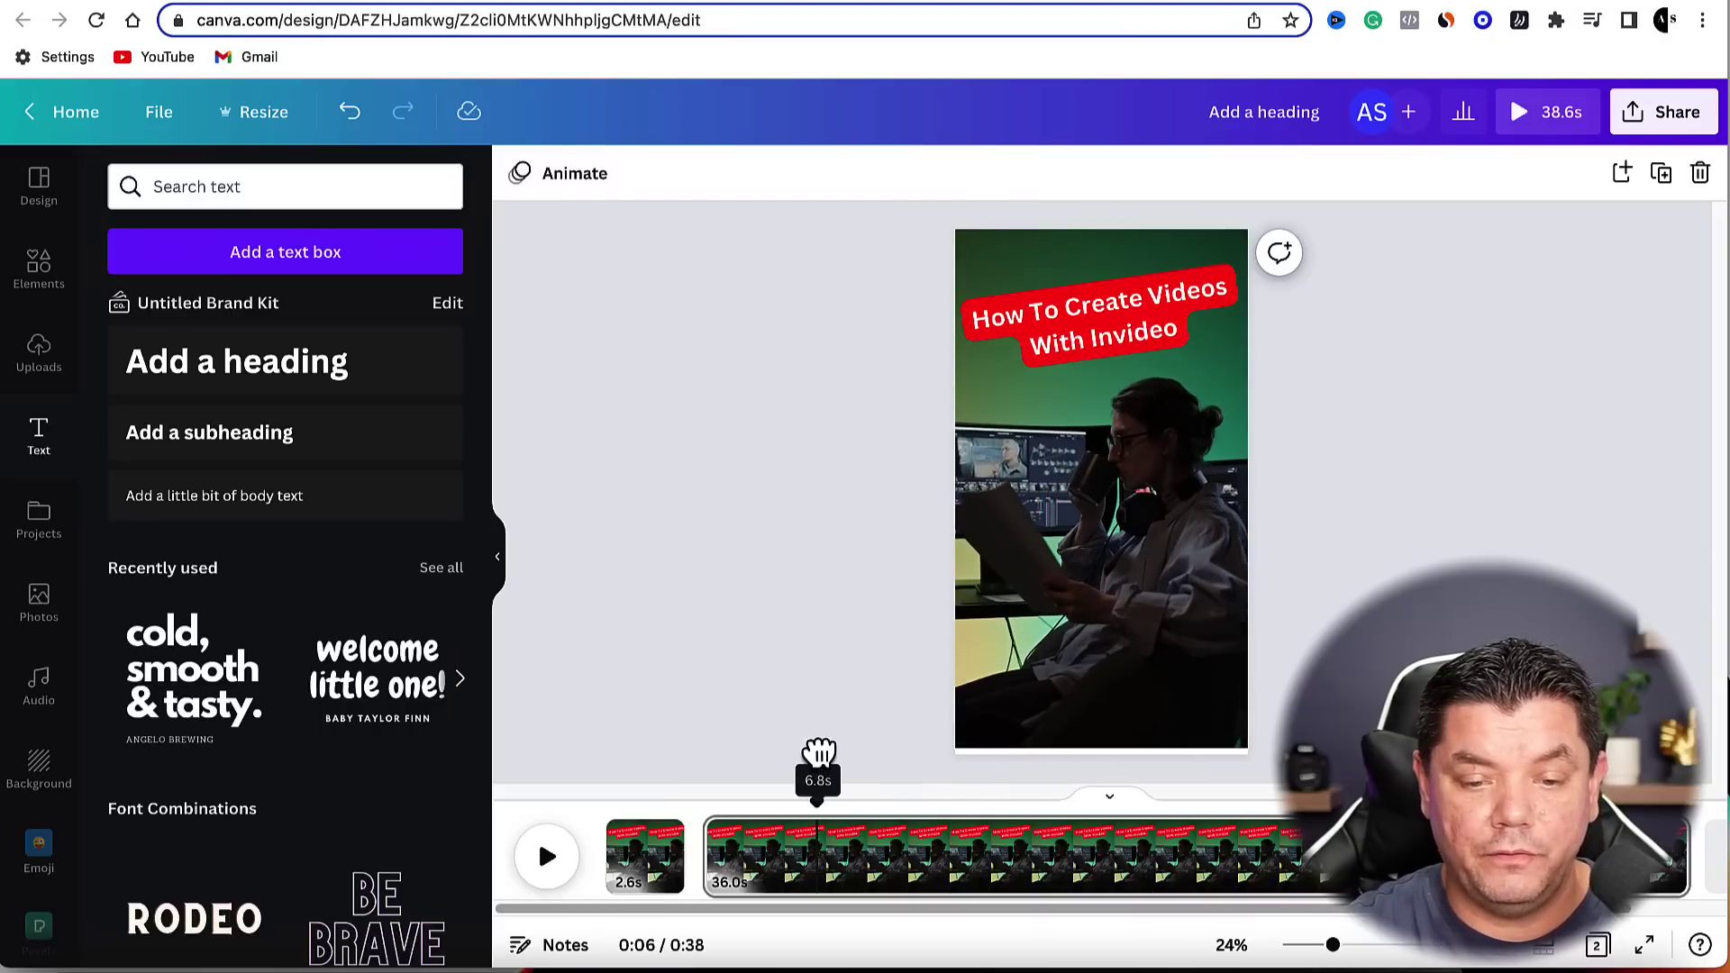
pyautogui.rightClick(824, 863)
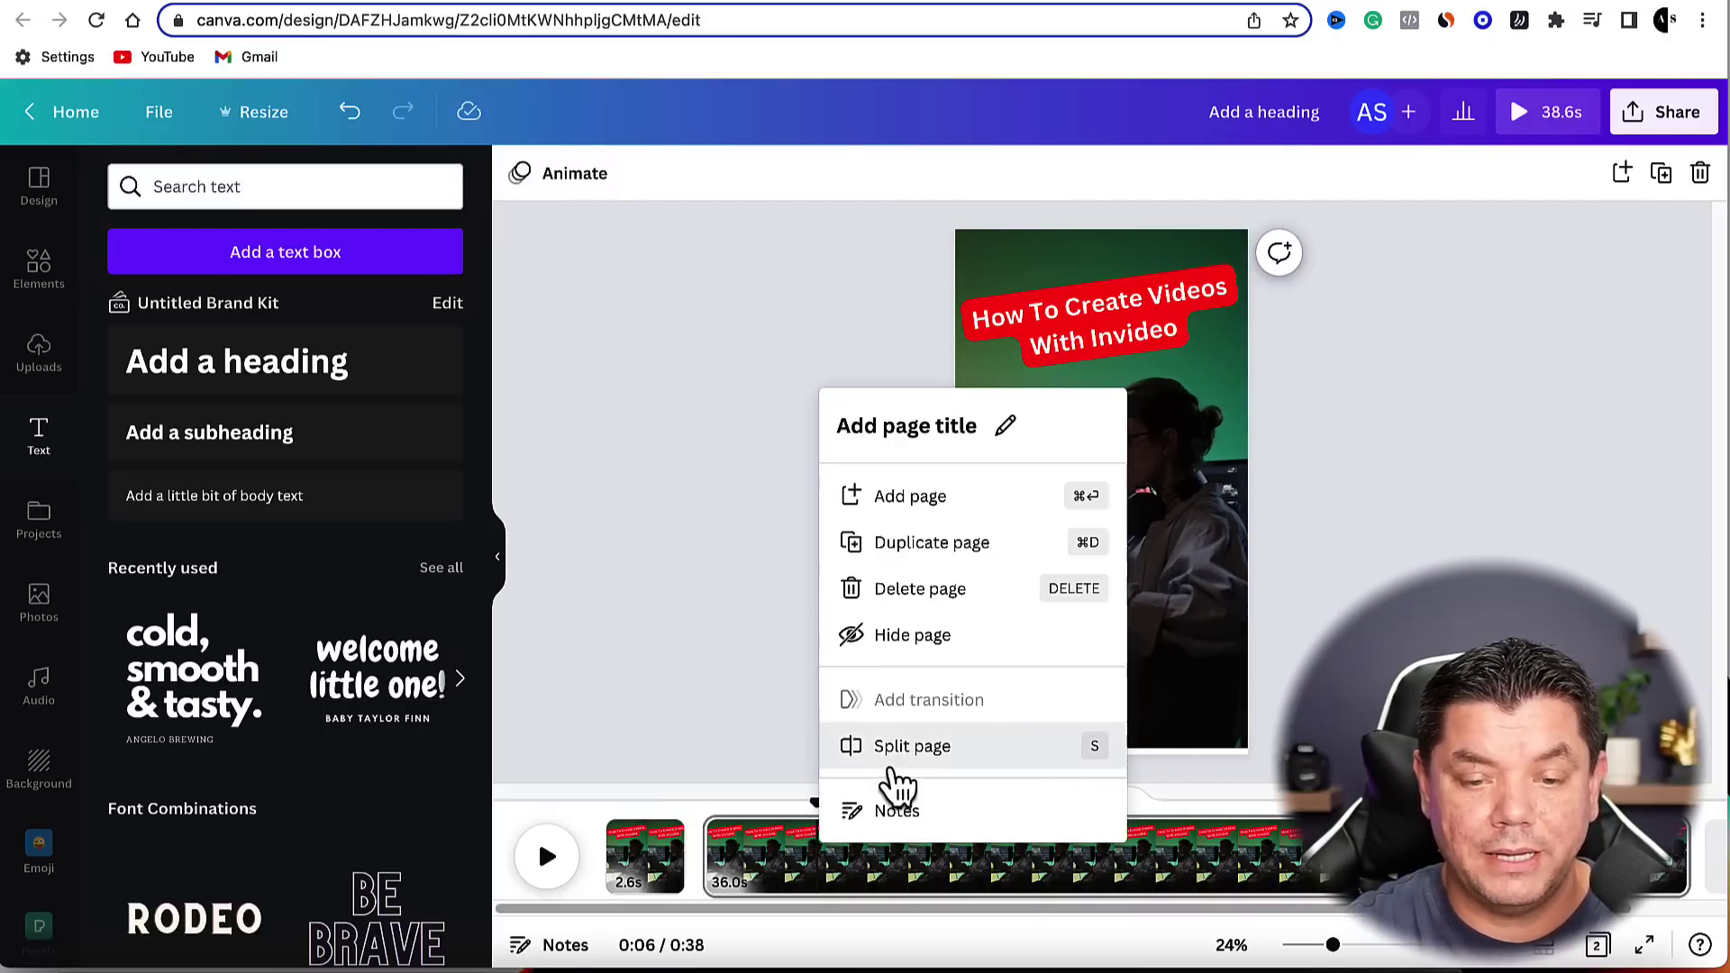
pyautogui.click(906, 746)
# Delete the background clip of the woman at the monitors from the short second page, keeping its red heading.
pyautogui.click(773, 891)
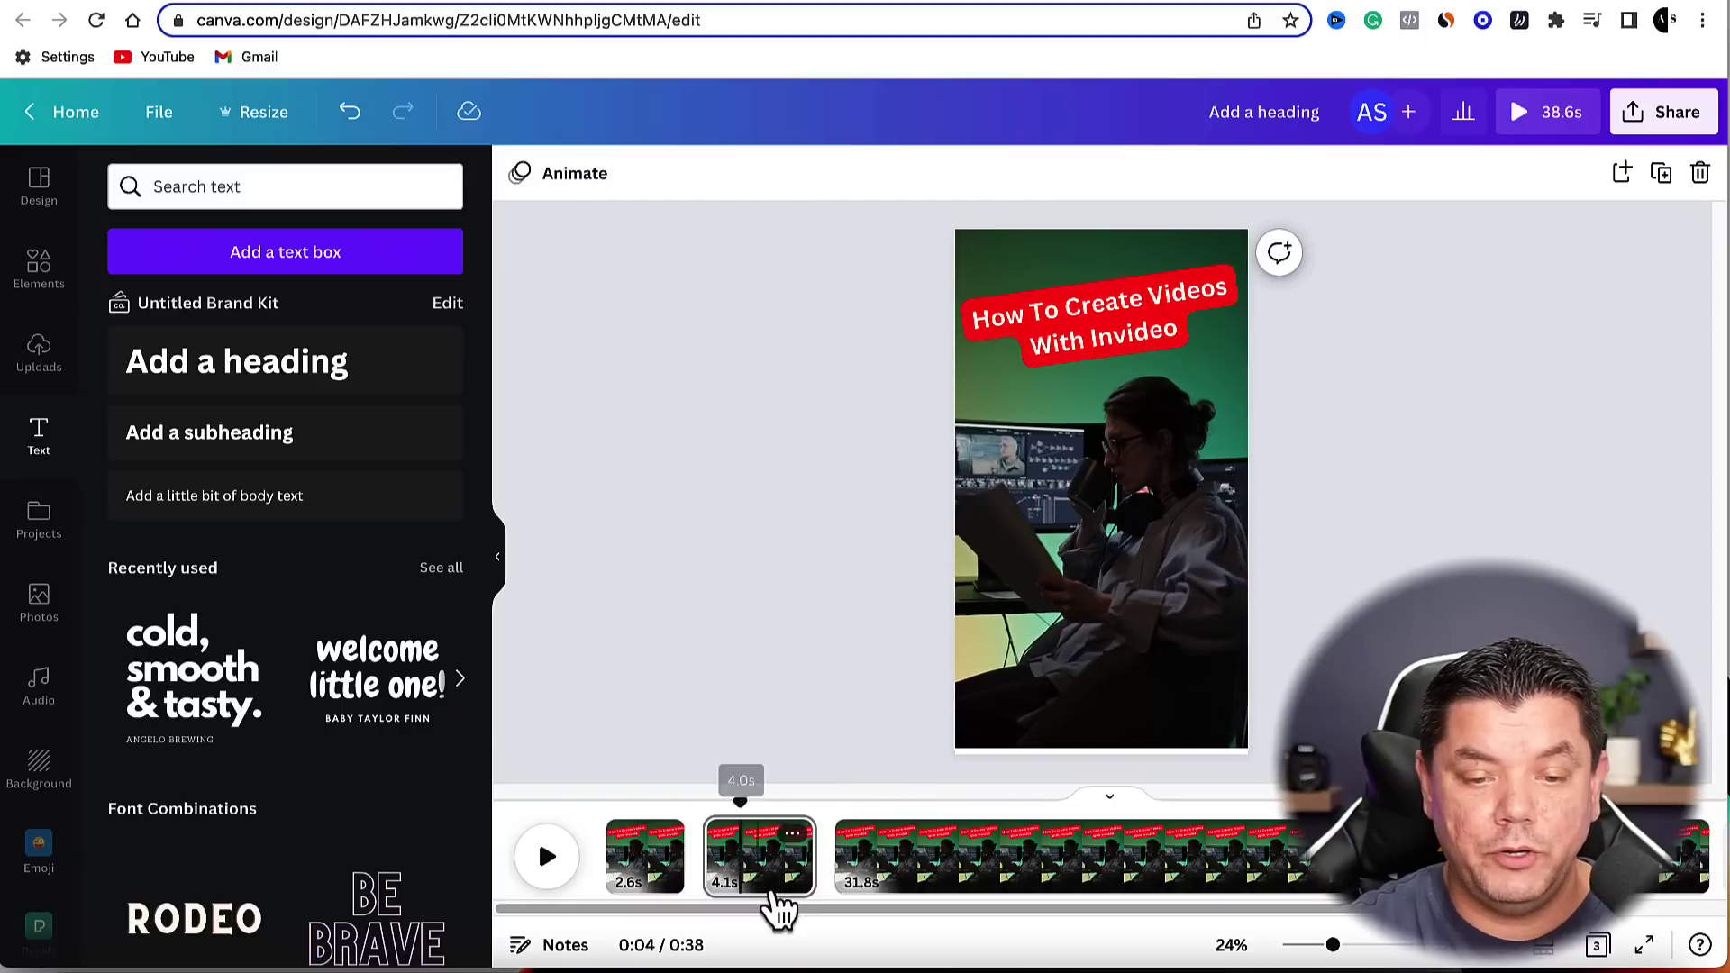
pyautogui.click(1126, 525)
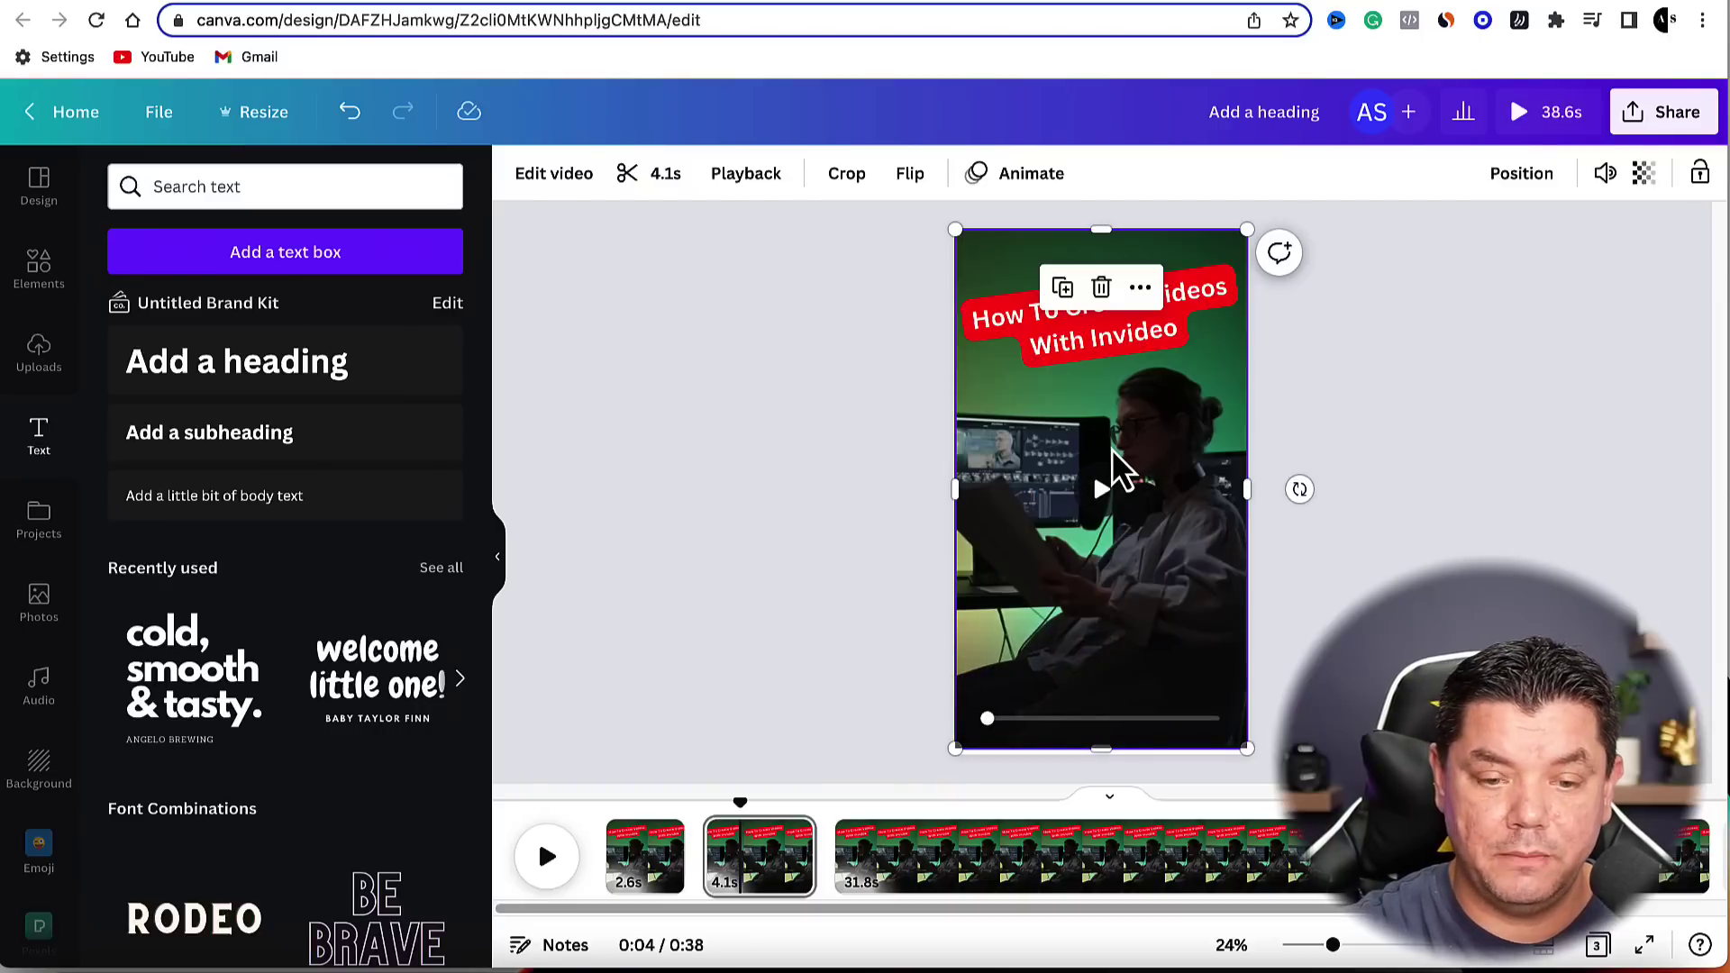
pyautogui.press('Delete')
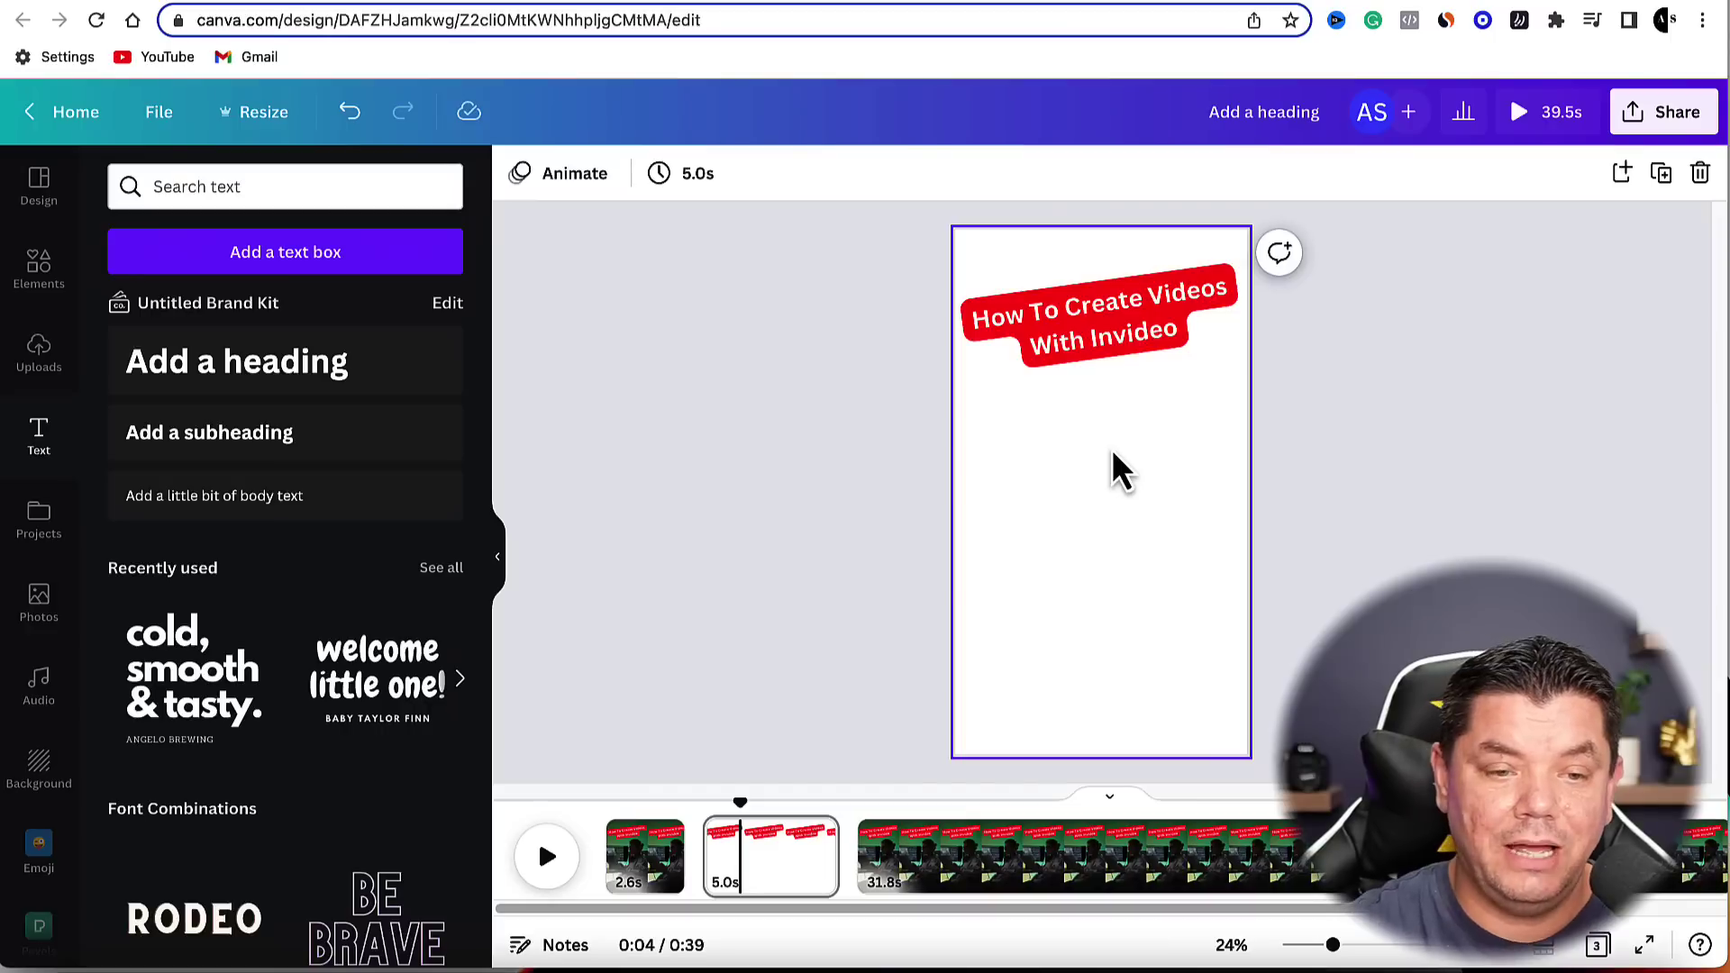
# Add the 11.0 s camera clip from the video editing results to the second page, enlarge it to fill the page and trim it to 4.8 s.
pyautogui.click(45, 274)
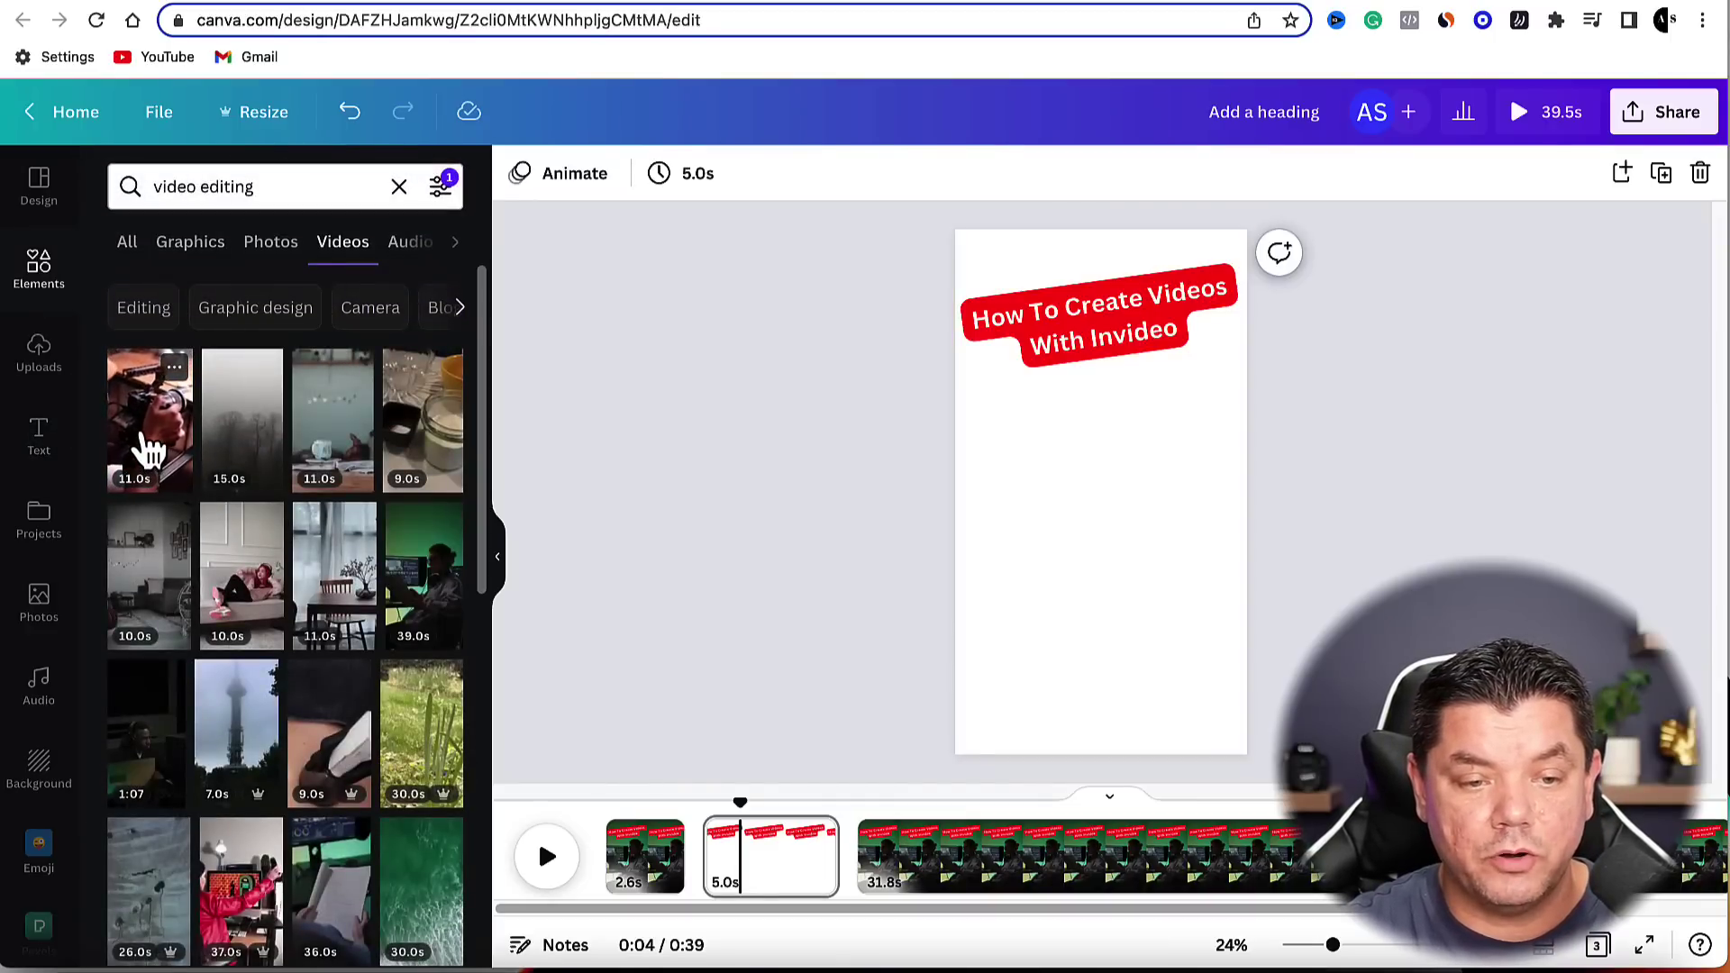
pyautogui.moveTo(142, 450); pyautogui.dragTo(1051, 390)
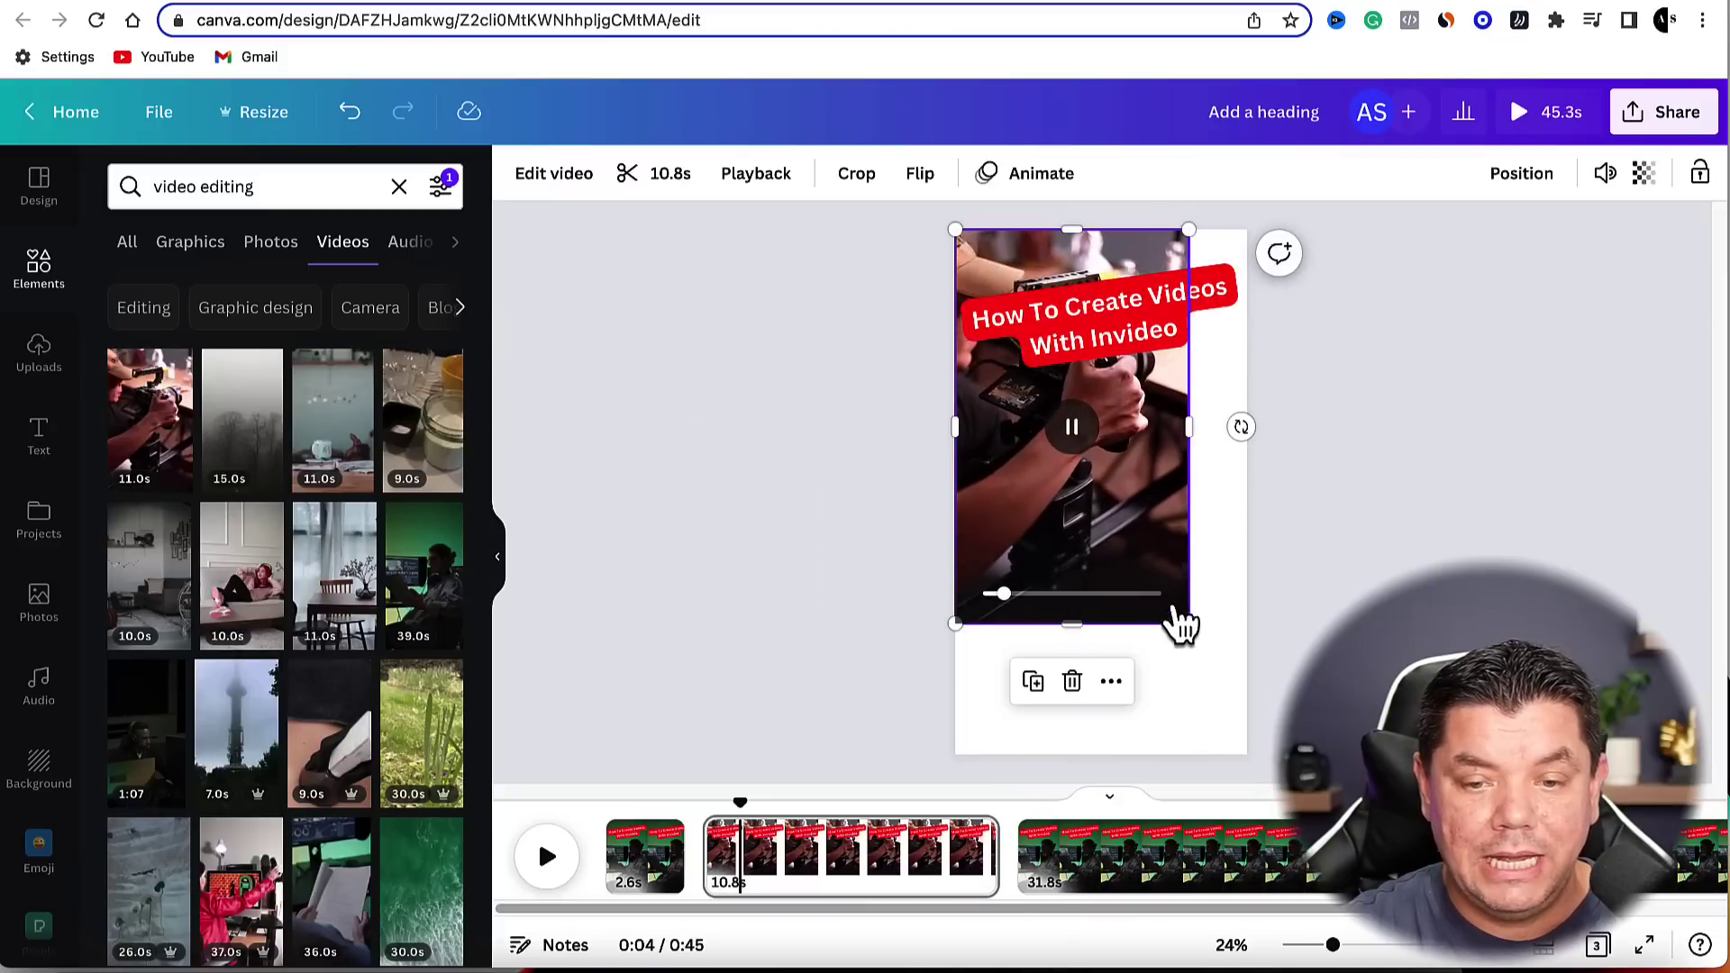
pyautogui.moveTo(1189, 623); pyautogui.dragTo(1265, 757)
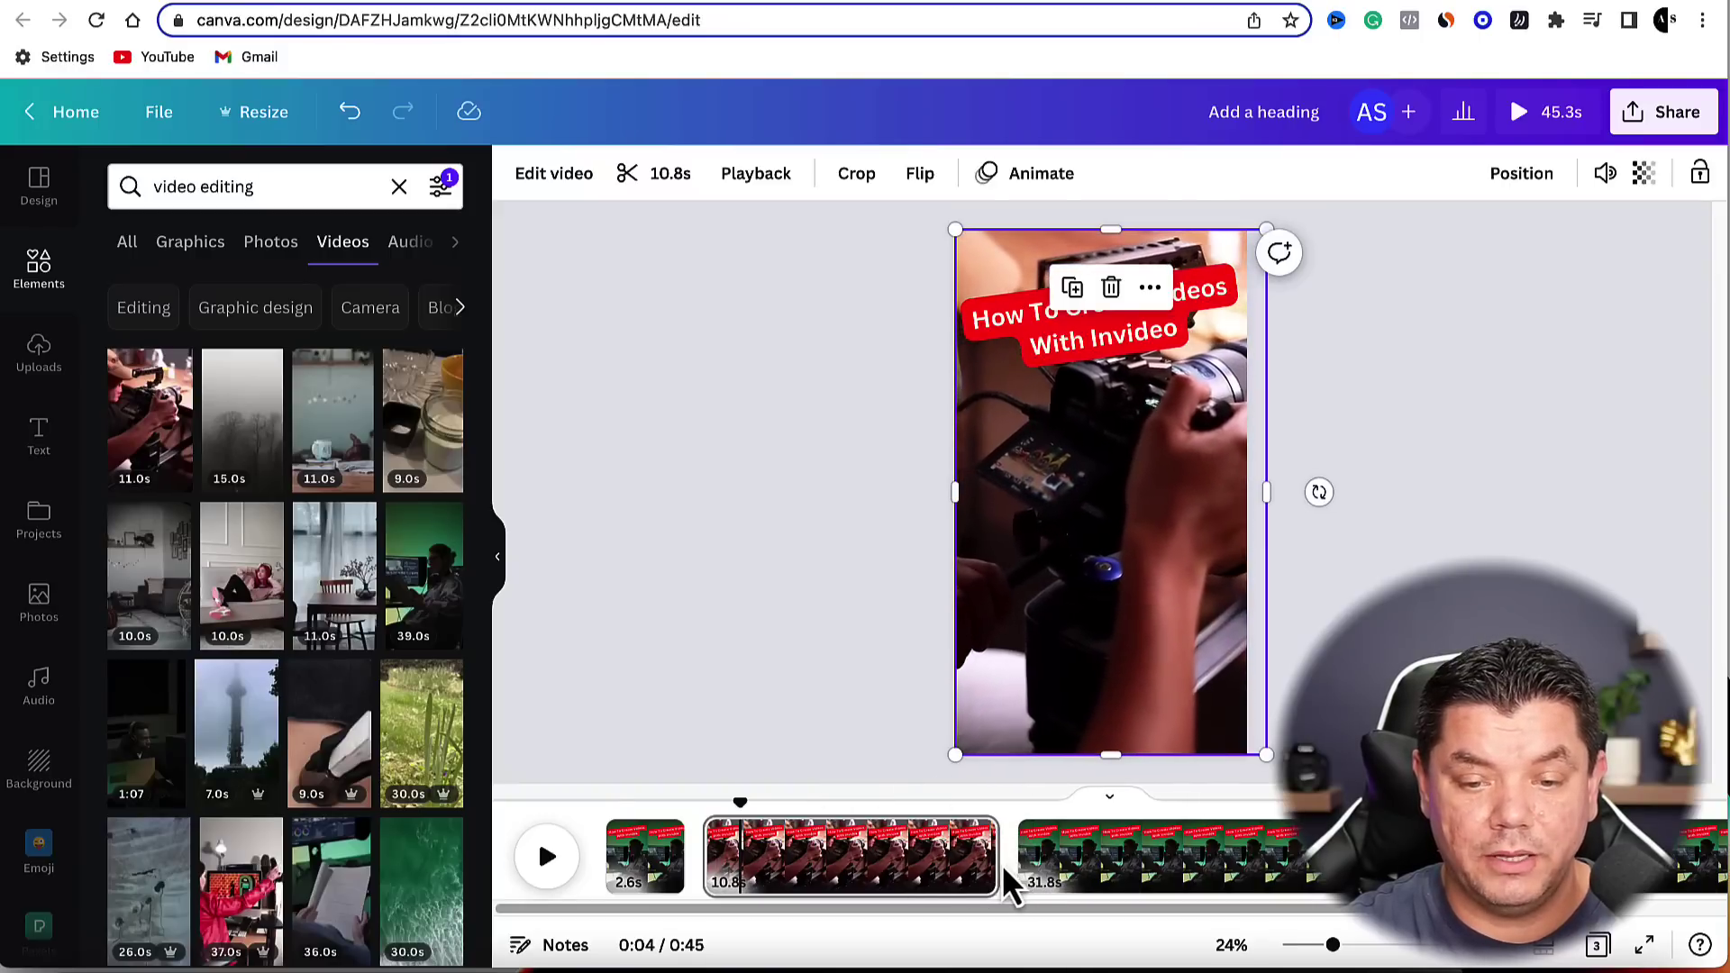
pyautogui.moveTo(997, 865); pyautogui.dragTo(834, 857)
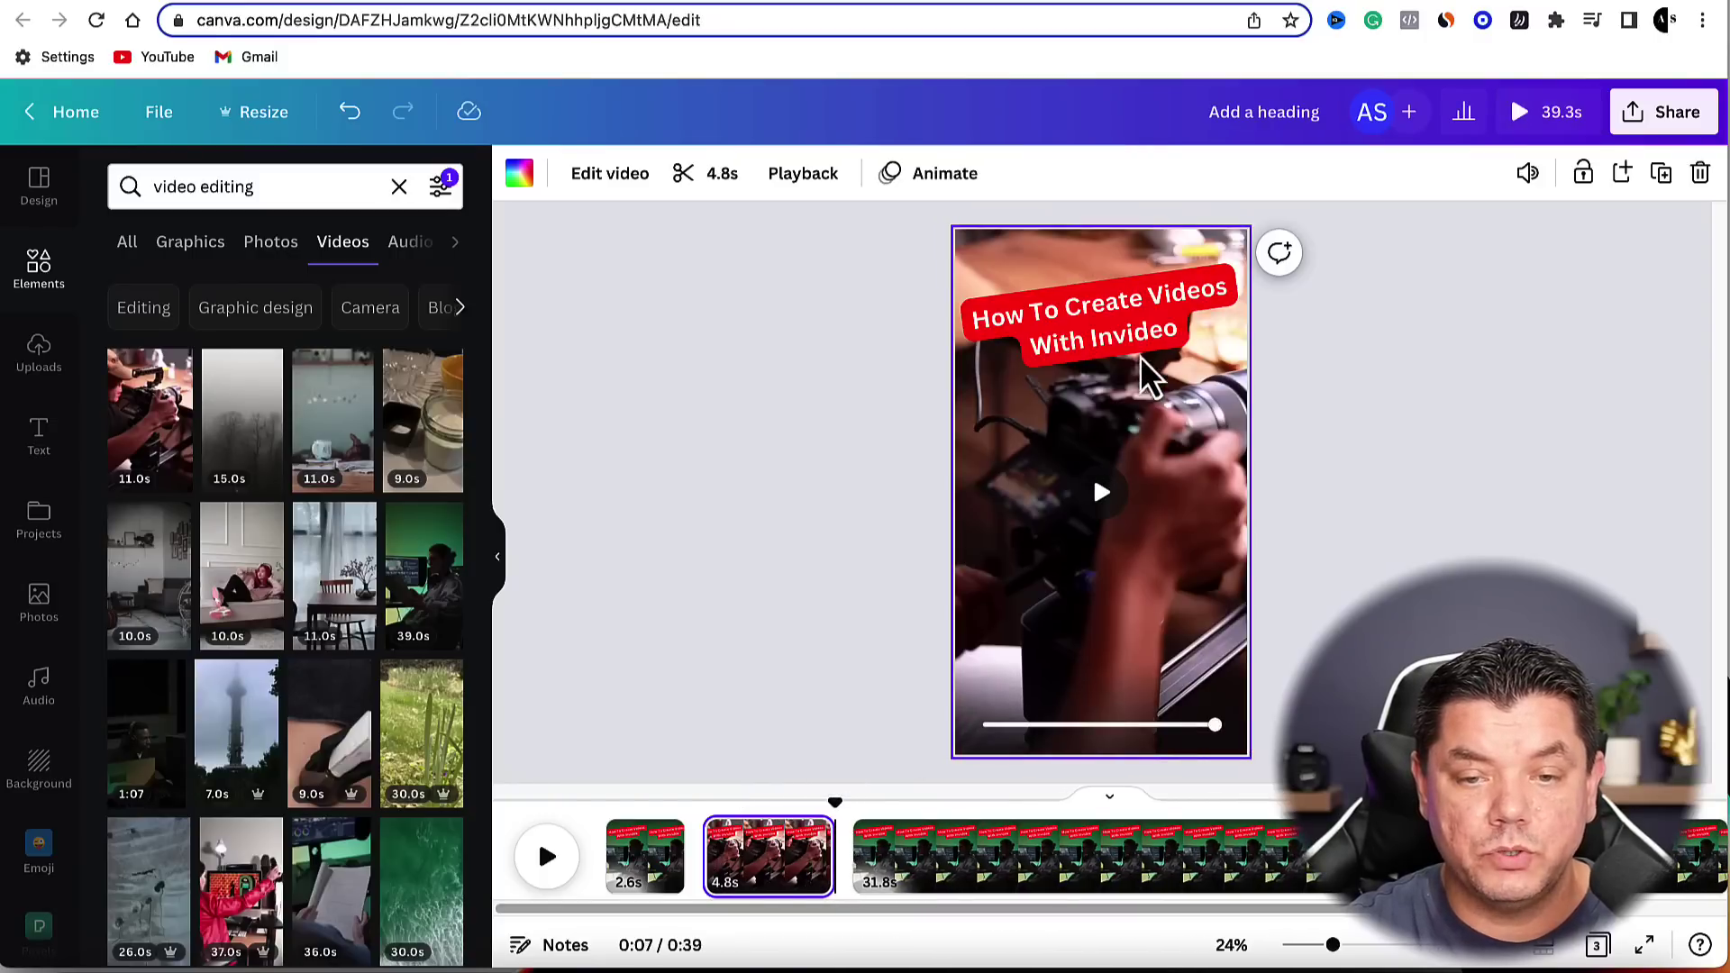
# Switch to the finished seven-page Invideo design and review its pages up to the Unlimited plan page.
pyautogui.click(1421, 5)
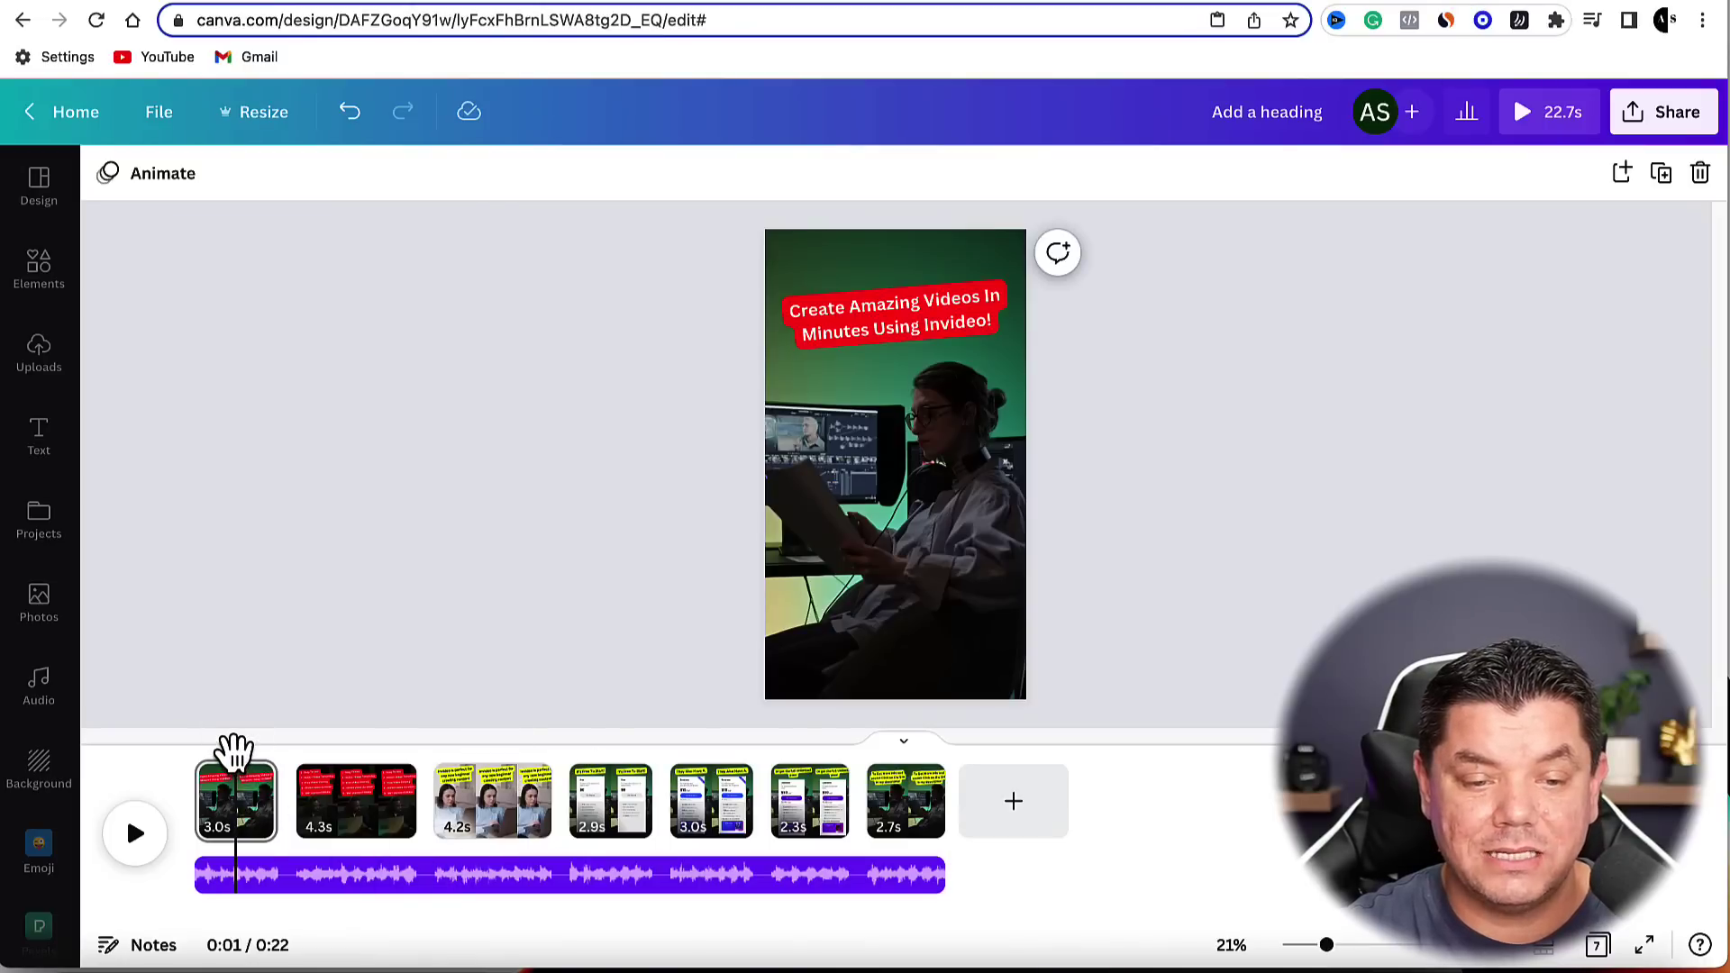
pyautogui.moveTo(234, 748); pyautogui.dragTo(335, 748)
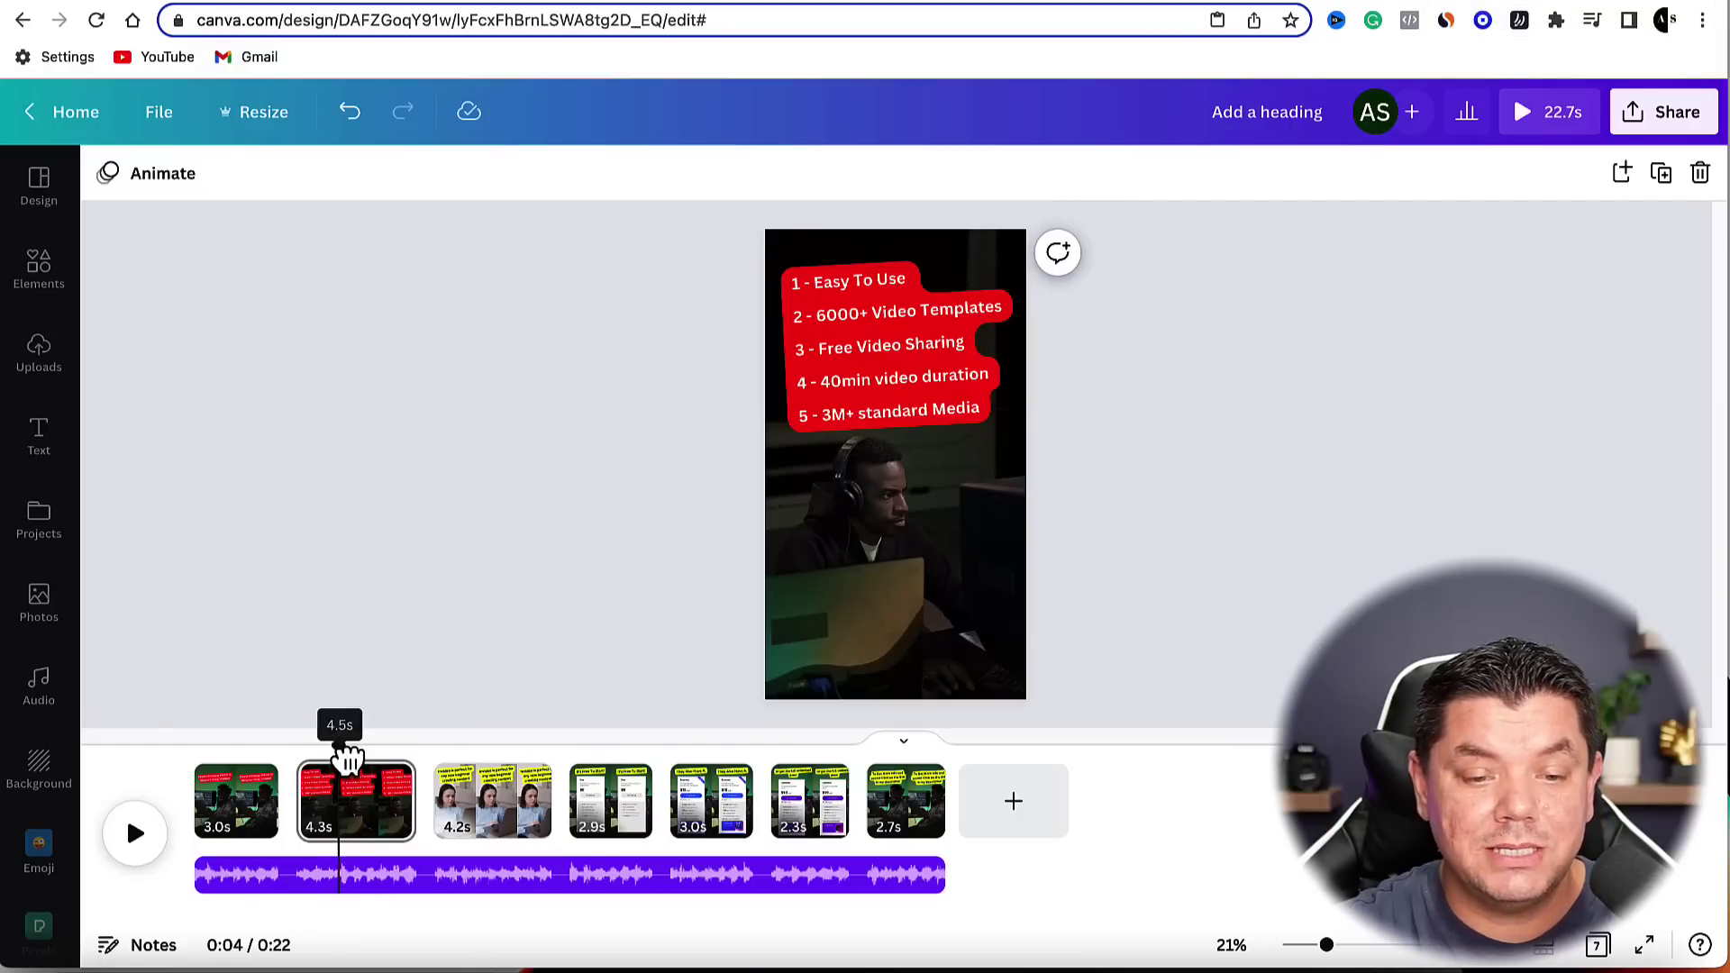
pyautogui.moveTo(340, 752); pyautogui.dragTo(788, 743)
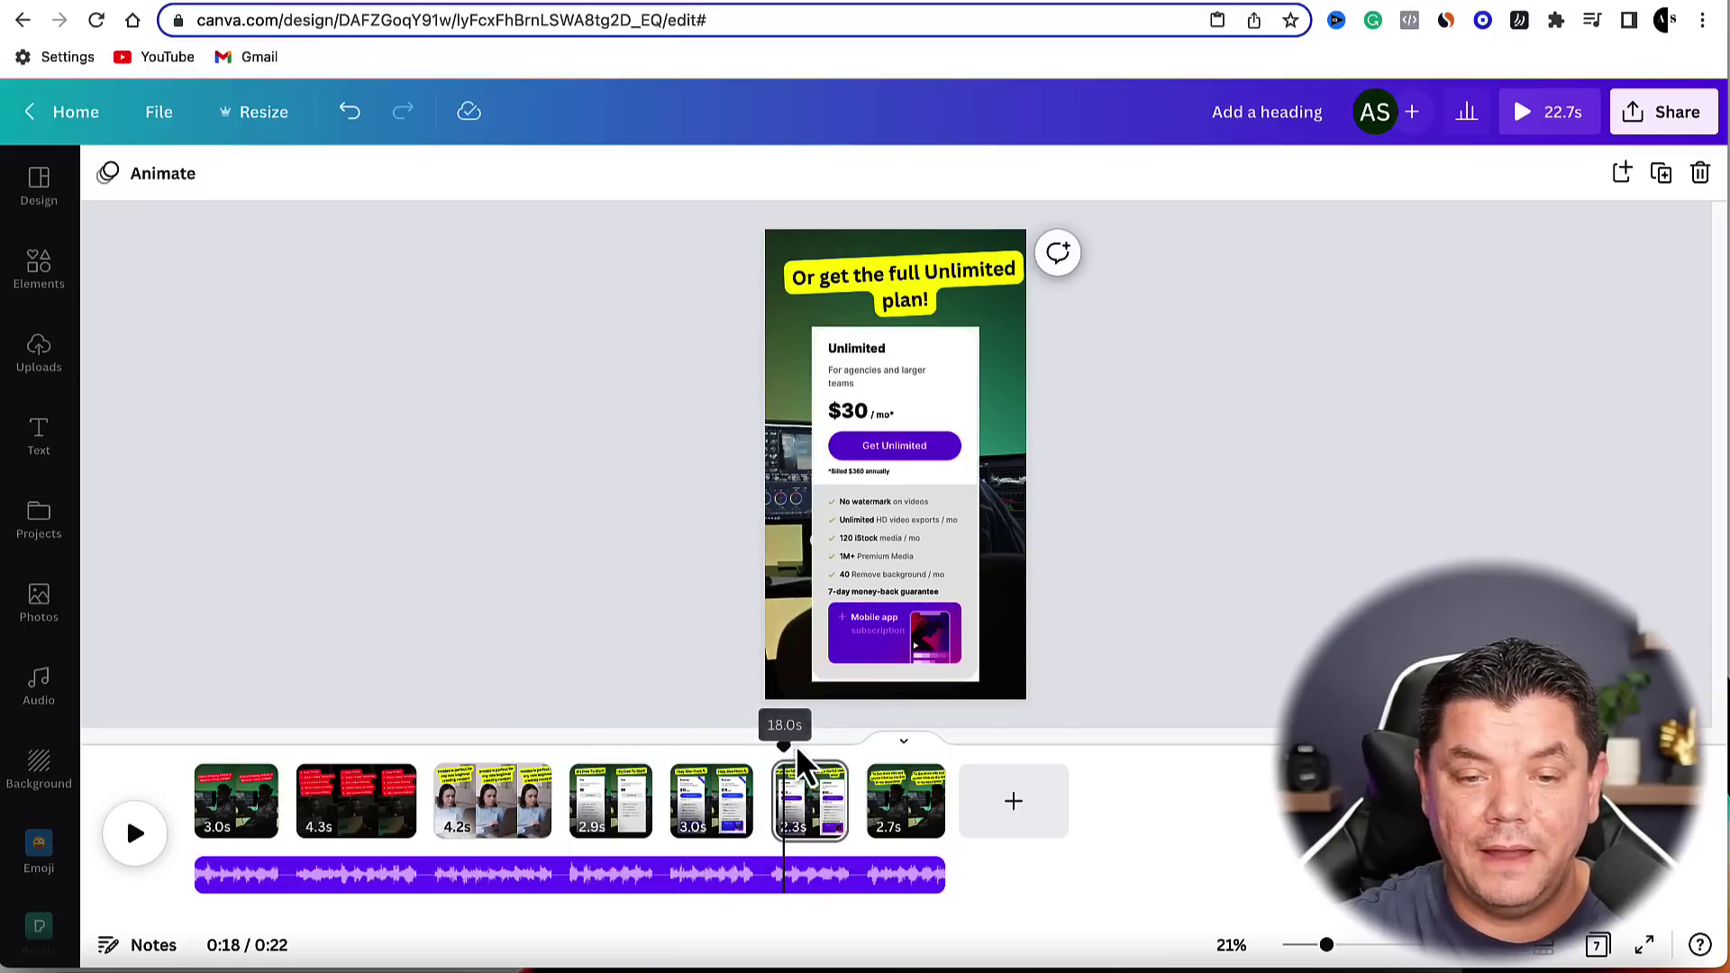
pyautogui.click(873, 440)
pyautogui.moveTo(867, 464)
pyautogui.mouseDown()
pyautogui.moveTo(896, 451)
pyautogui.moveTo(882, 459)
pyautogui.mouseUp()
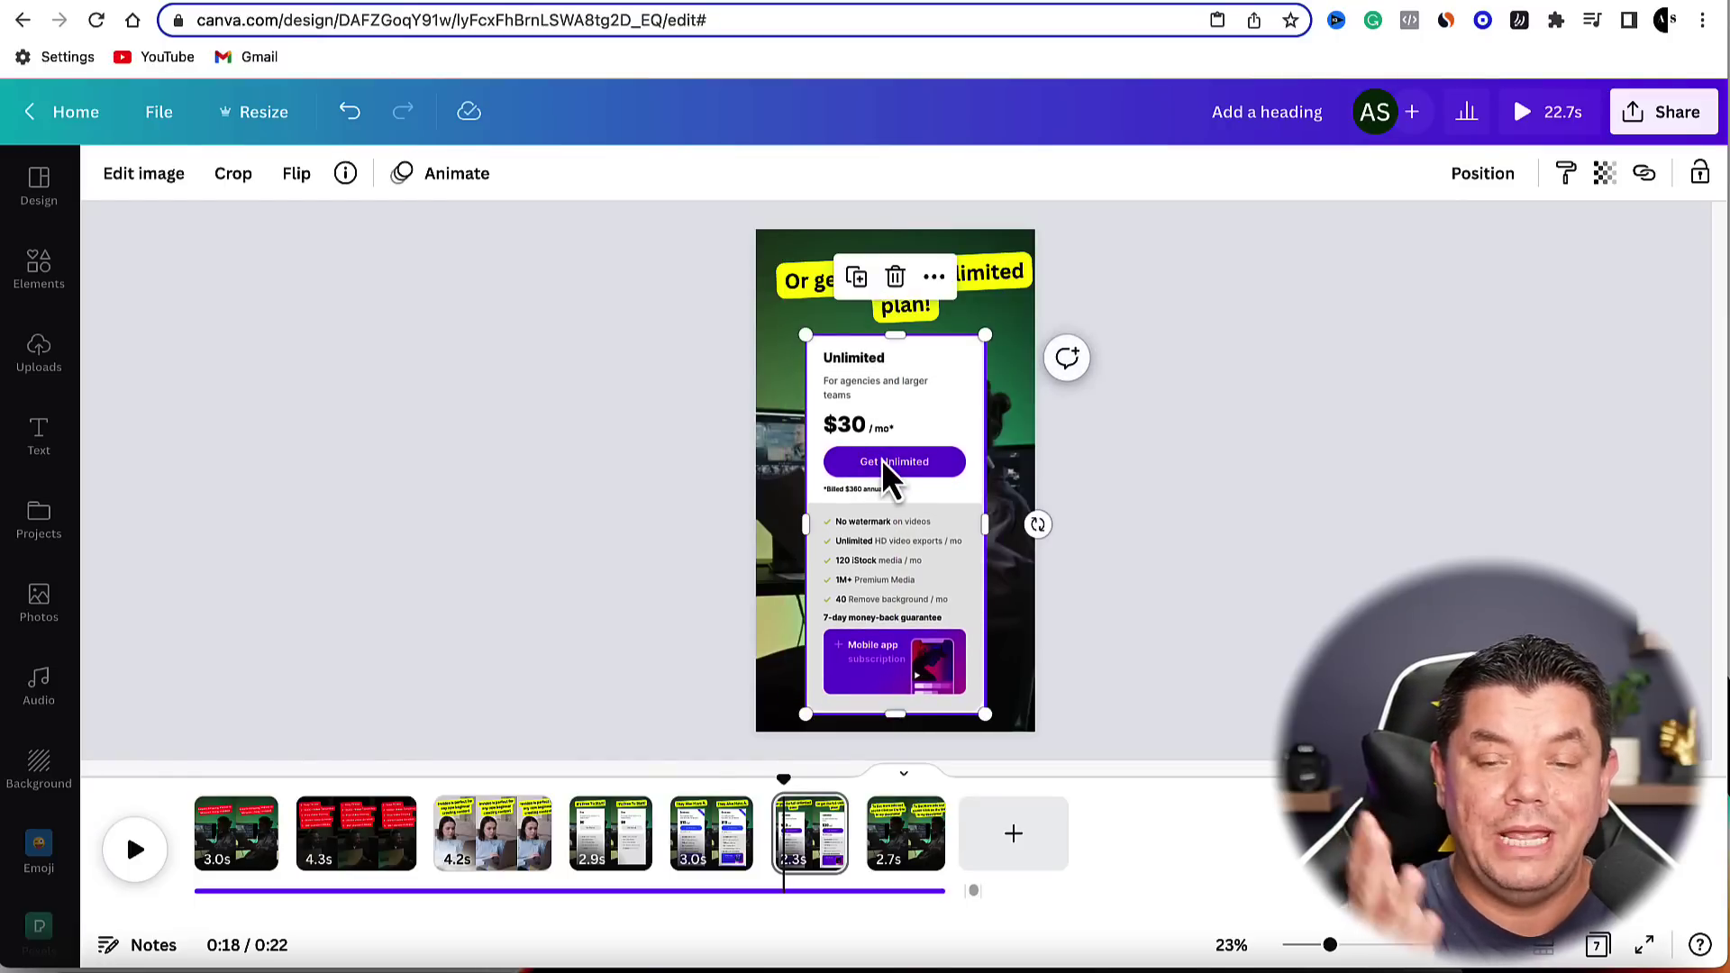
pyautogui.moveTo(789, 782)
pyautogui.mouseDown()
pyautogui.moveTo(624, 791)
pyautogui.moveTo(806, 777)
pyautogui.mouseUp()
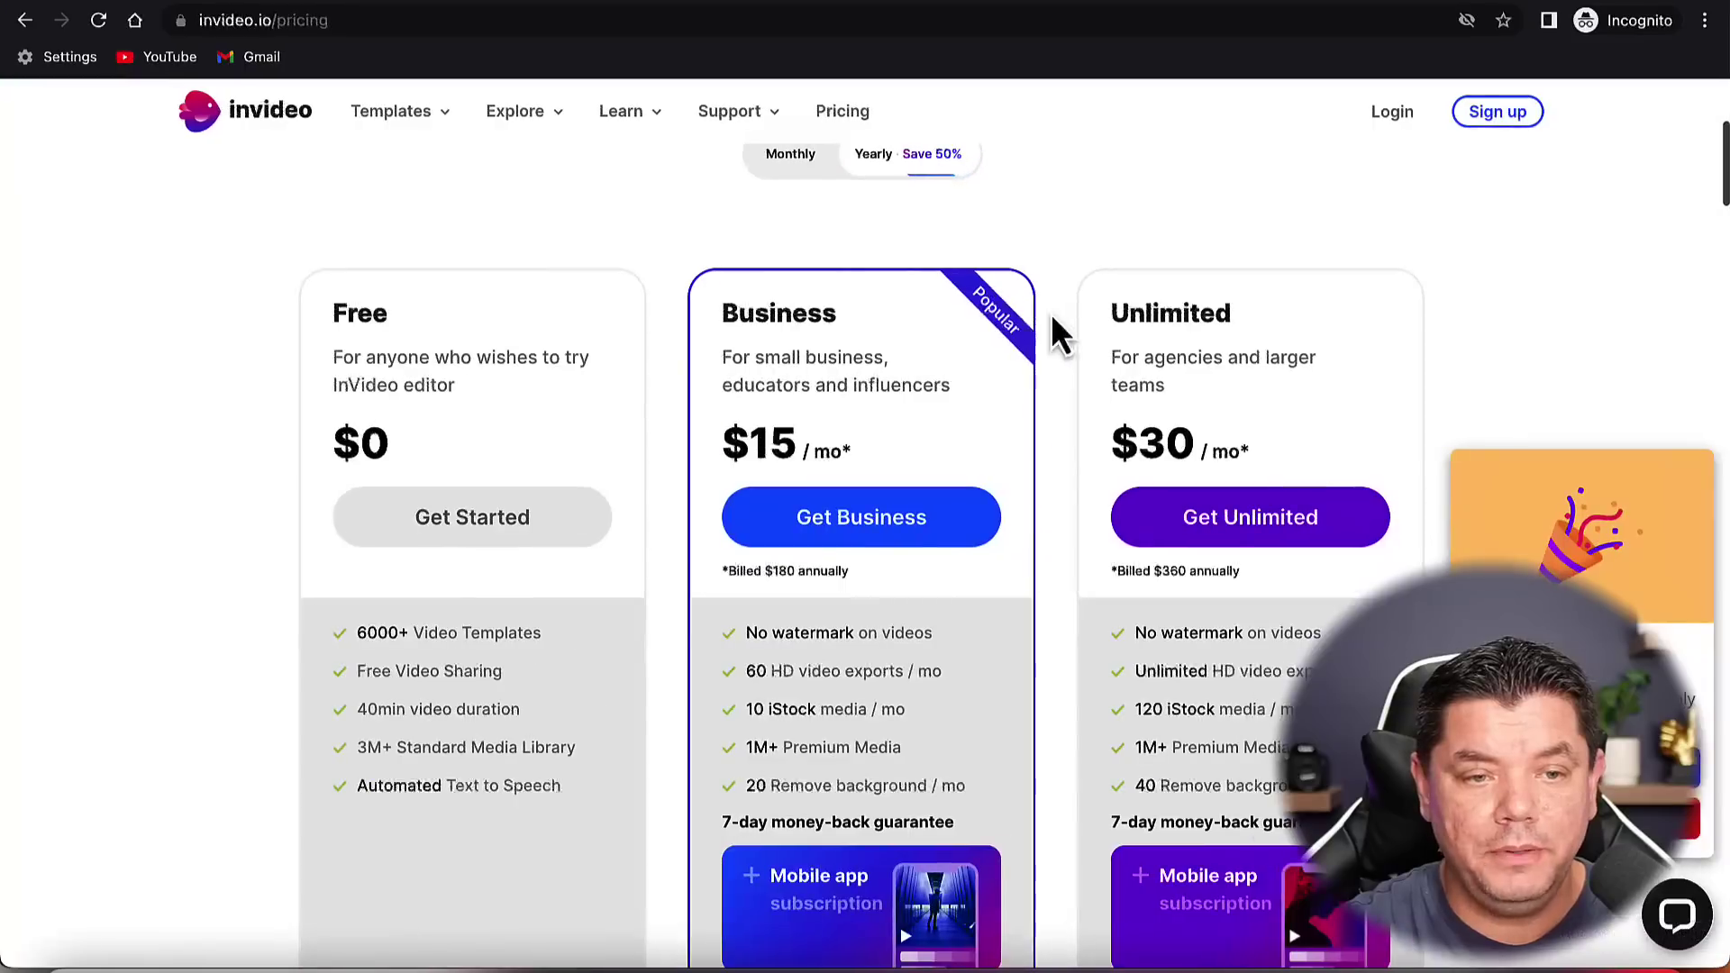
# Capture a screenshot of the Business plan card on InVideo's pricing page and place it over the finished design's Unlimited plan page.
pyautogui.scroll(-1, 1120, 394)
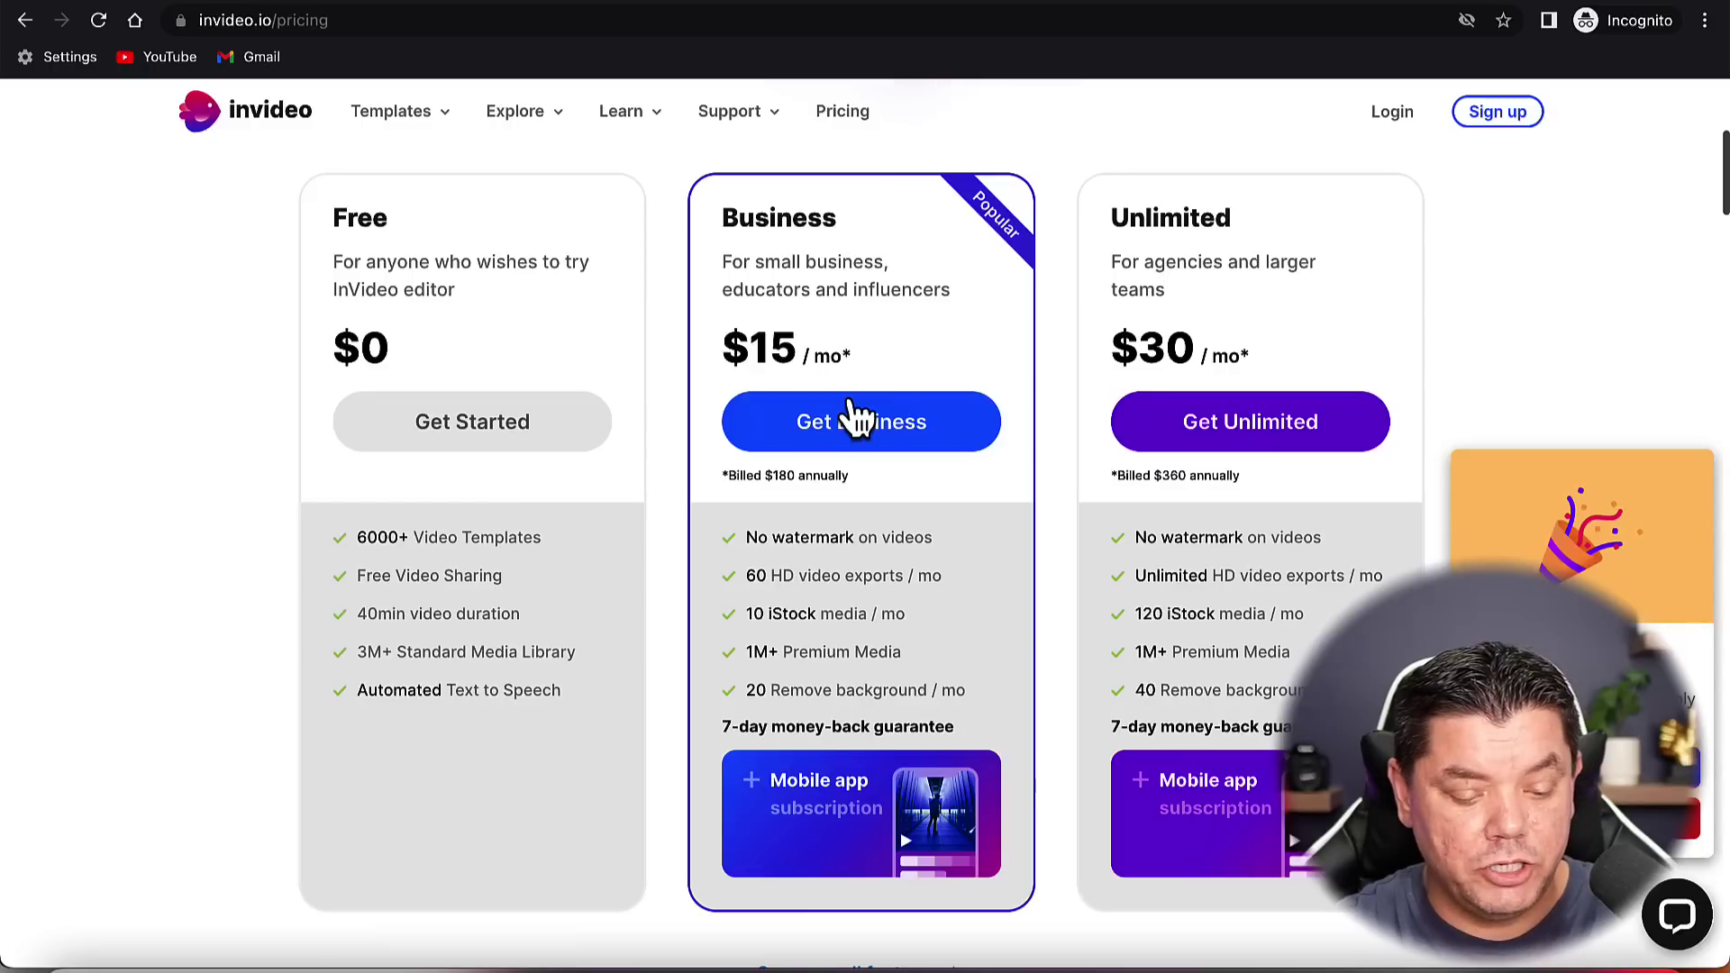
pyautogui.press('super+shift+4')
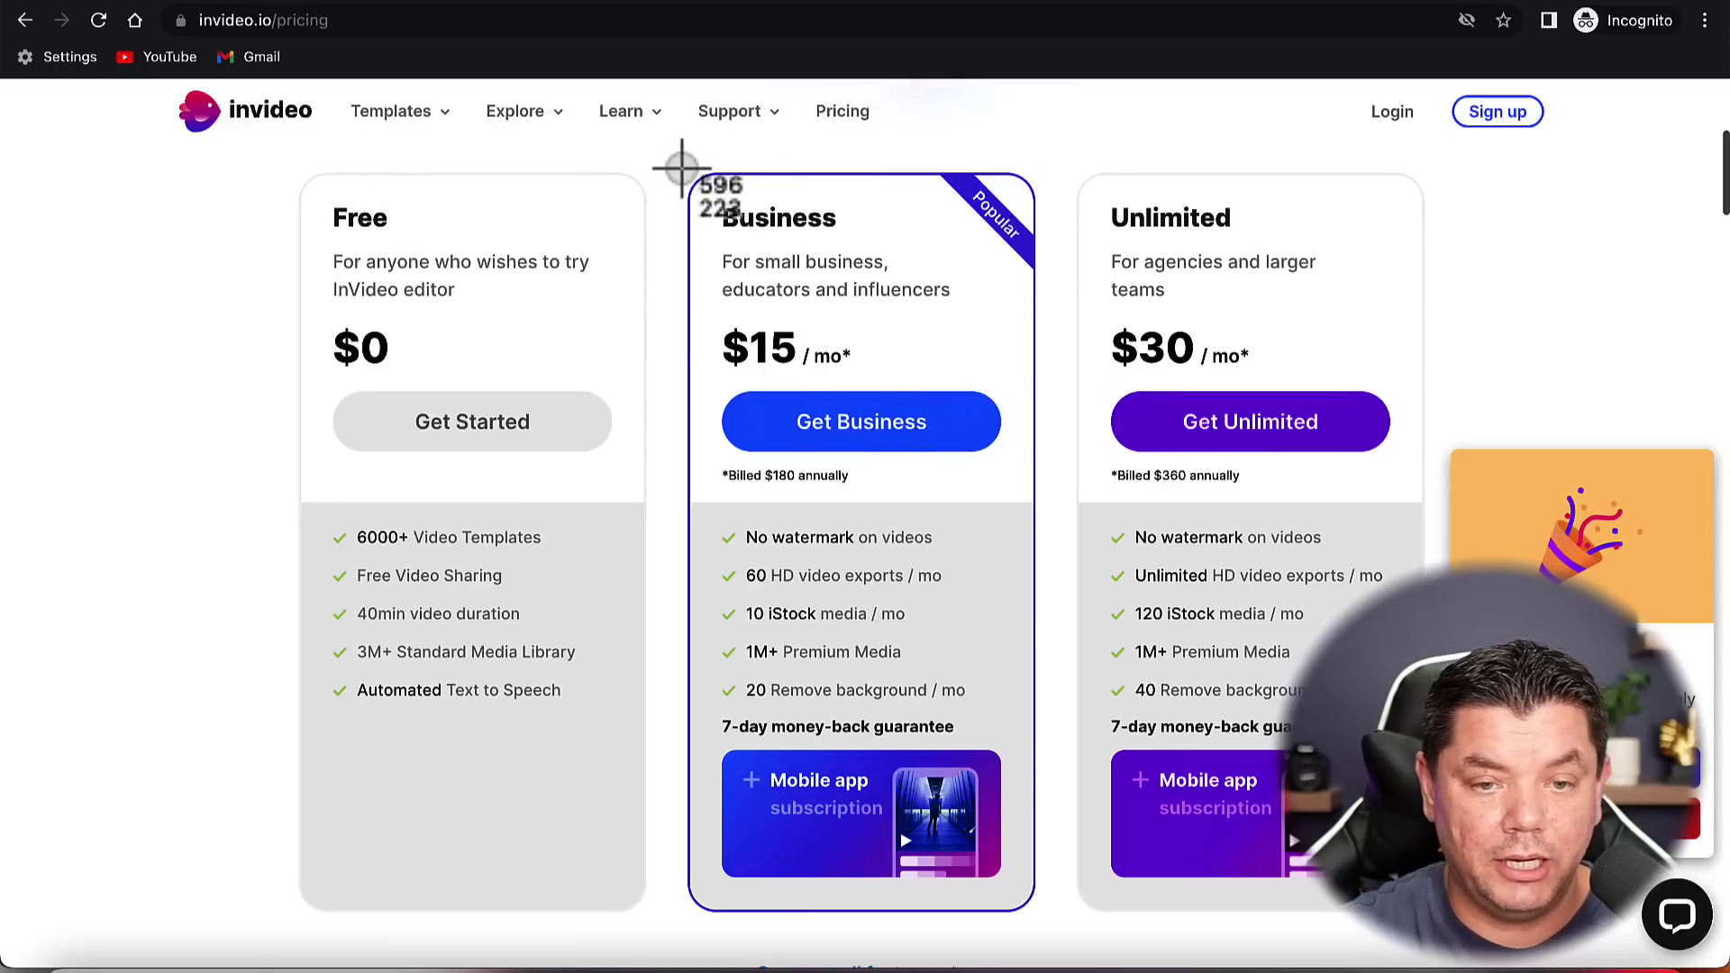
pyautogui.moveTo(684, 168)
pyautogui.mouseDown()
pyautogui.moveTo(829, 568)
pyautogui.moveTo(1053, 909)
pyautogui.moveTo(1038, 913)
pyautogui.mouseUp()
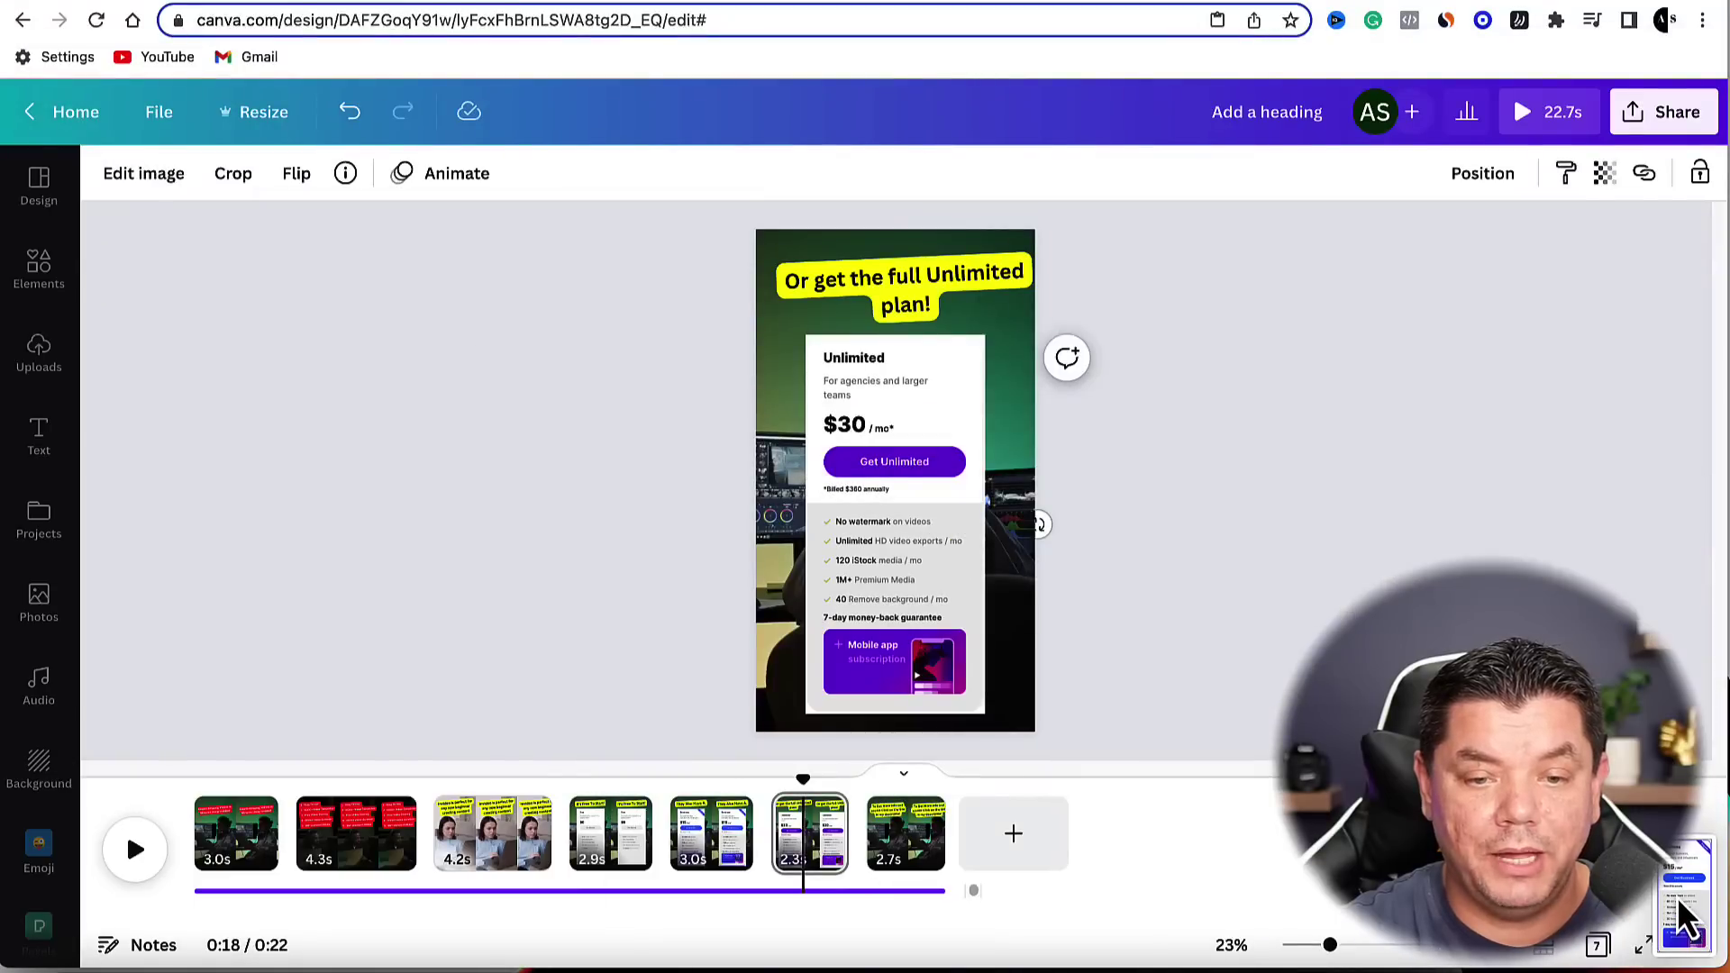
pyautogui.moveTo(1684, 919); pyautogui.dragTo(1130, 497)
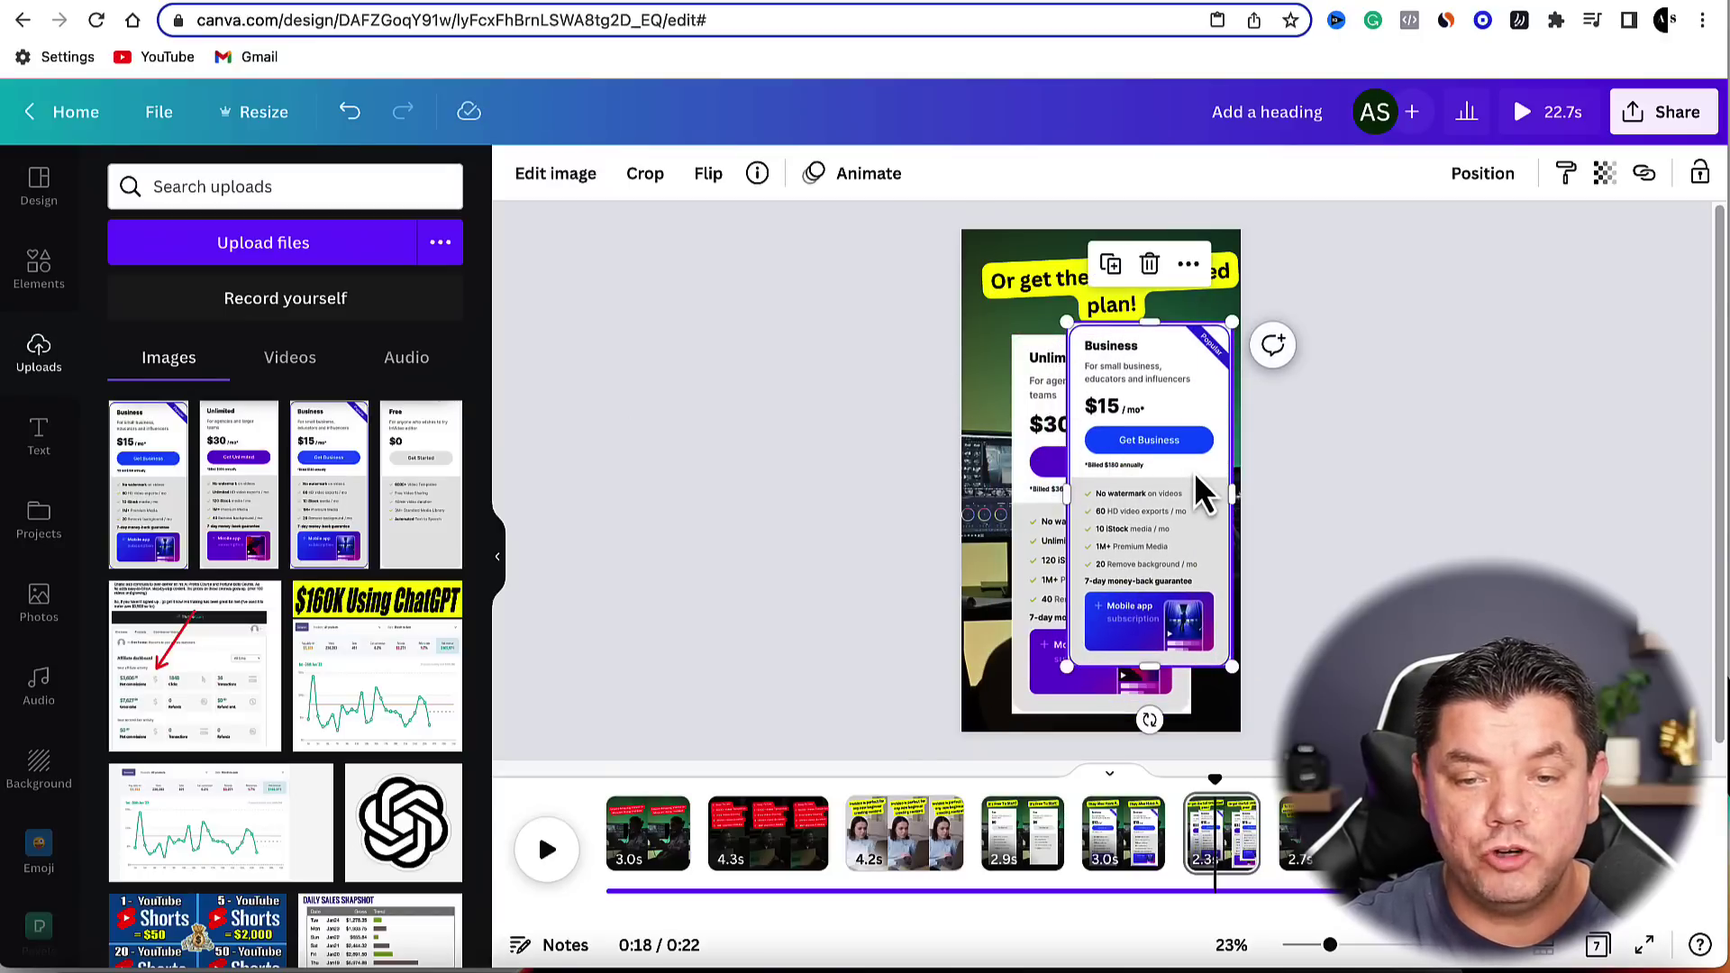
pyautogui.moveTo(1193, 472); pyautogui.dragTo(1155, 486)
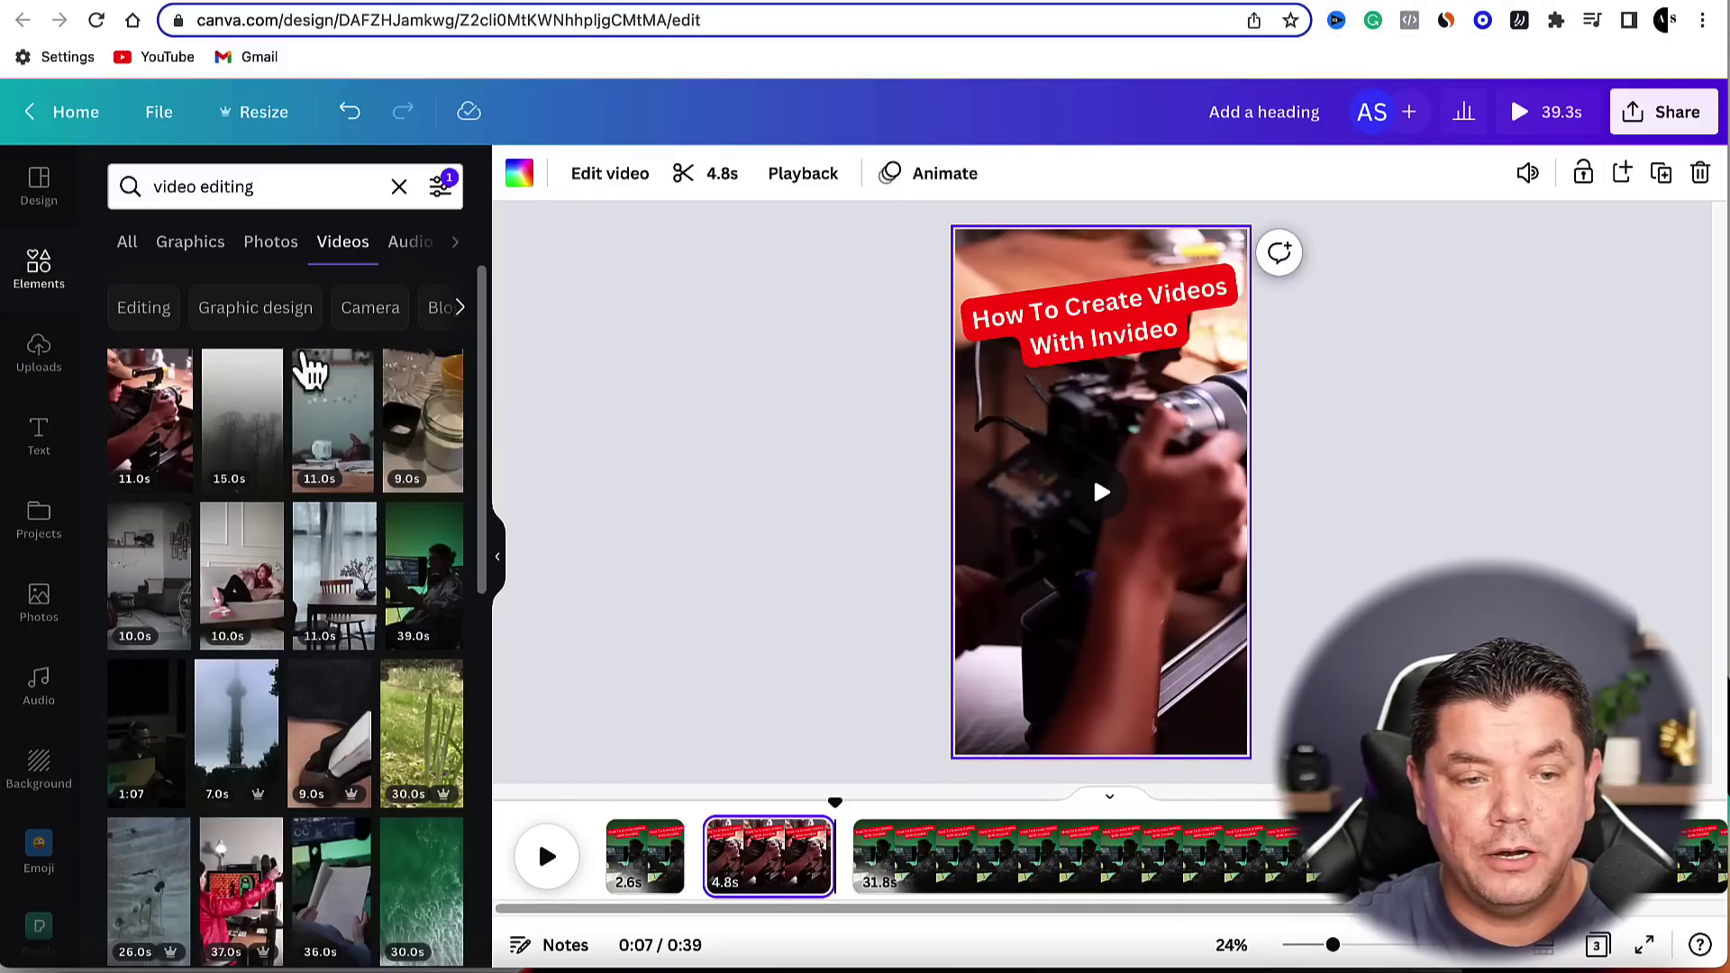
# In the three-page design, place the uploaded Business plan screenshot in the middle of the second page.
pyautogui.click(37, 353)
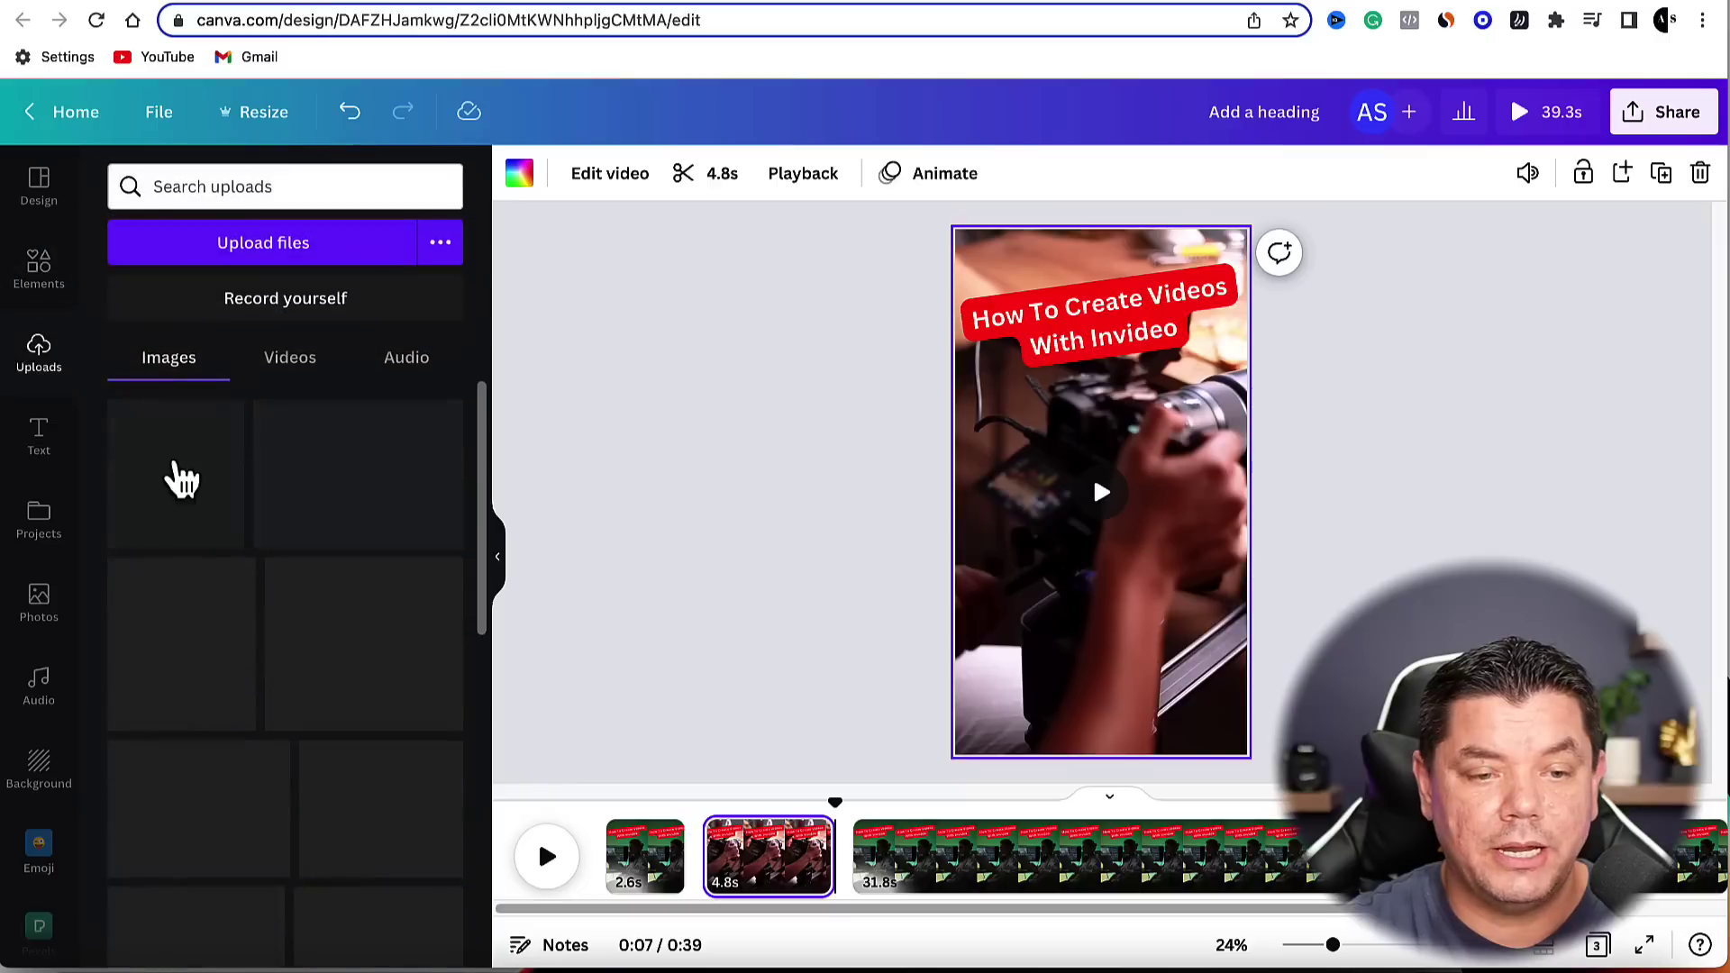
pyautogui.click(144, 490)
pyautogui.moveTo(1101, 501); pyautogui.dragTo(1094, 510)
# Add the uploaded Business plan screenshot to the third page and position it below the heading.
pyautogui.click(863, 801)
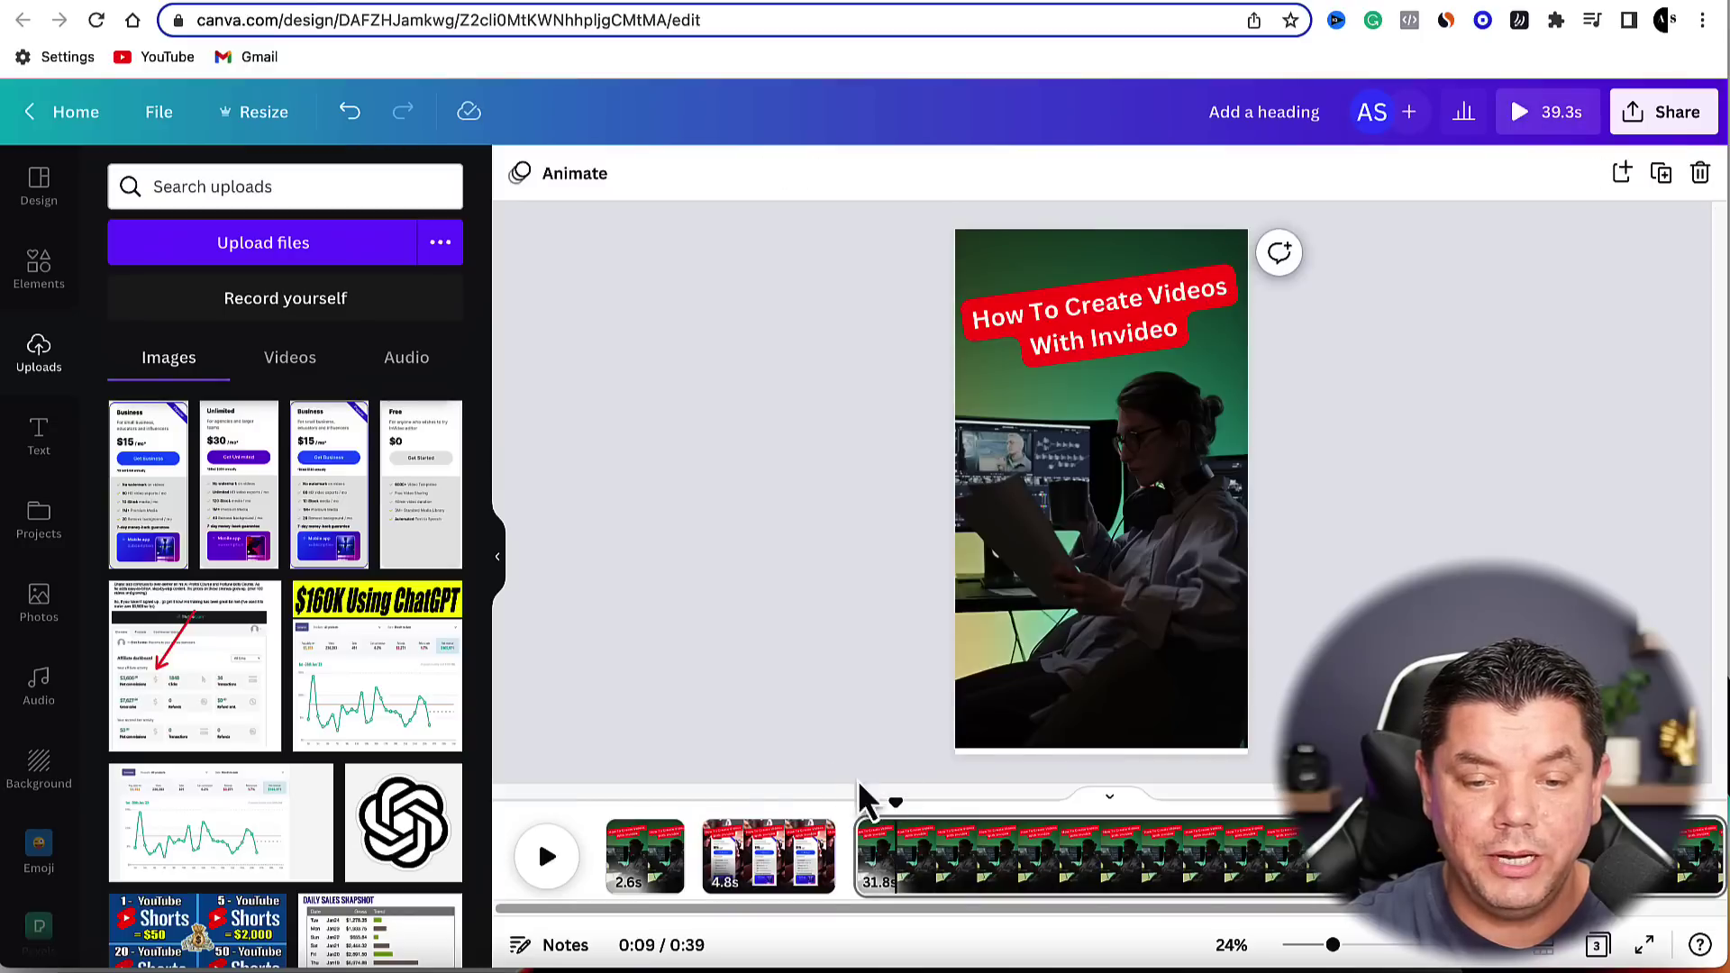
pyautogui.click(143, 502)
pyautogui.moveTo(1131, 486); pyautogui.dragTo(1125, 506)
pyautogui.click(1172, 320)
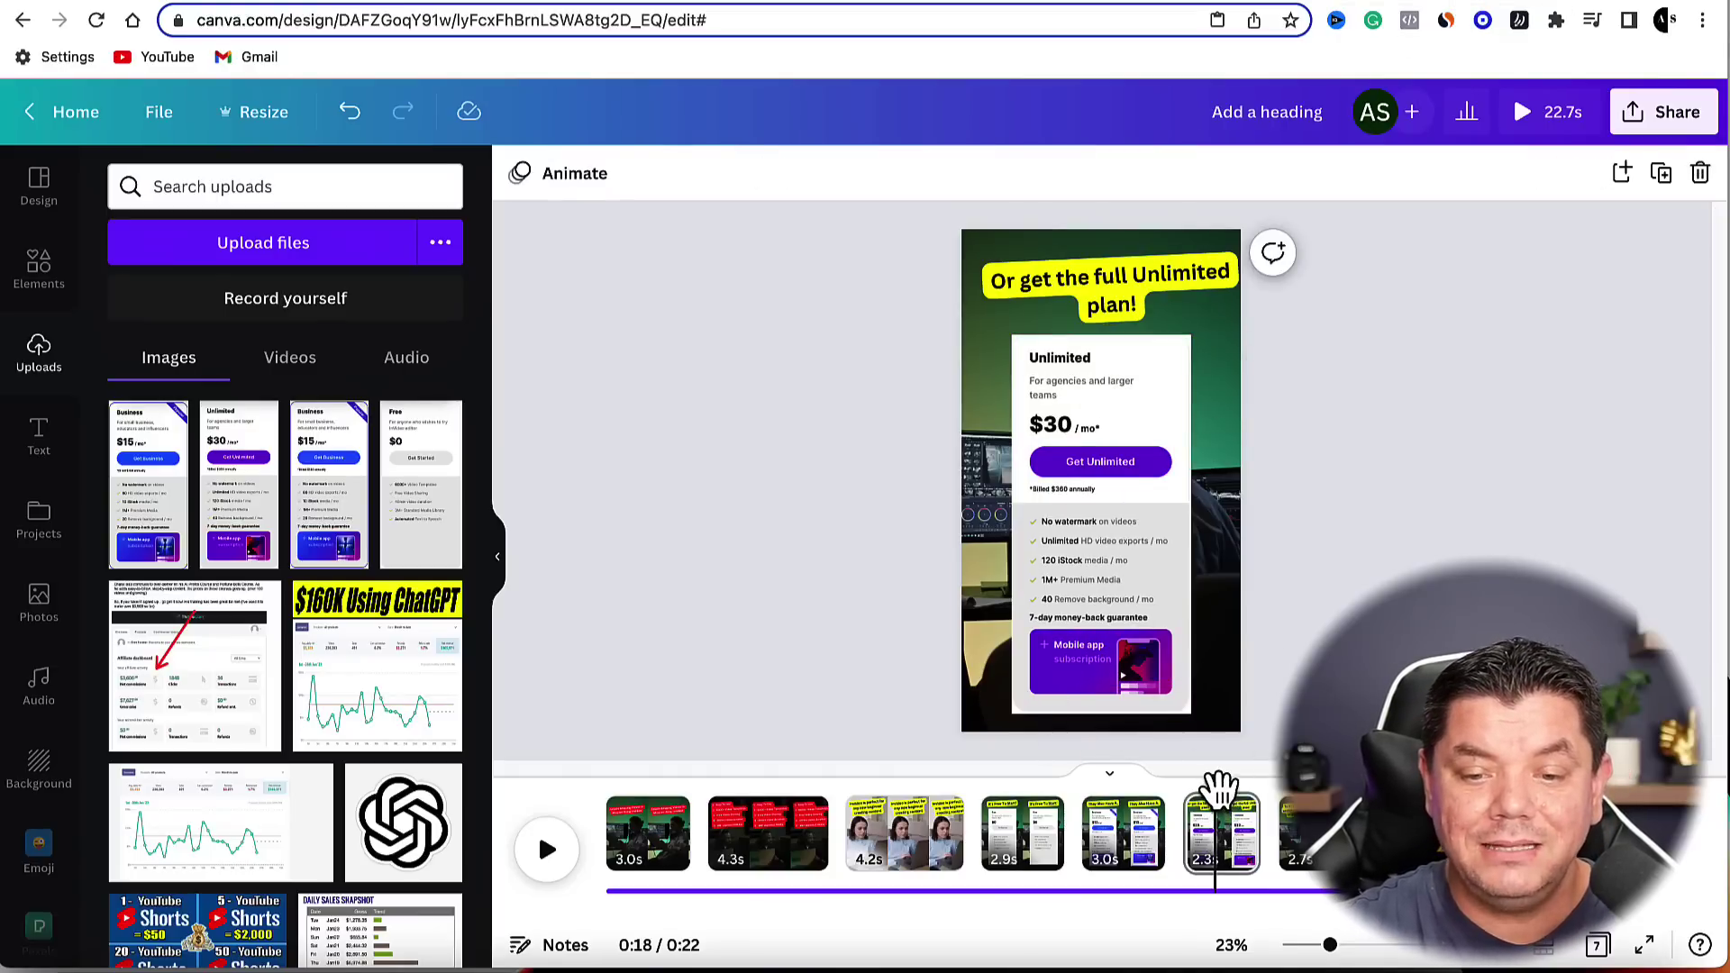
# Correct "descriptio!" to "description!" in the yellow heading on the finished design's last page.
pyautogui.moveTo(1216, 785); pyautogui.dragTo(1315, 791)
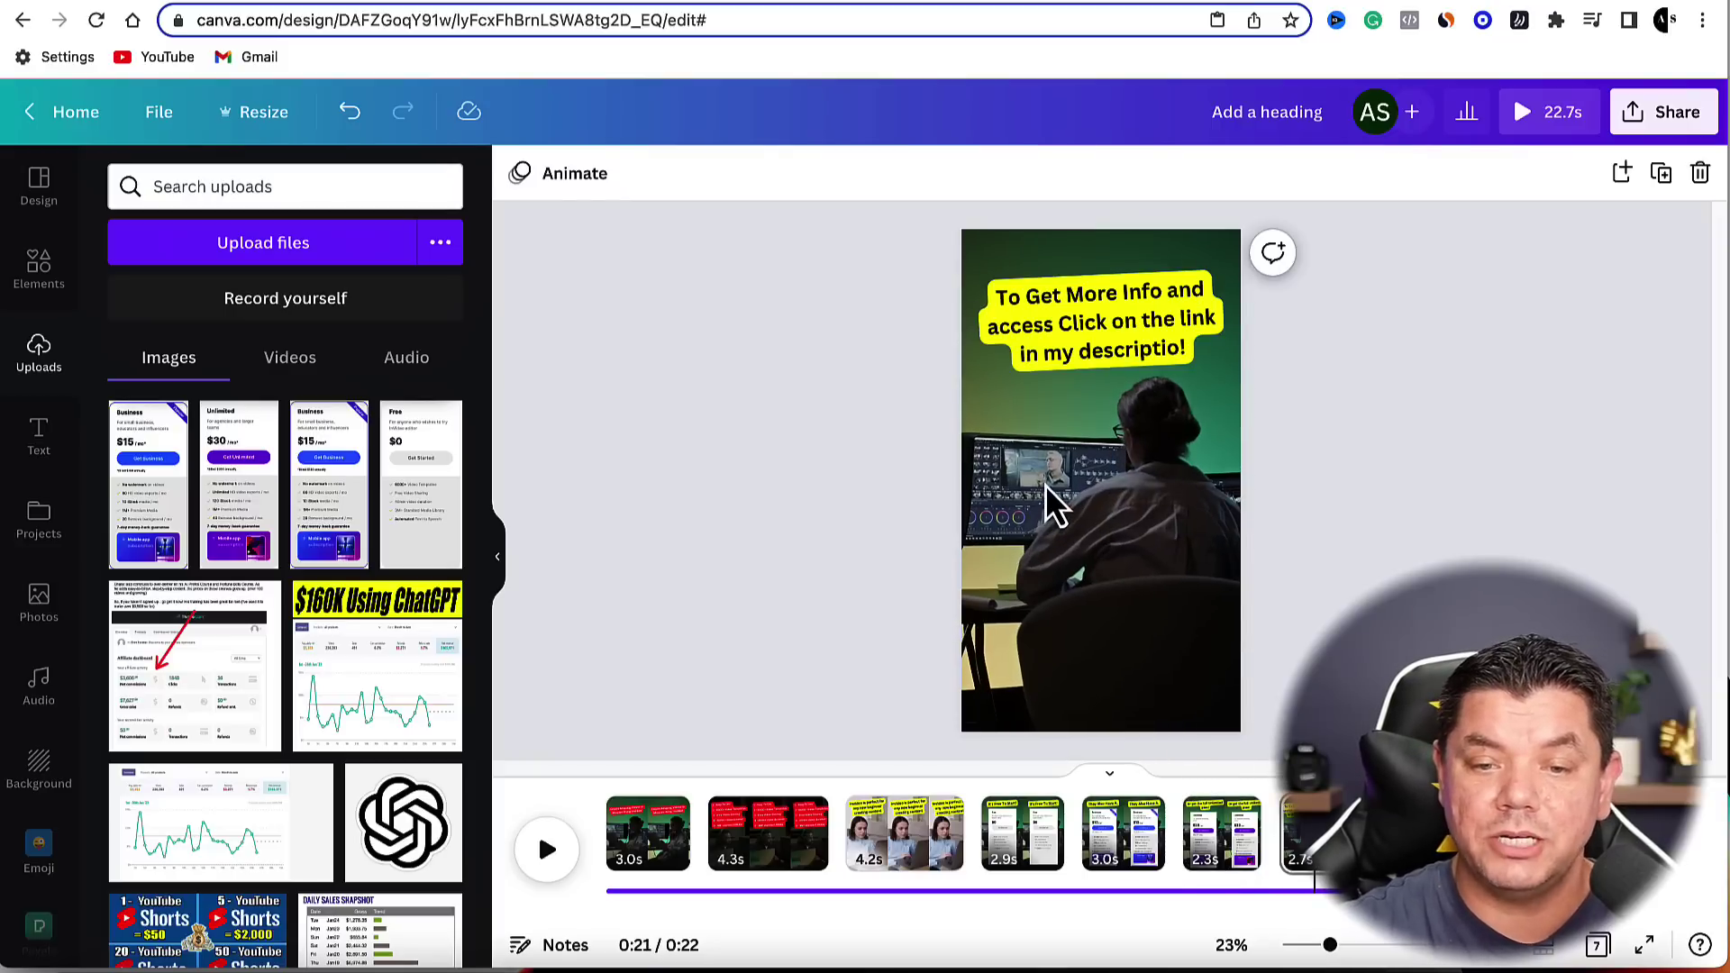
pyautogui.click(1176, 352)
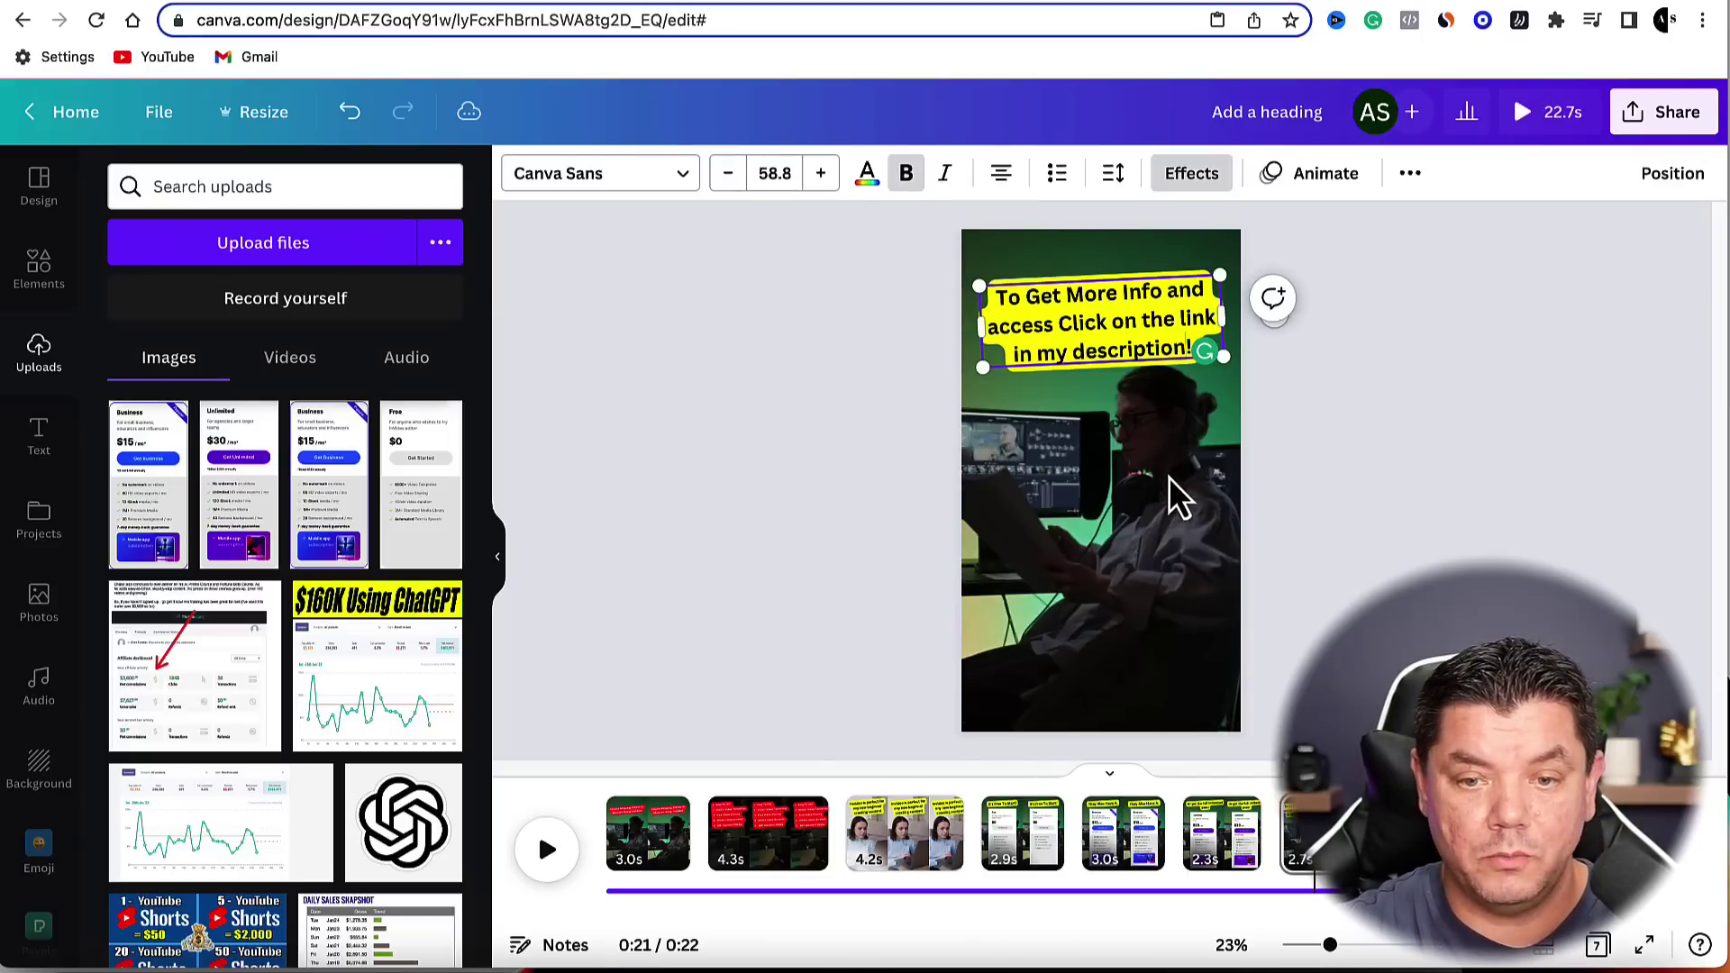
pyautogui.click(1348, 413)
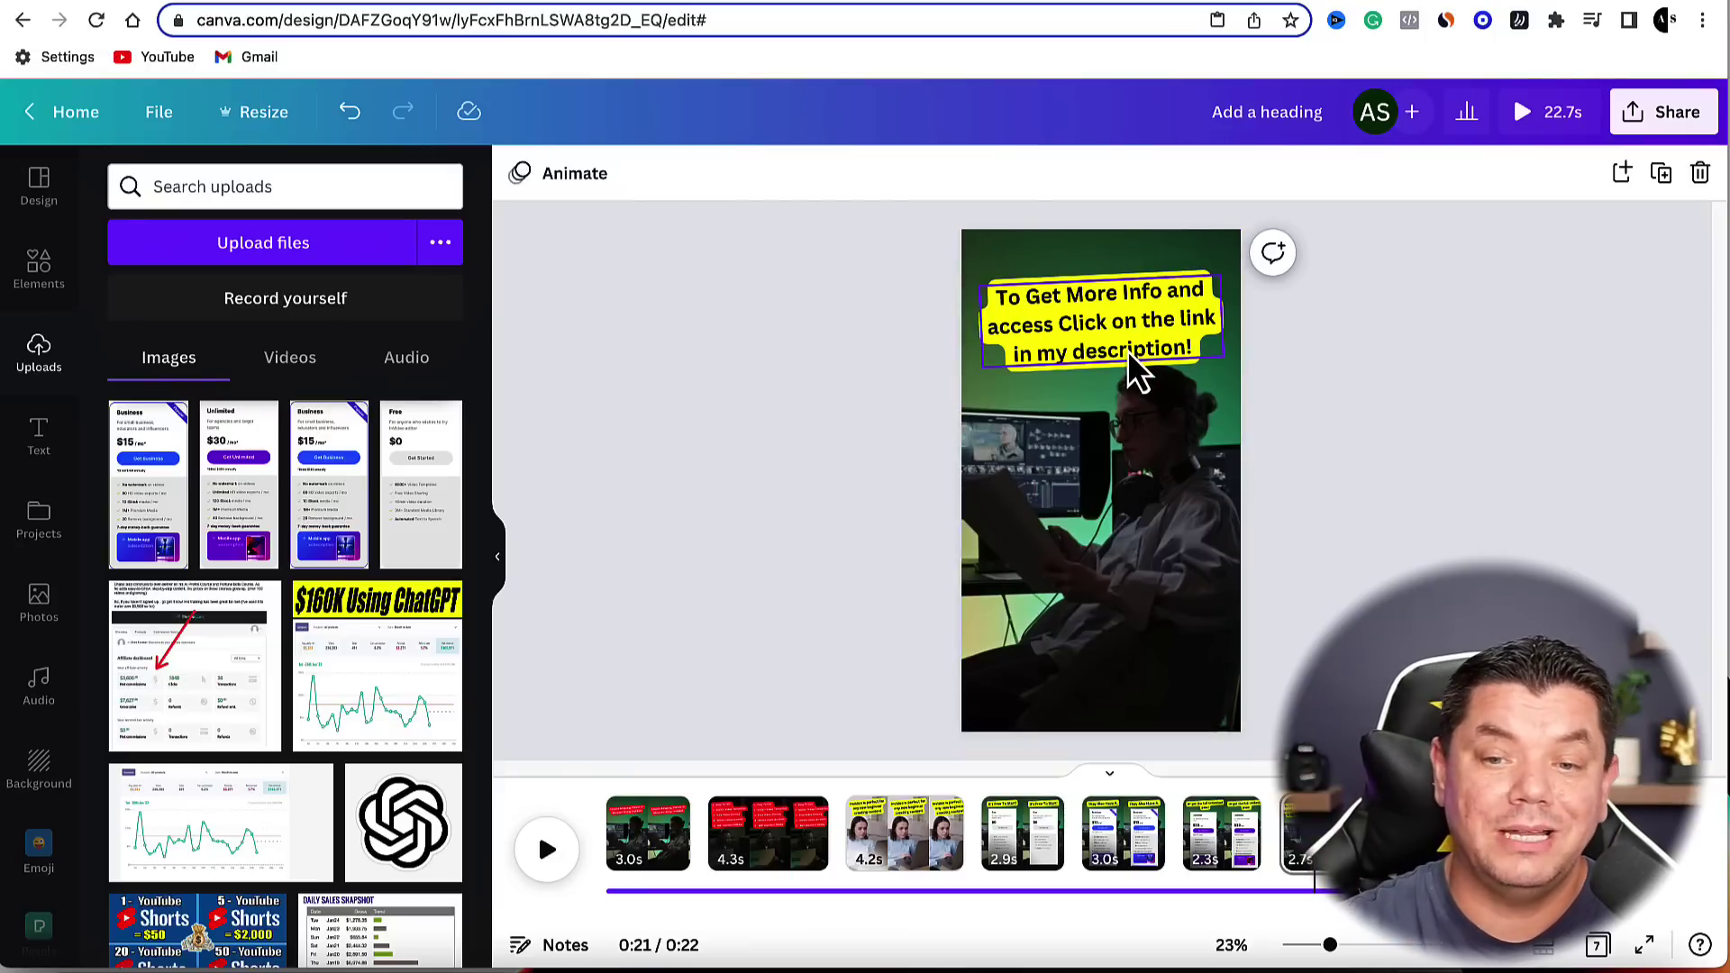
# Review the design's video download settings for file type, quality and pages, and close them without downloading.
pyautogui.click(1666, 127)
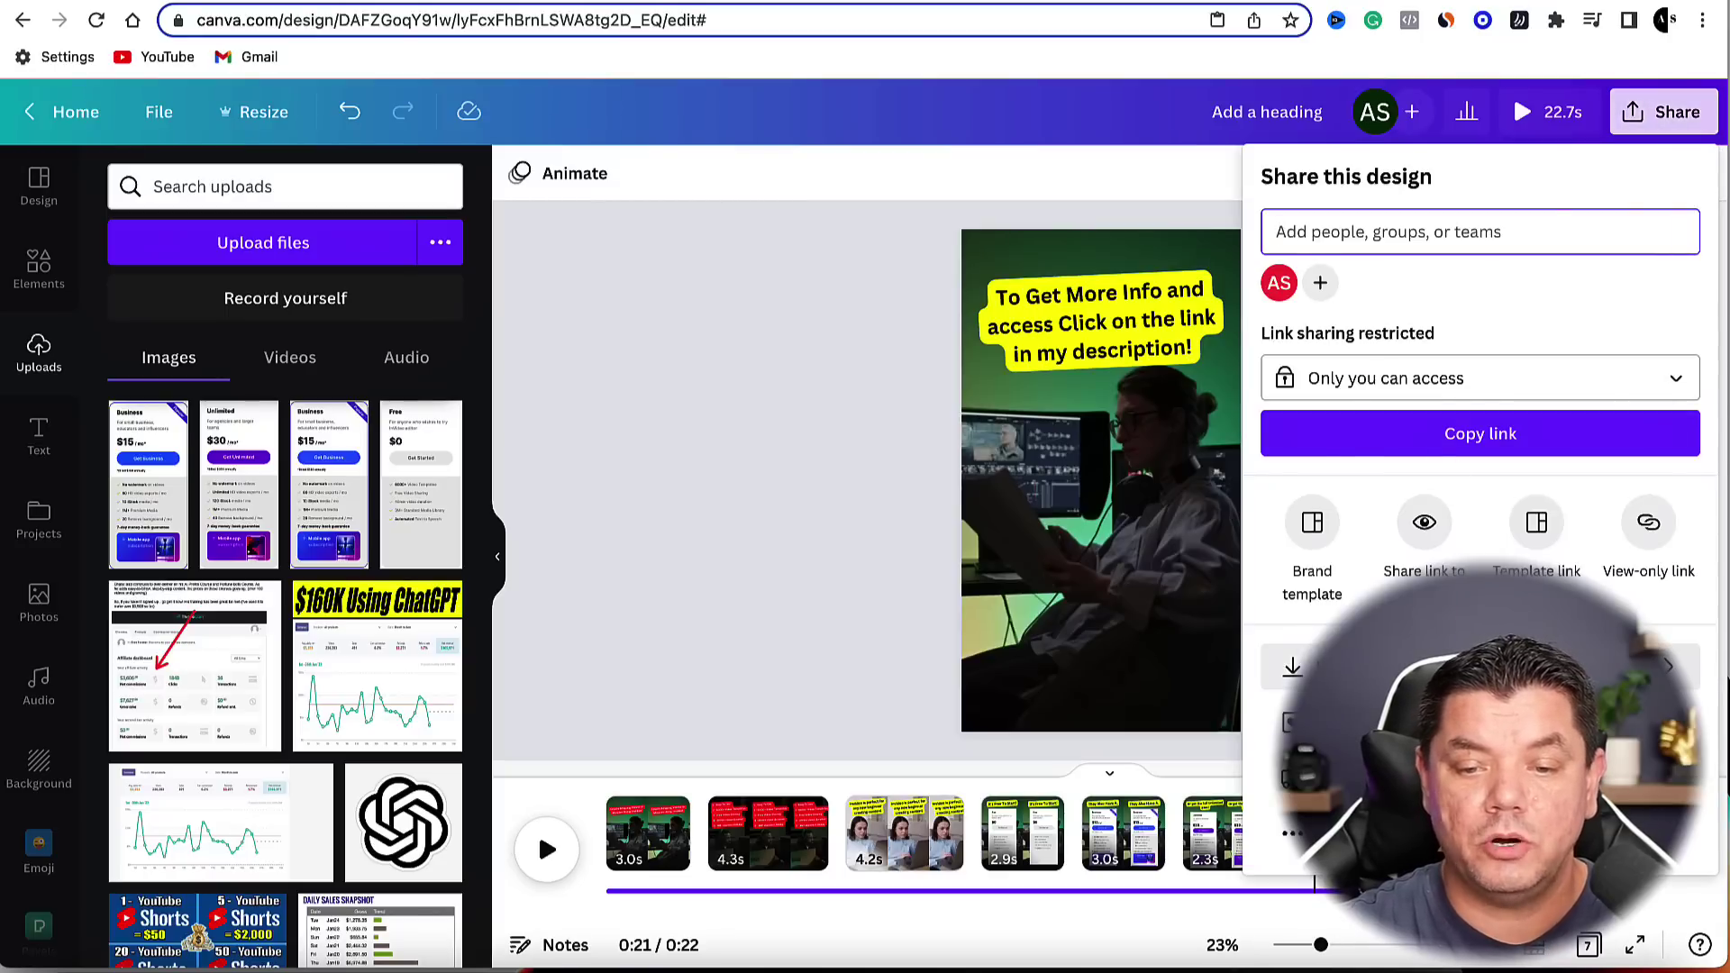
pyautogui.click(1291, 666)
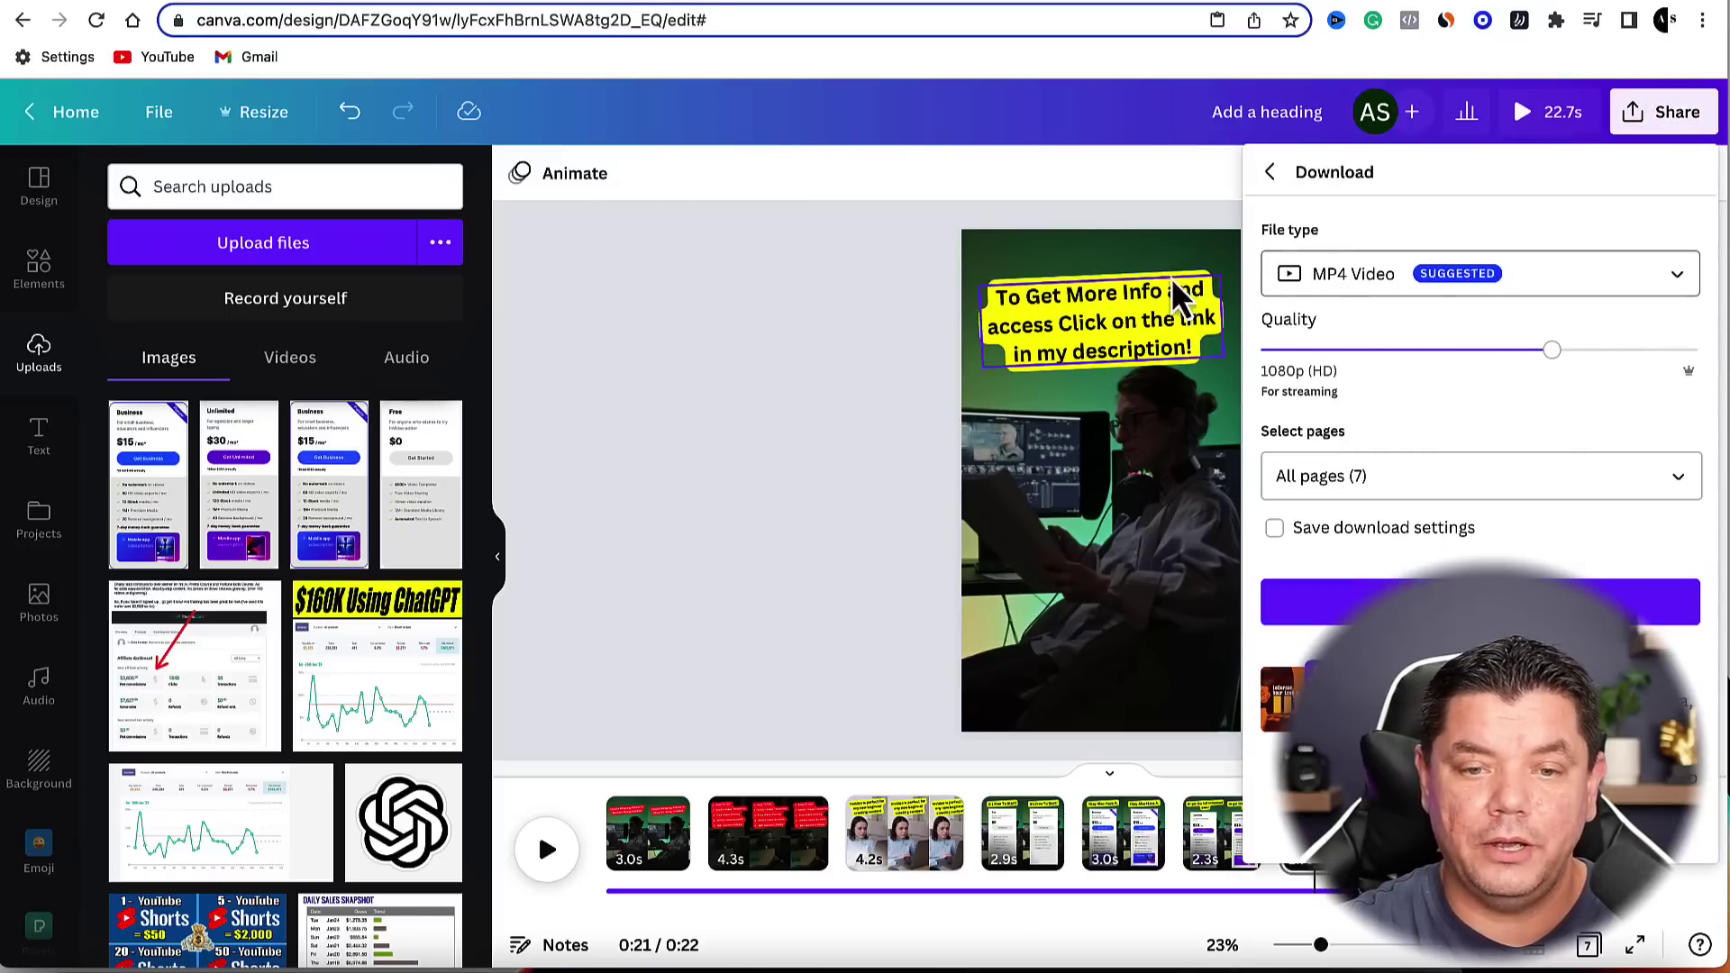
pyautogui.click(819, 336)
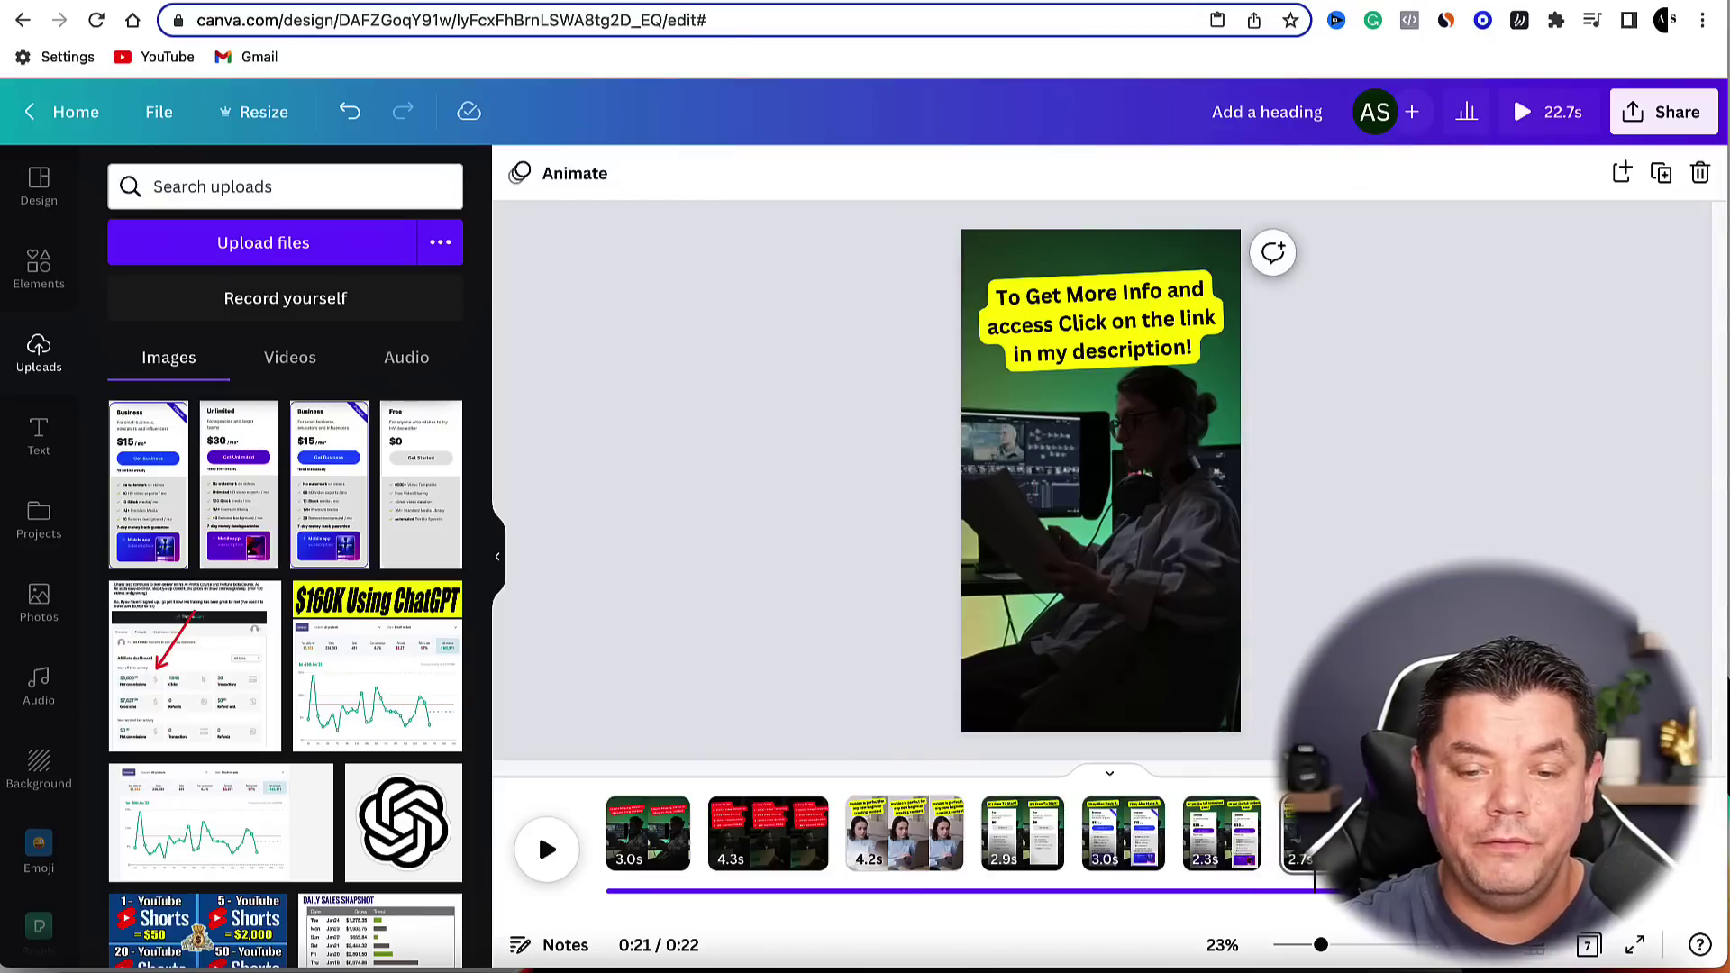
# Go to the end of the video and browse the Workout tracks in the audio library.
pyautogui.moveTo(1315, 890)
pyautogui.mouseDown()
pyautogui.moveTo(571, 890)
pyautogui.moveTo(1342, 890)
pyautogui.mouseUp()
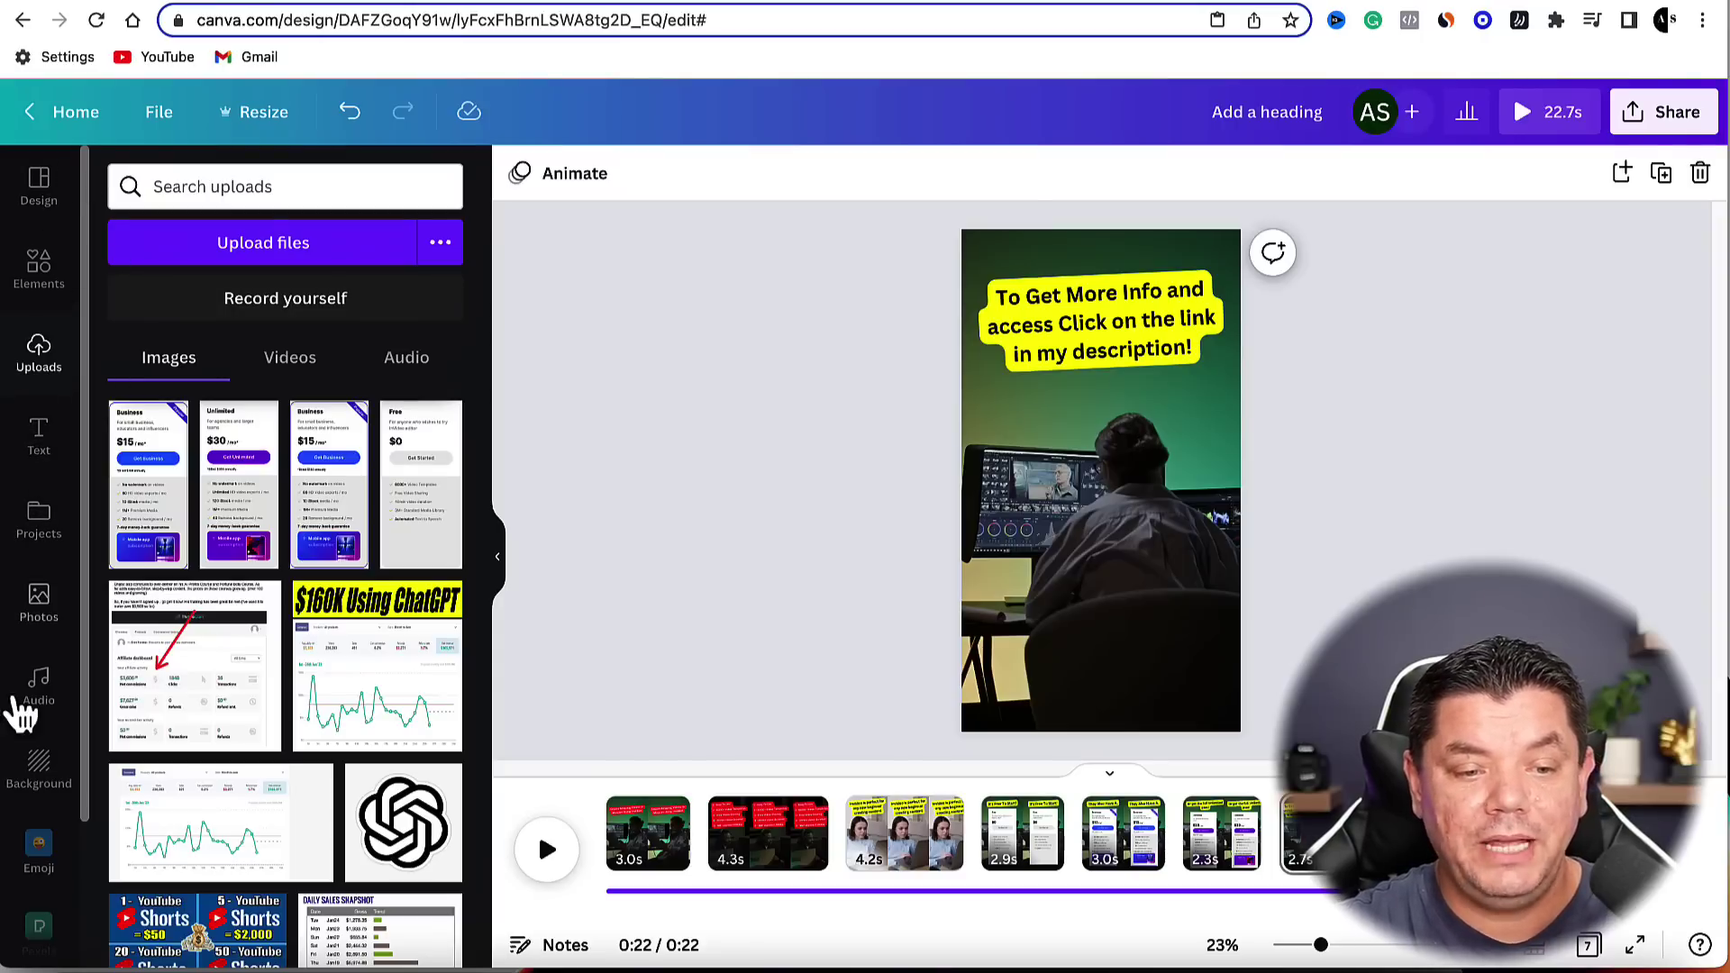
pyautogui.click(40, 692)
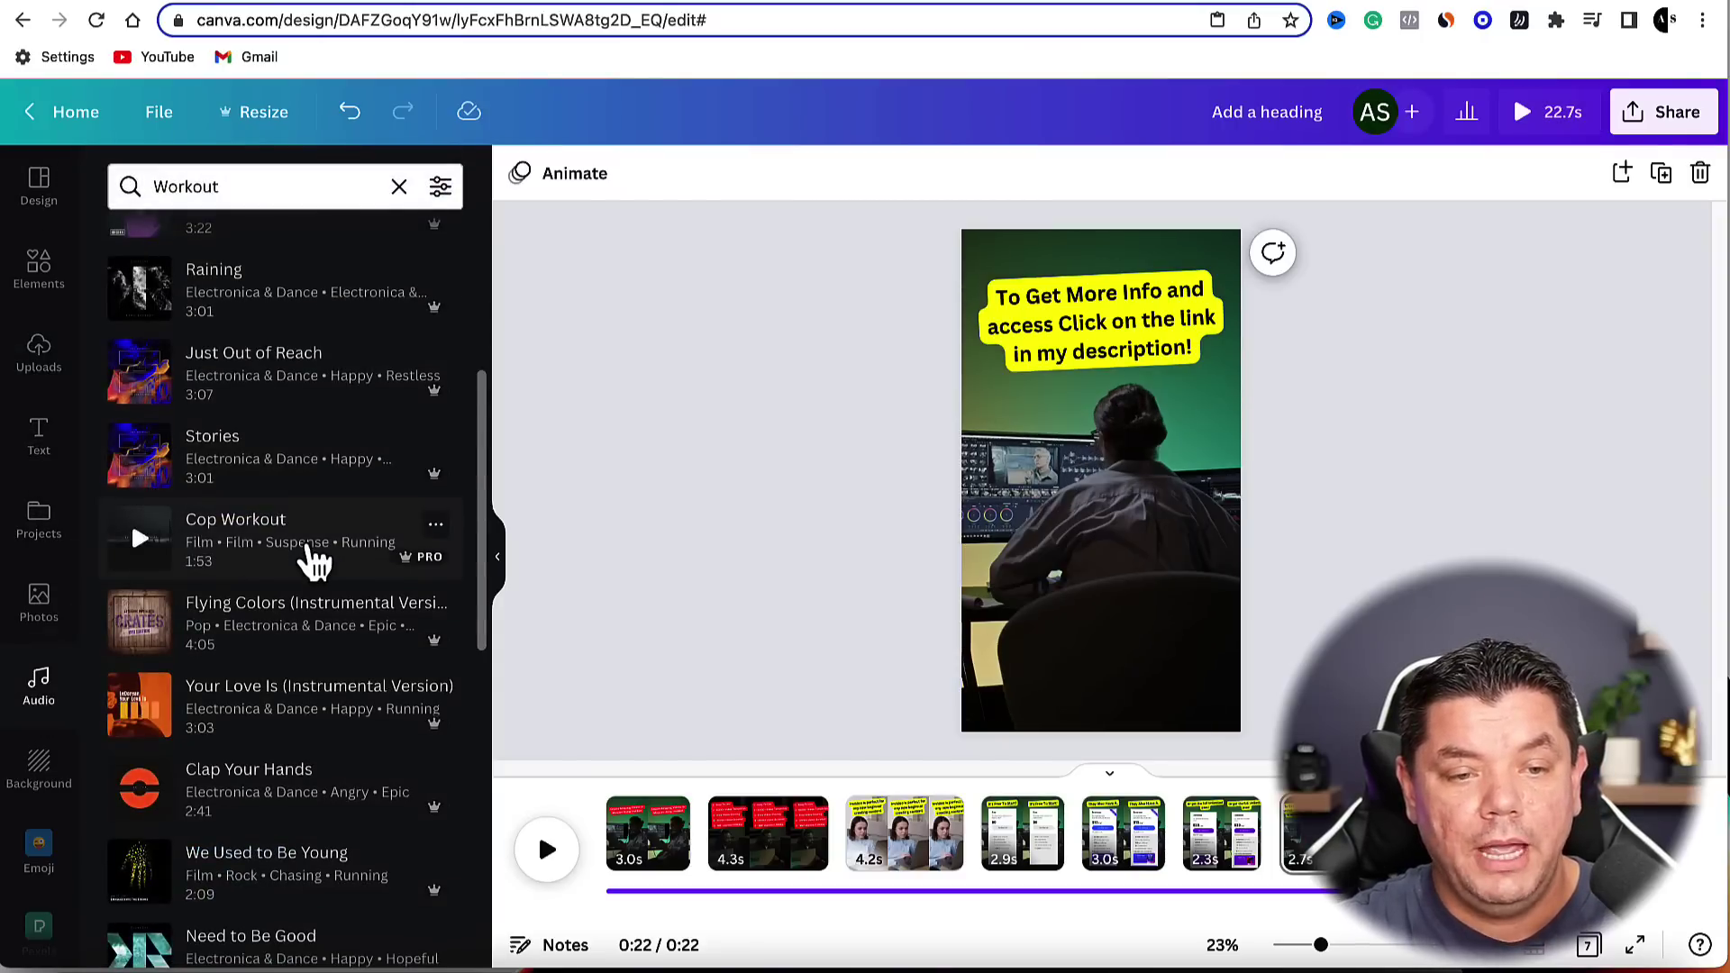
pyautogui.scroll(5, 162, 309)
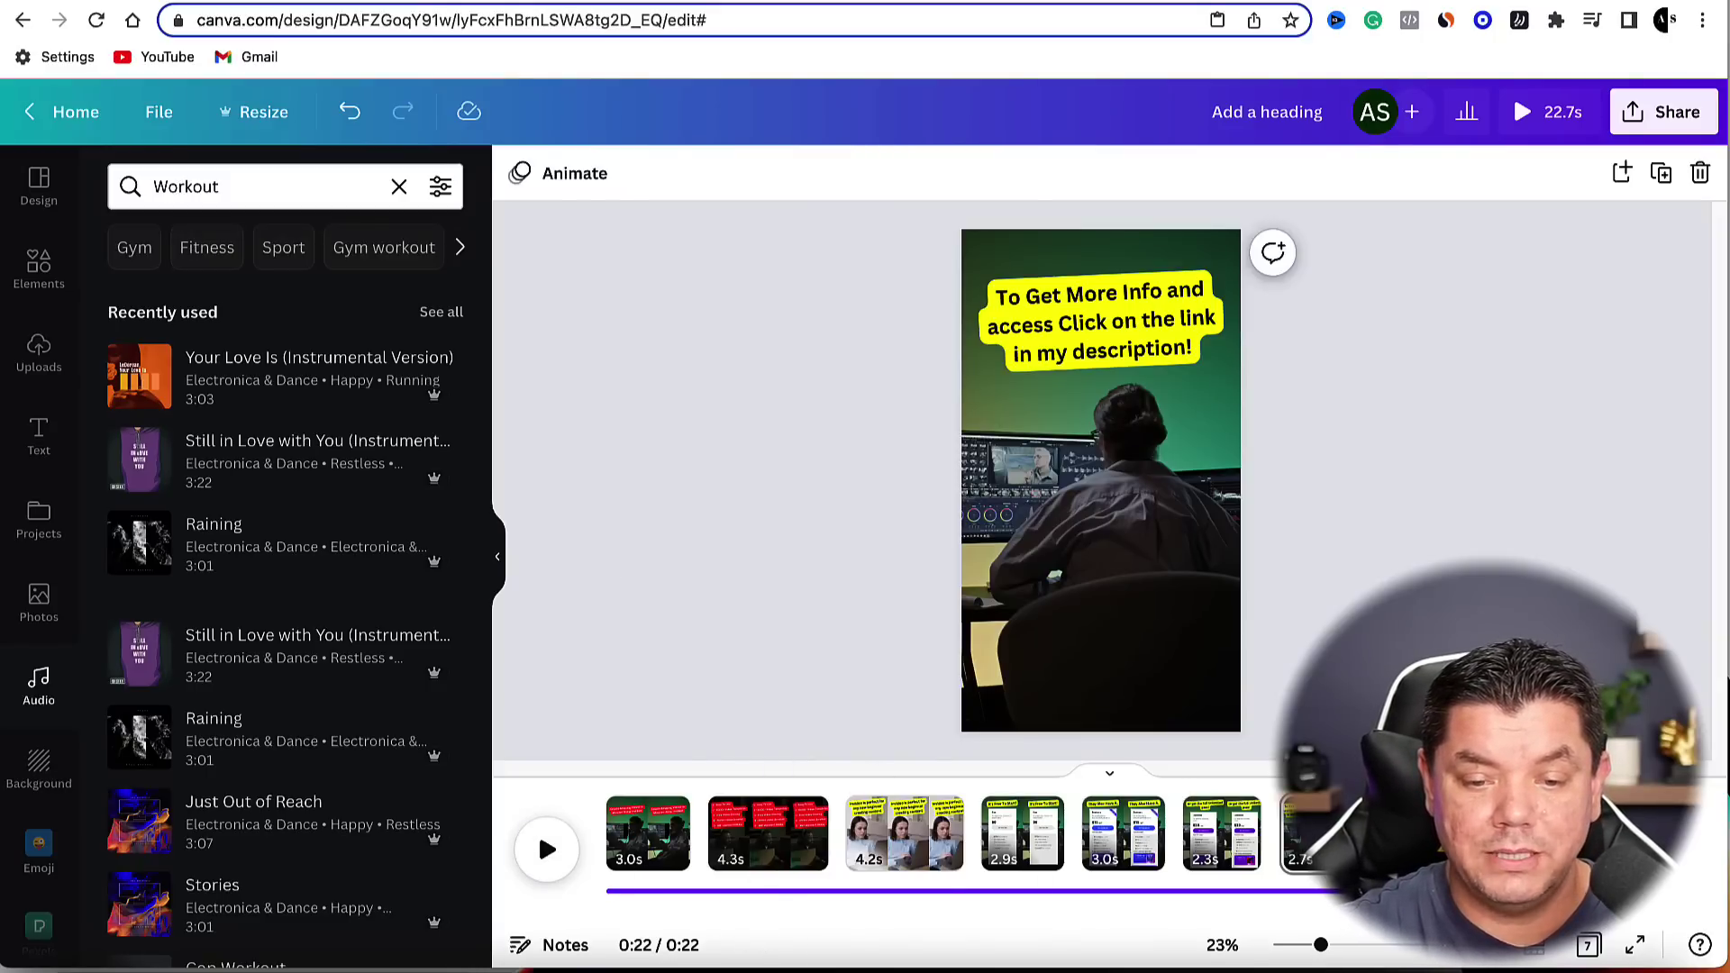
# Play the opening of the video briefly and select the 22.7 s audio track beneath the pages.
pyautogui.click(550, 860)
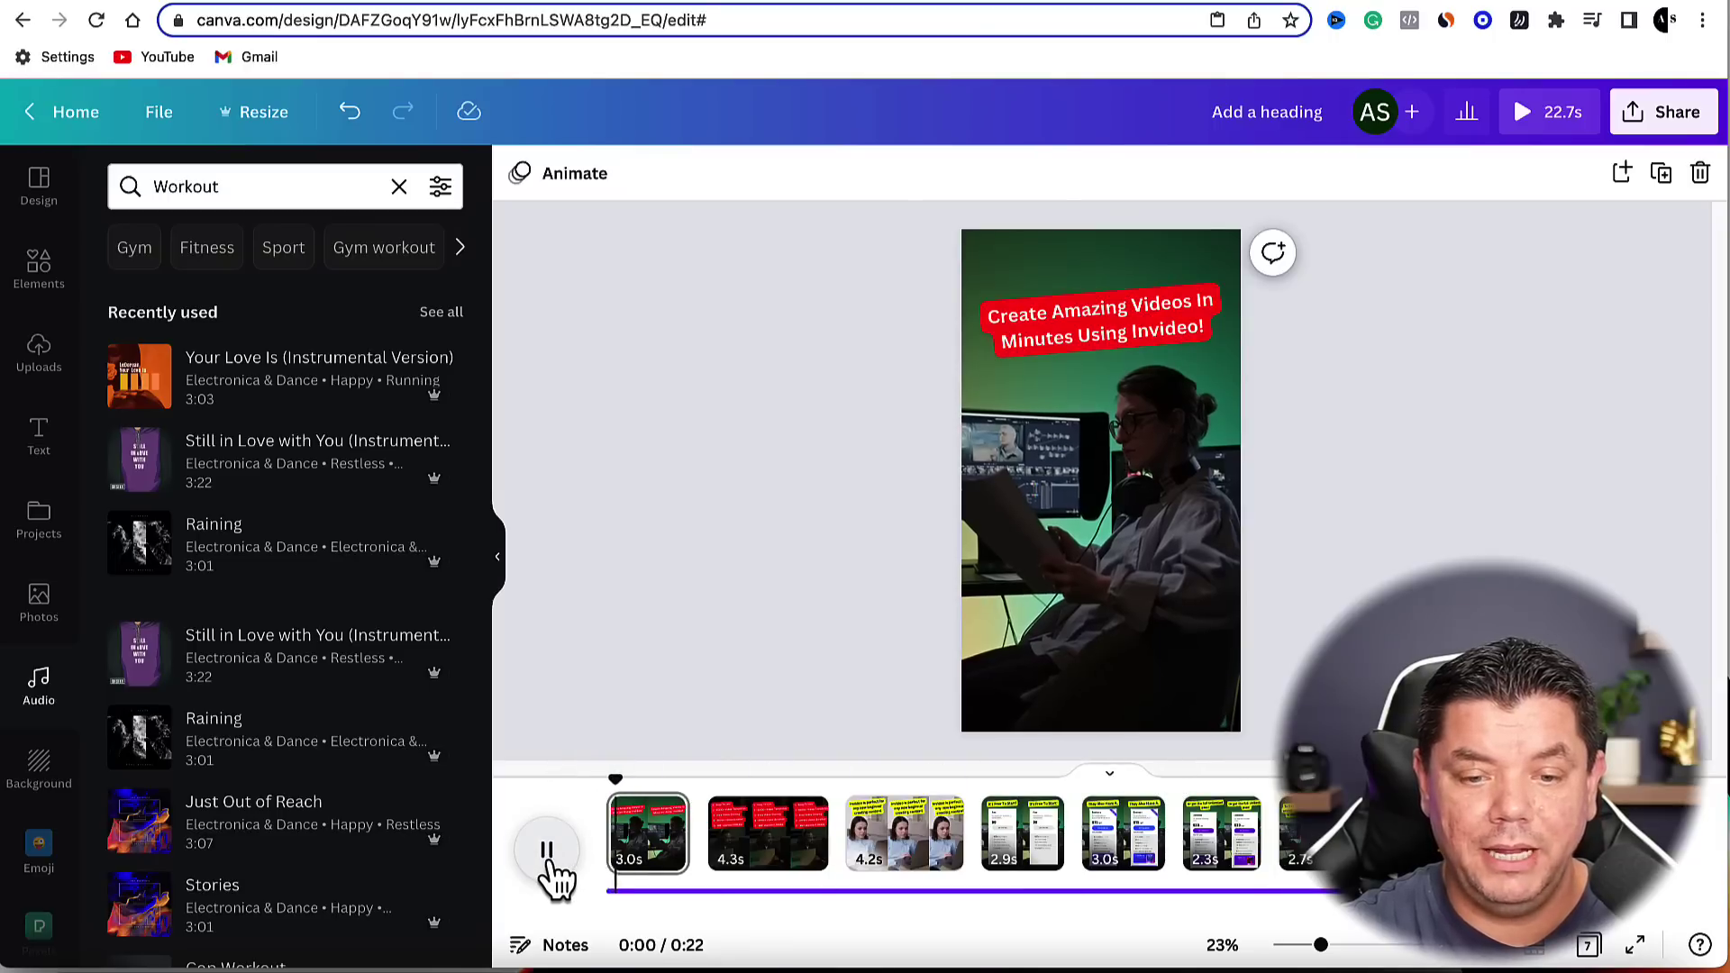
pyautogui.click(551, 863)
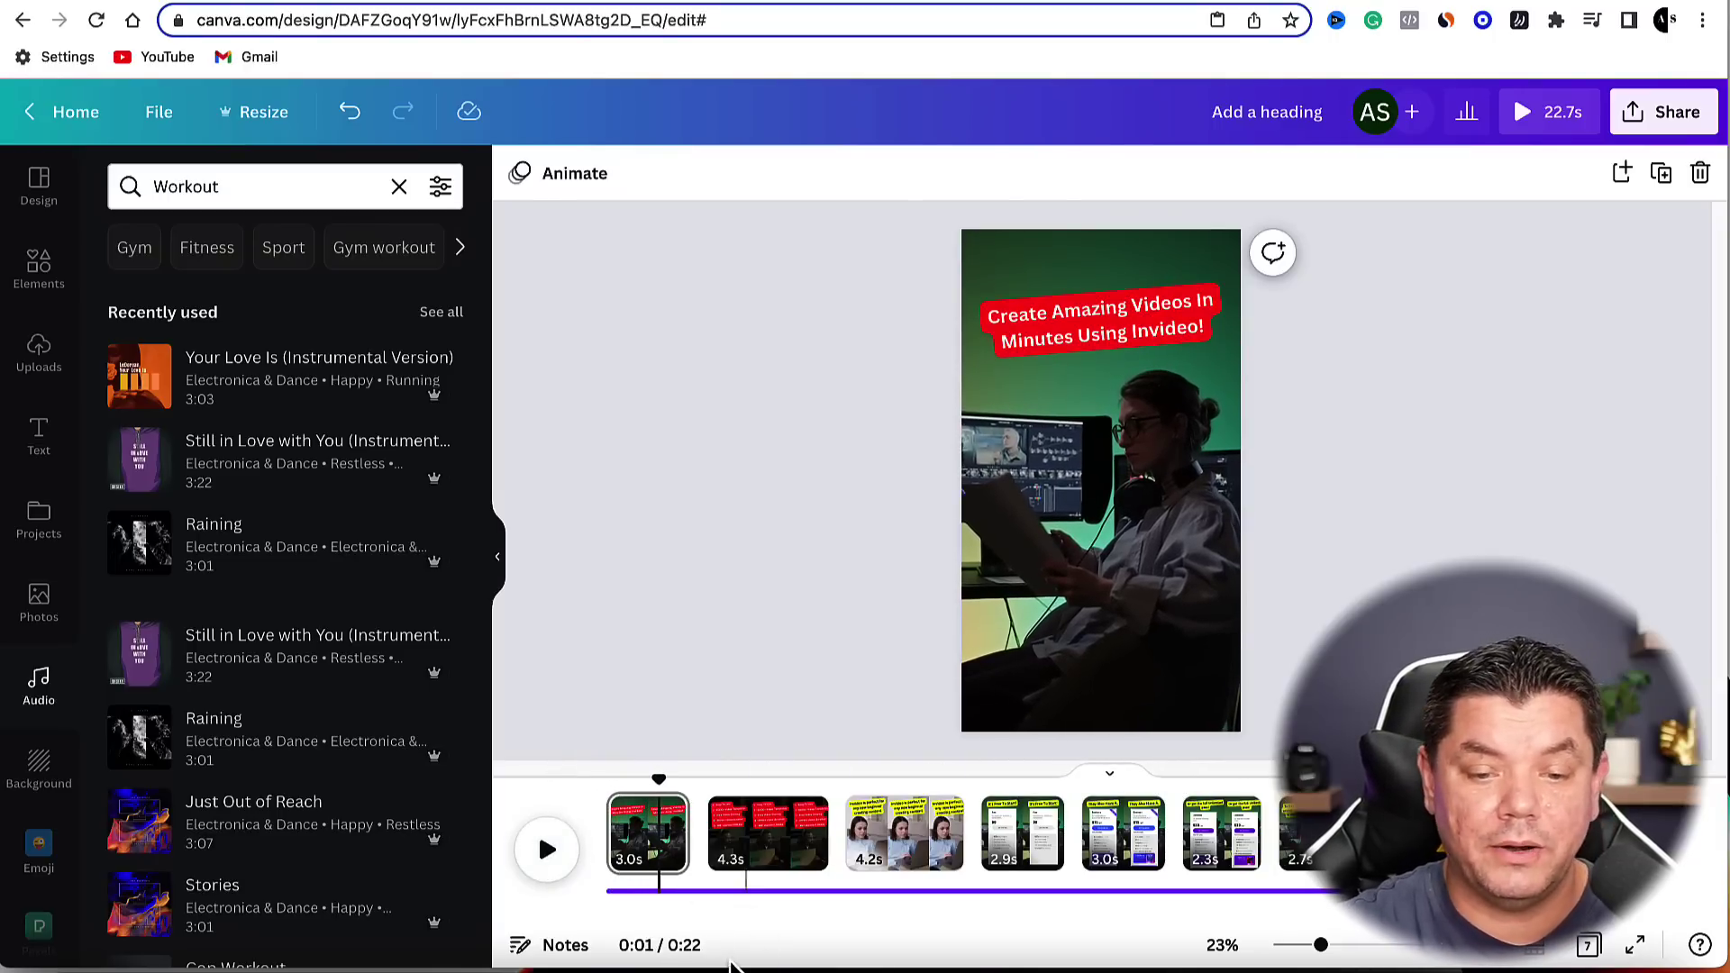
pyautogui.click(748, 892)
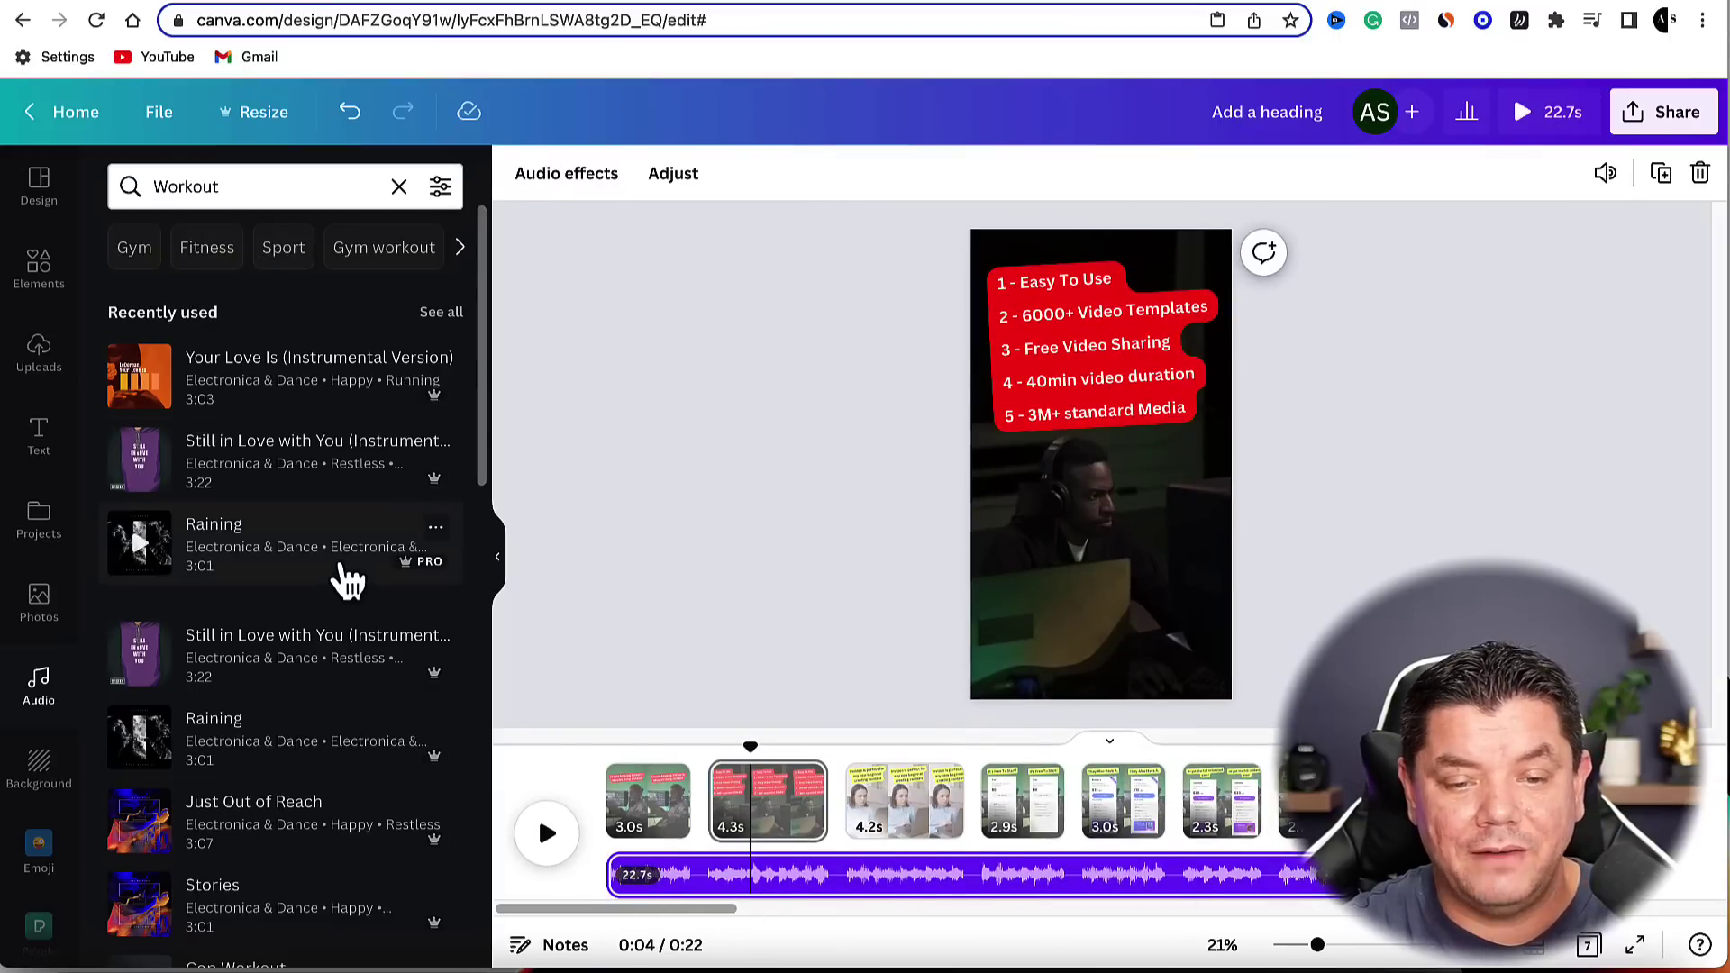
pyautogui.click(927, 888)
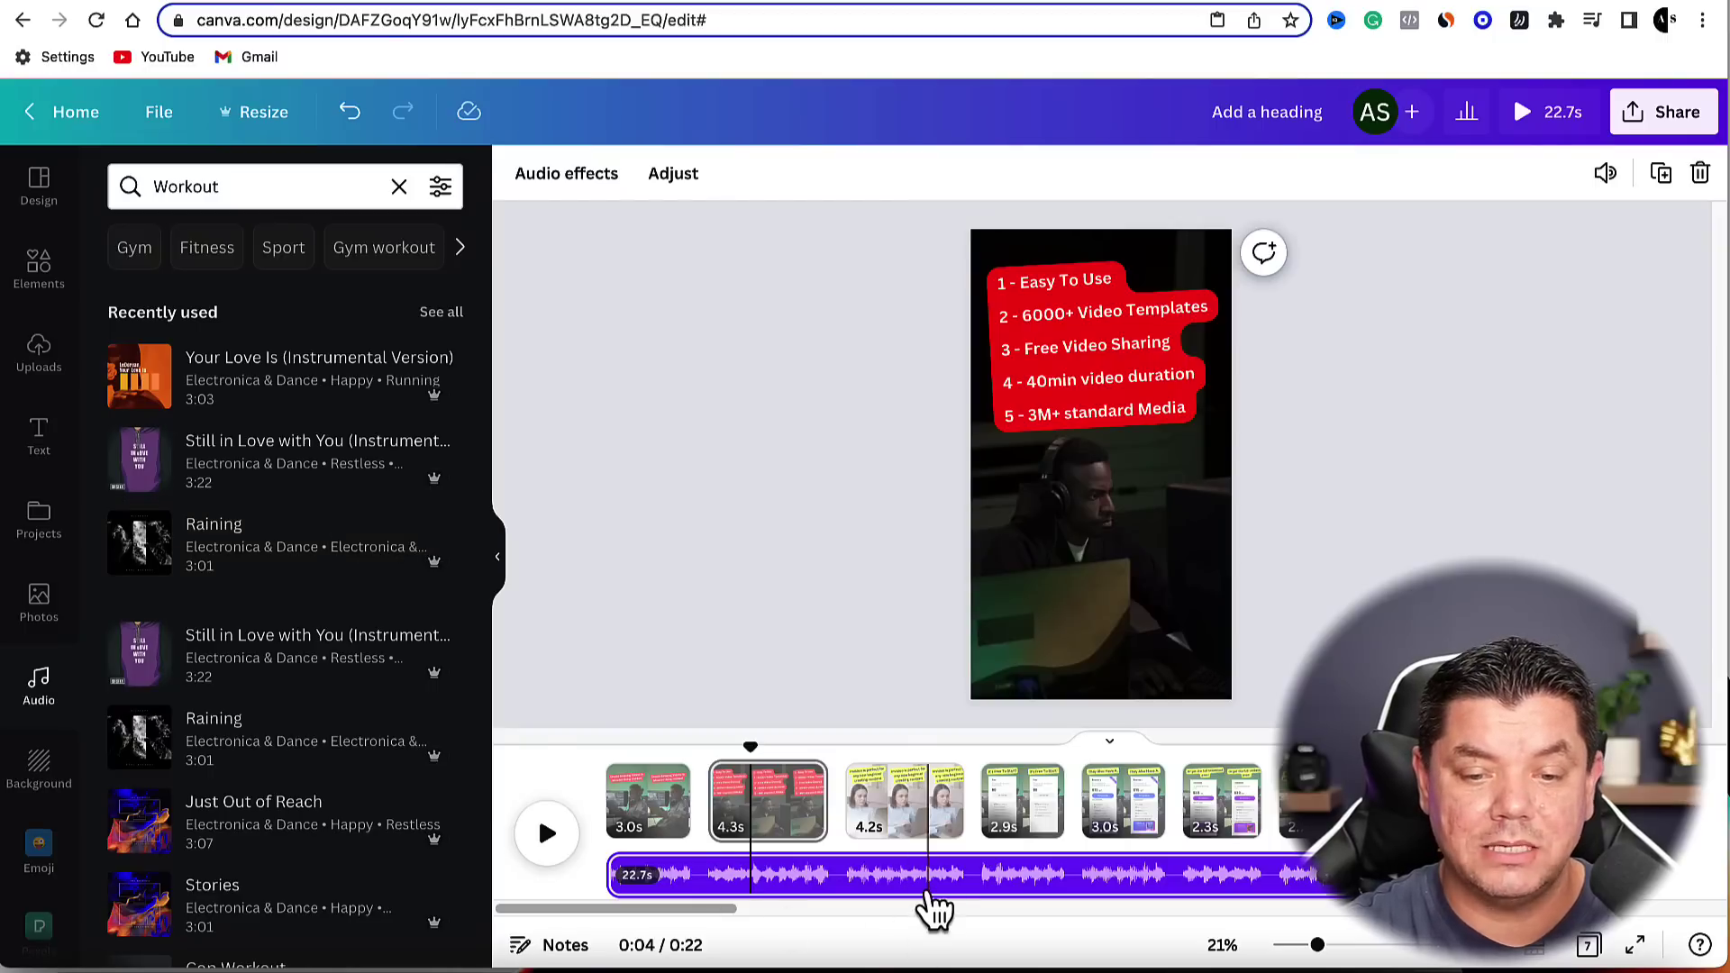
# Delete the existing audio track, preview "We Used to Be Young" from the Workout results and add it from the start of the video.
pyautogui.click(992, 887)
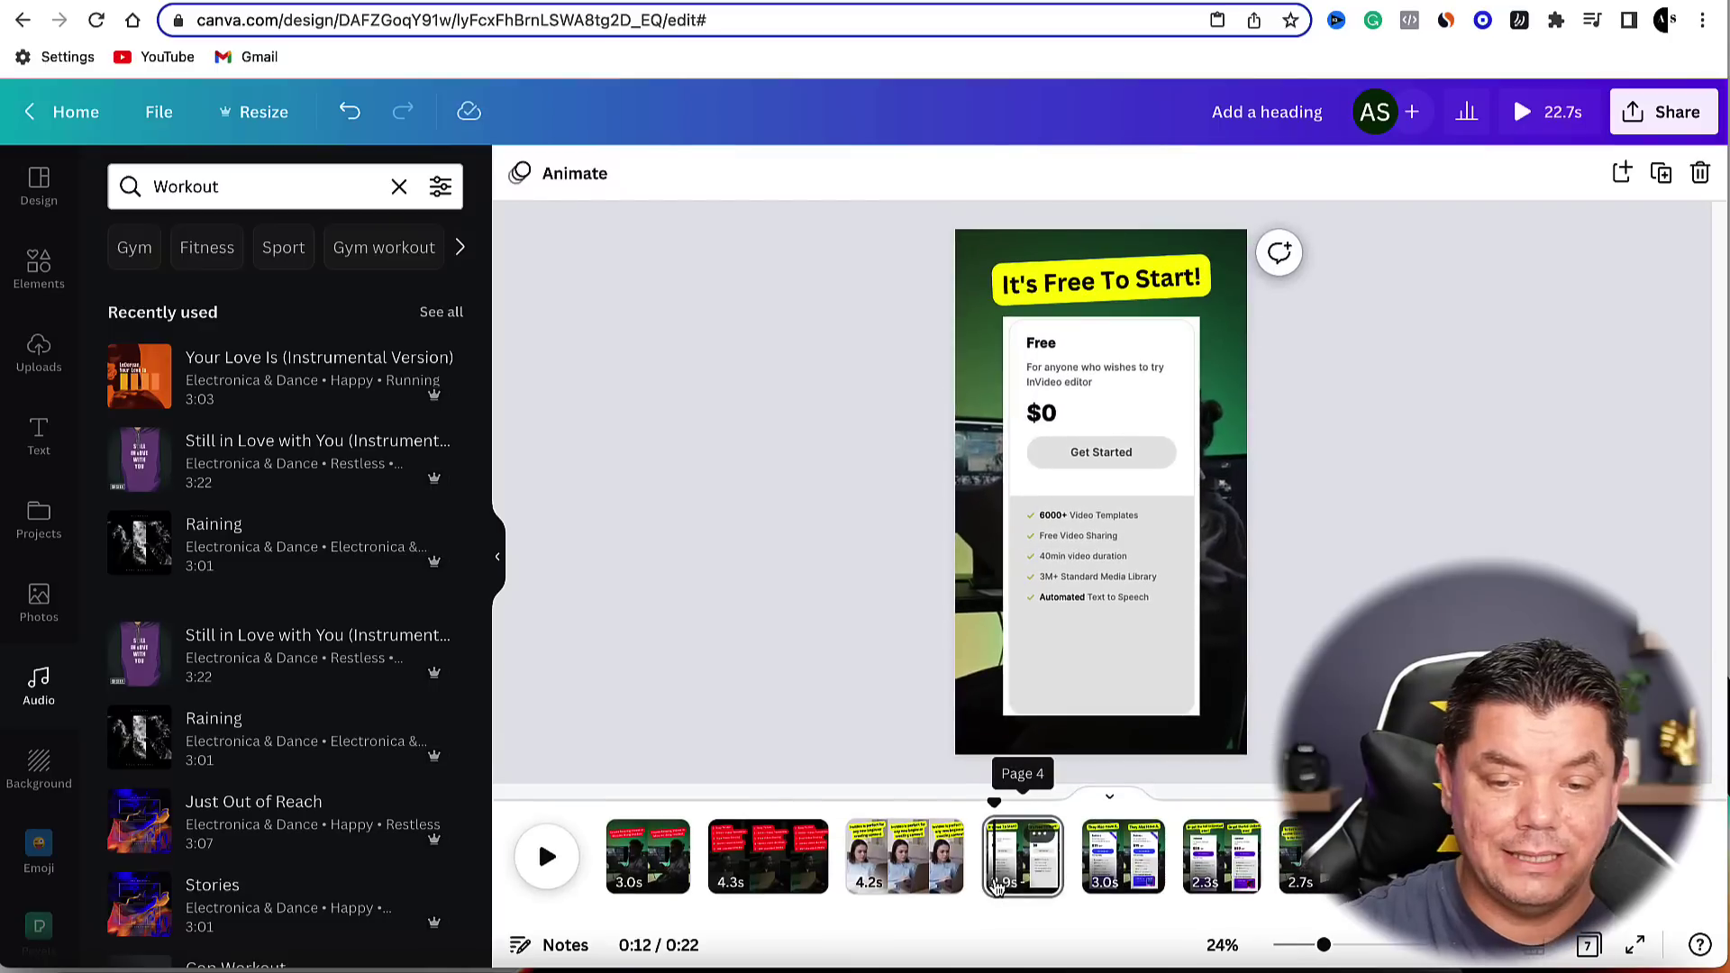
pyautogui.moveTo(999, 805); pyautogui.dragTo(602, 802)
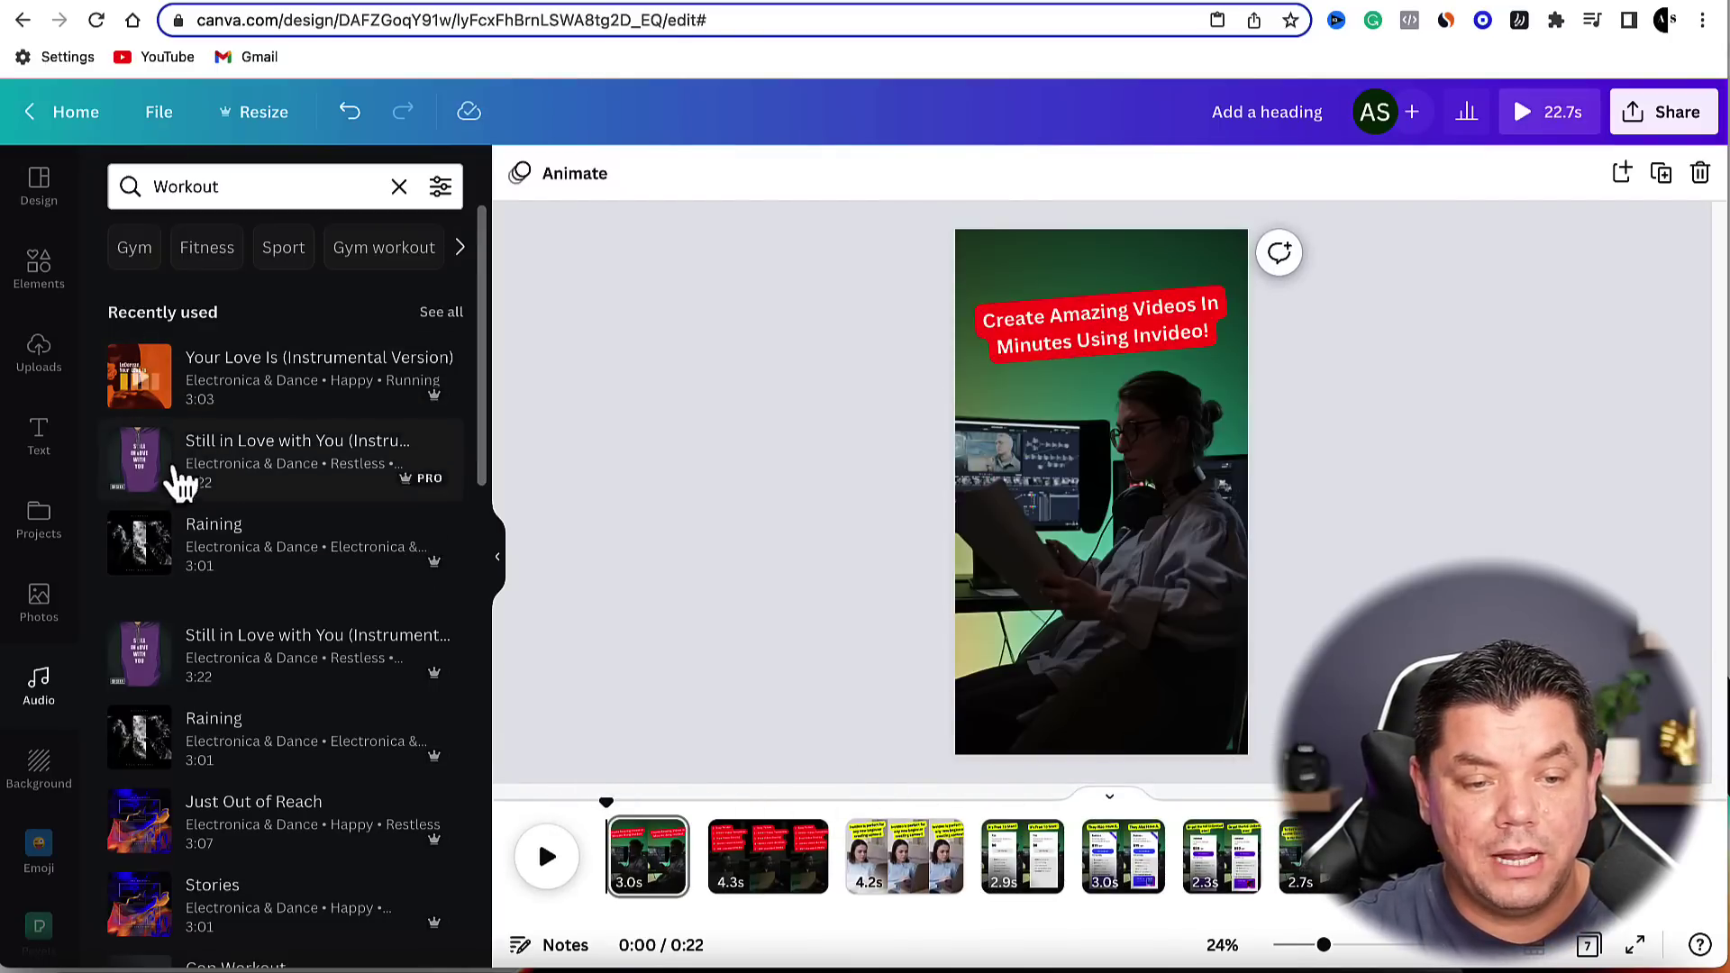
pyautogui.scroll(-5, 212, 579)
pyautogui.scroll(-3, 212, 585)
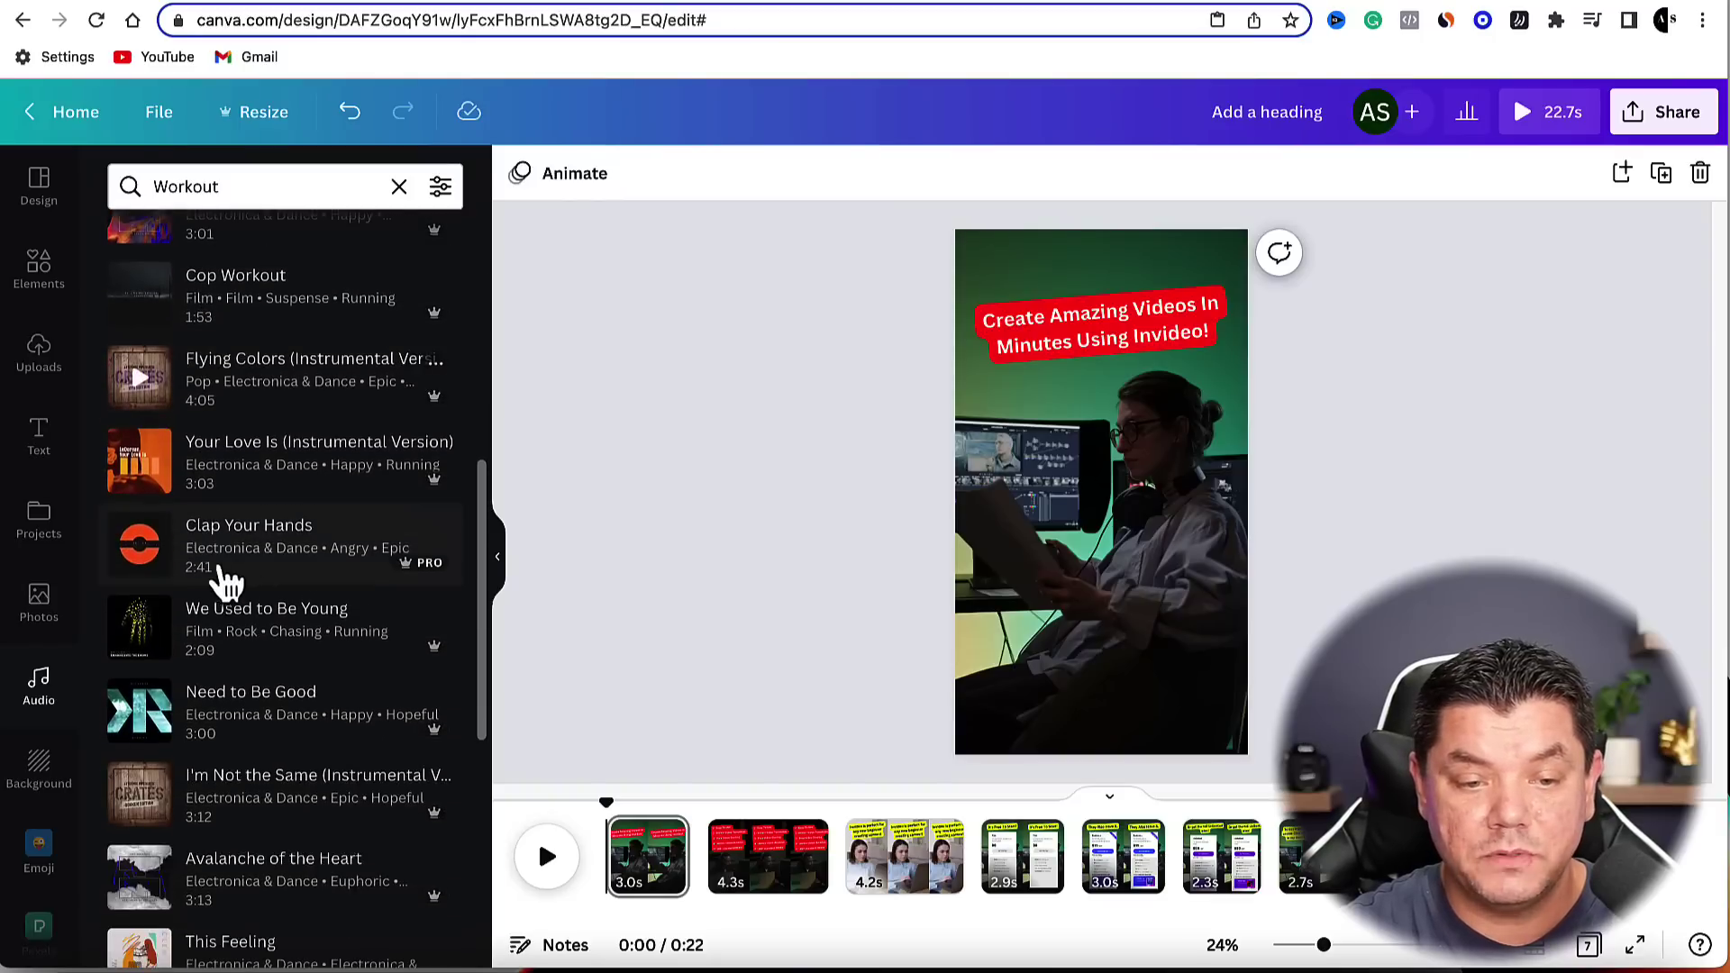
pyautogui.click(139, 630)
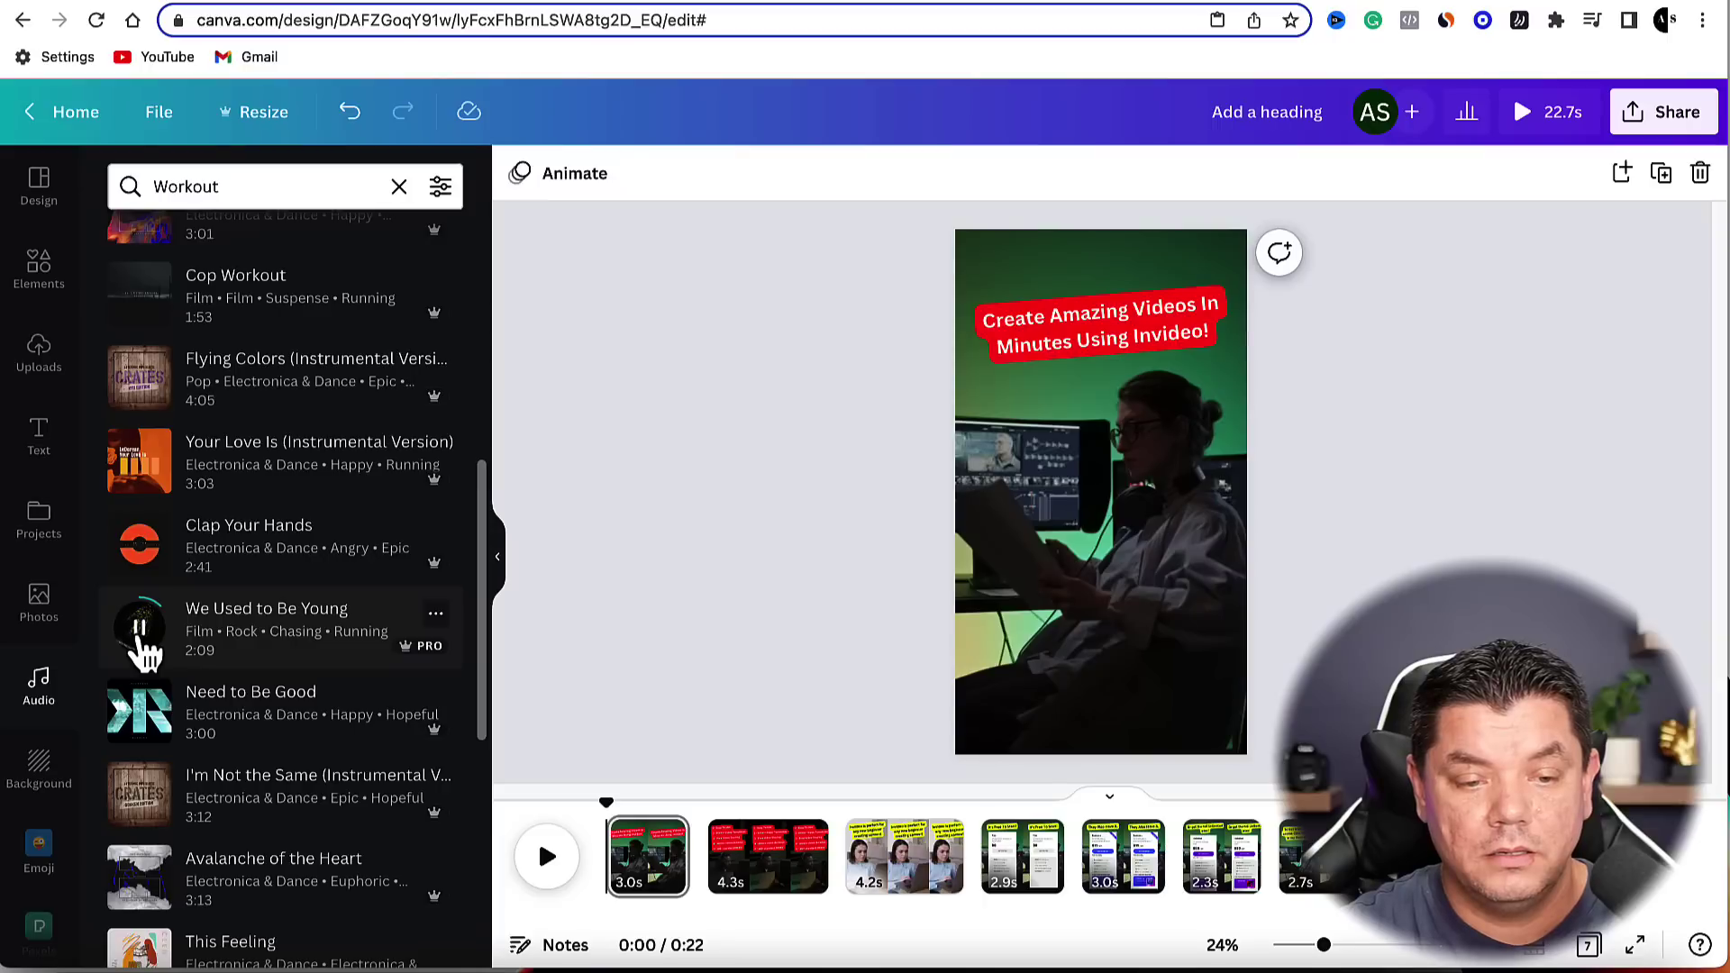
pyautogui.click(141, 635)
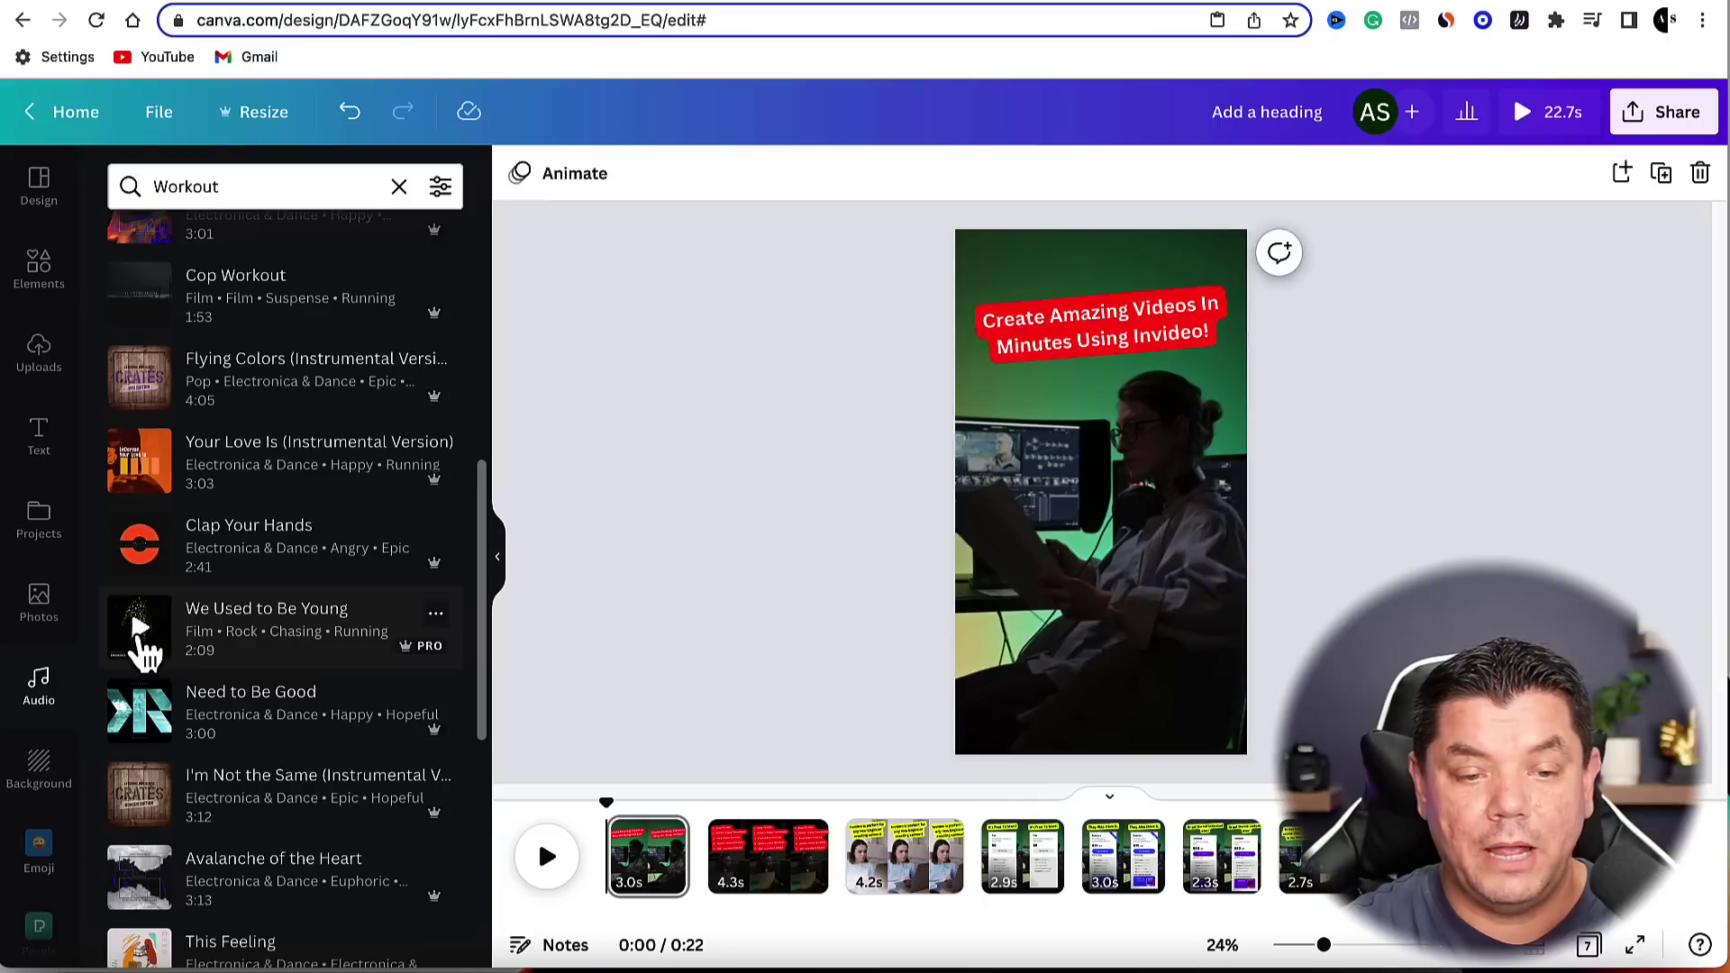
pyautogui.click(261, 636)
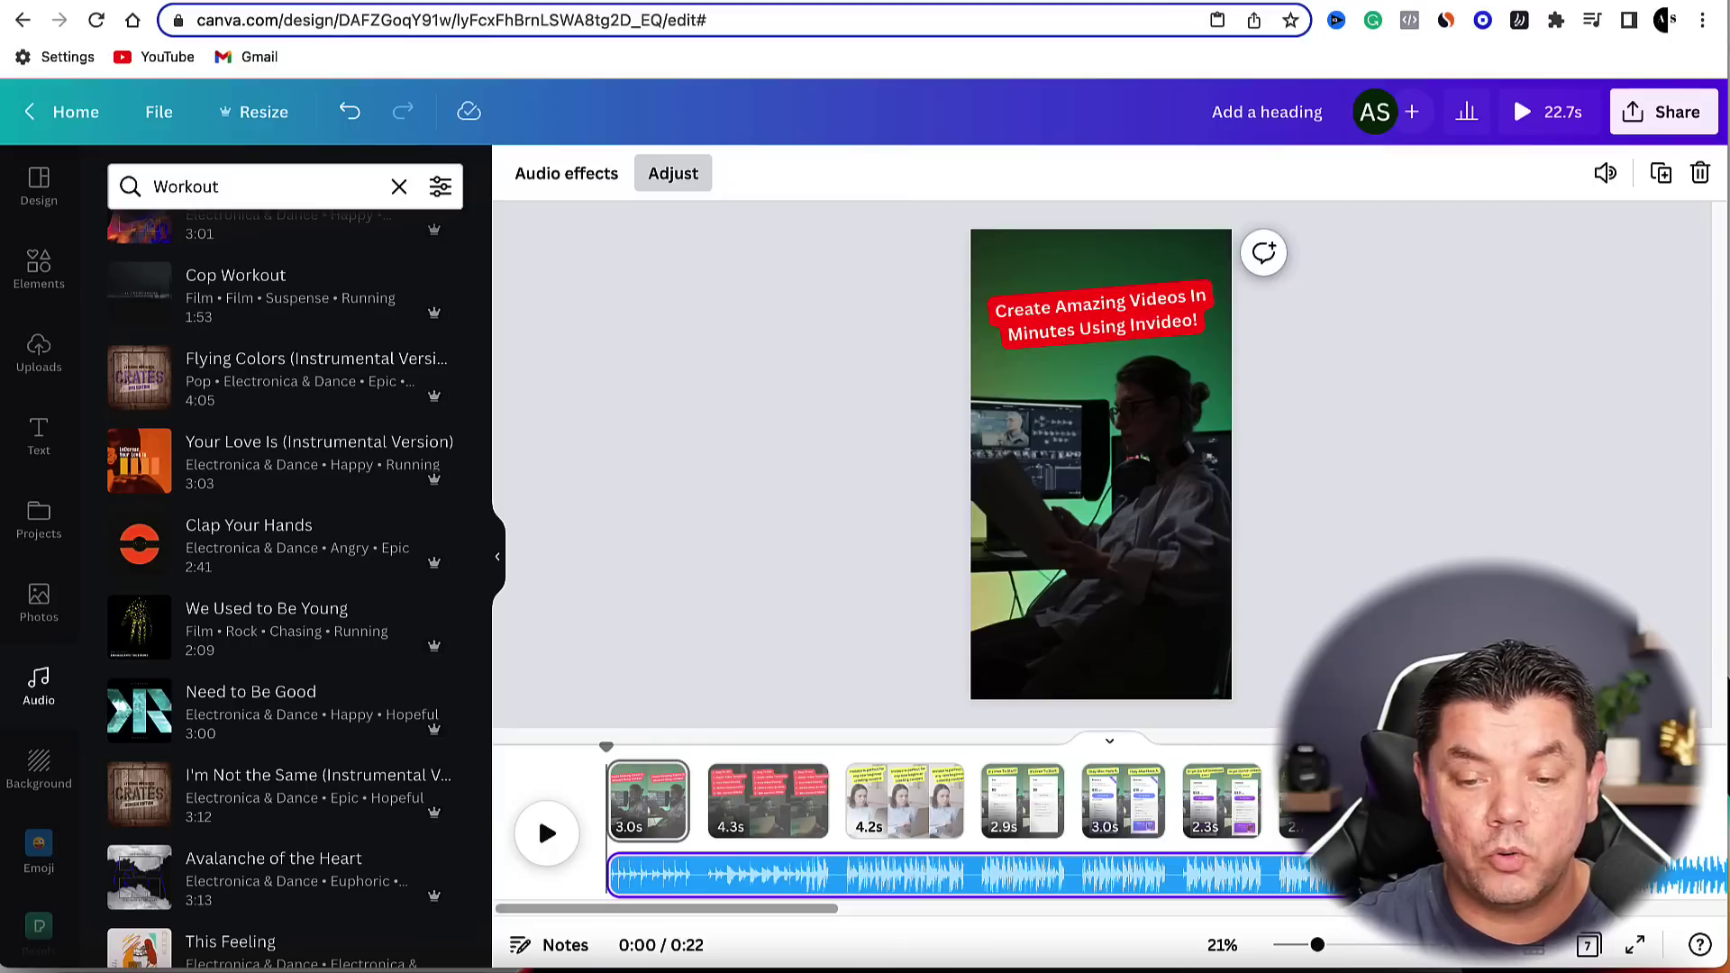
# Play the opening briefly with the new music and lower the audio track's volume slightly.
pyautogui.click(552, 834)
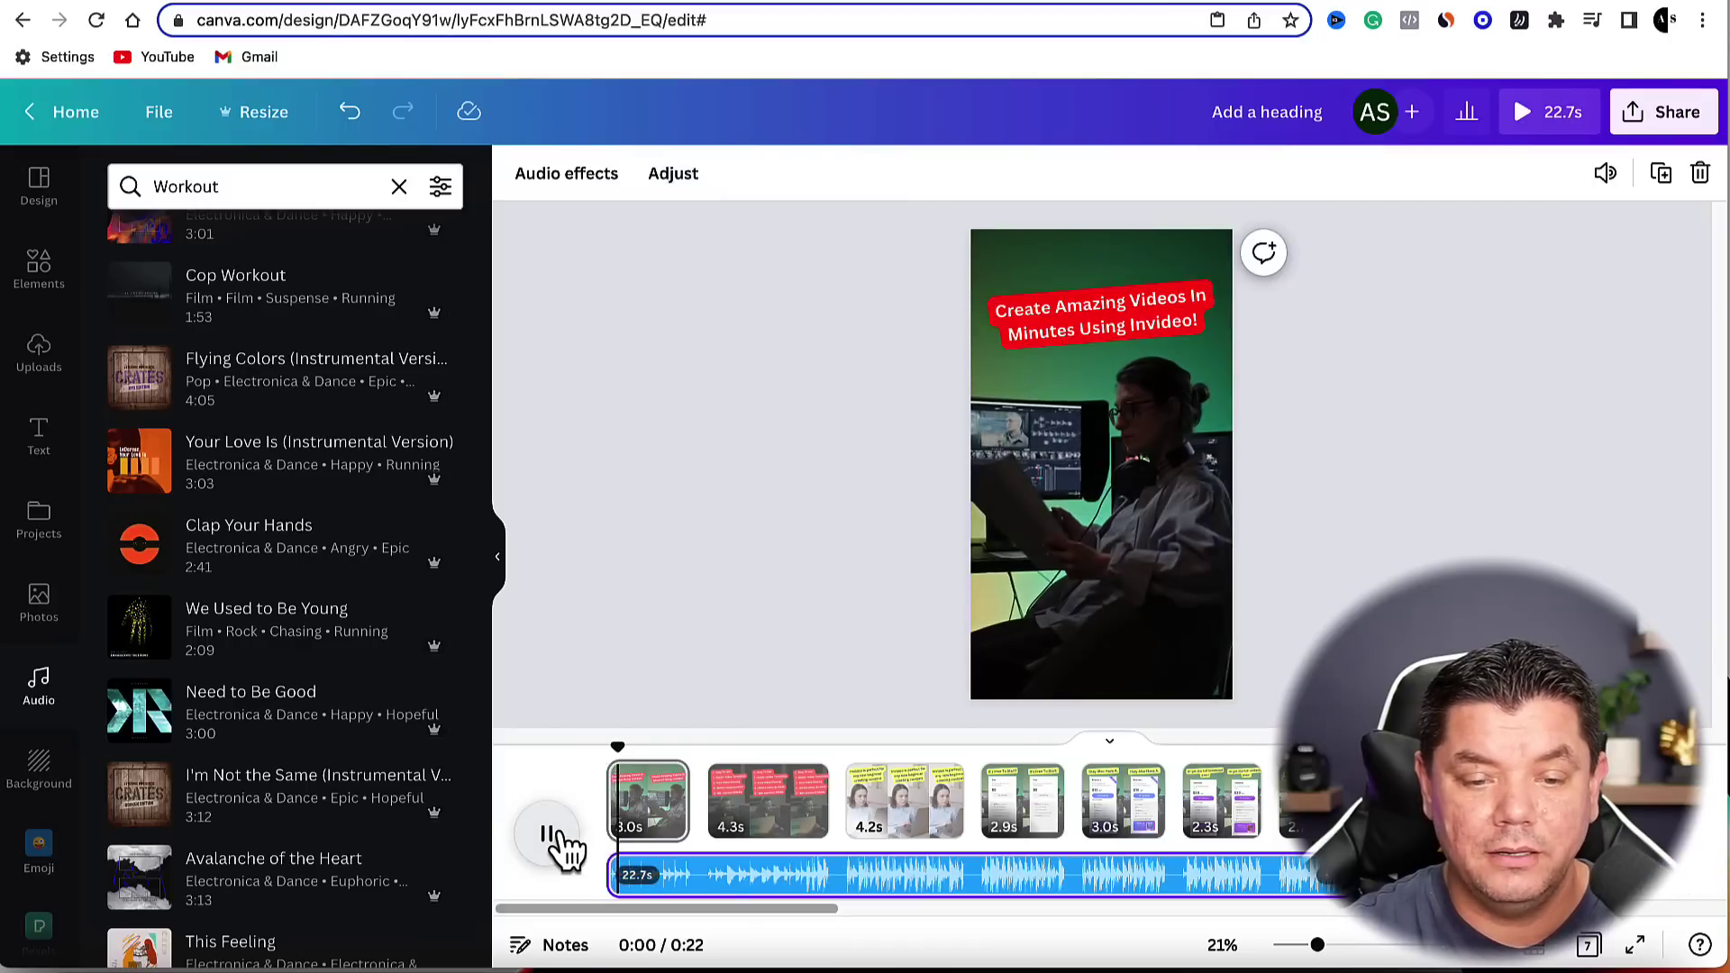
pyautogui.click(551, 834)
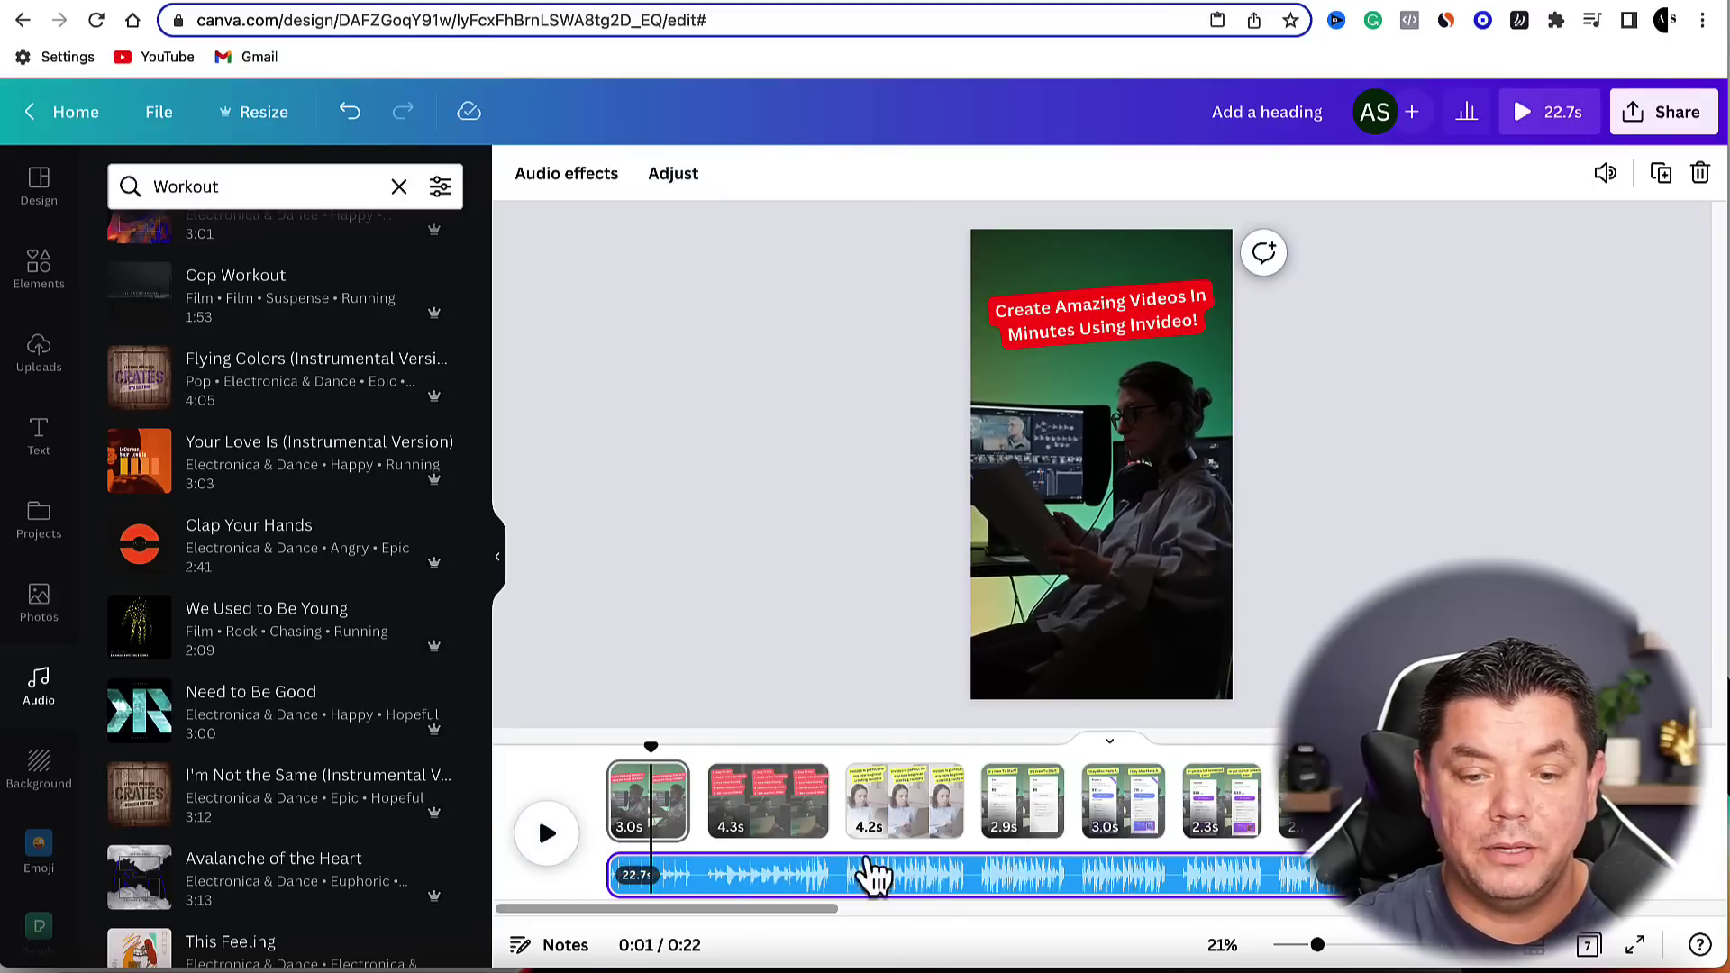
pyautogui.click(988, 885)
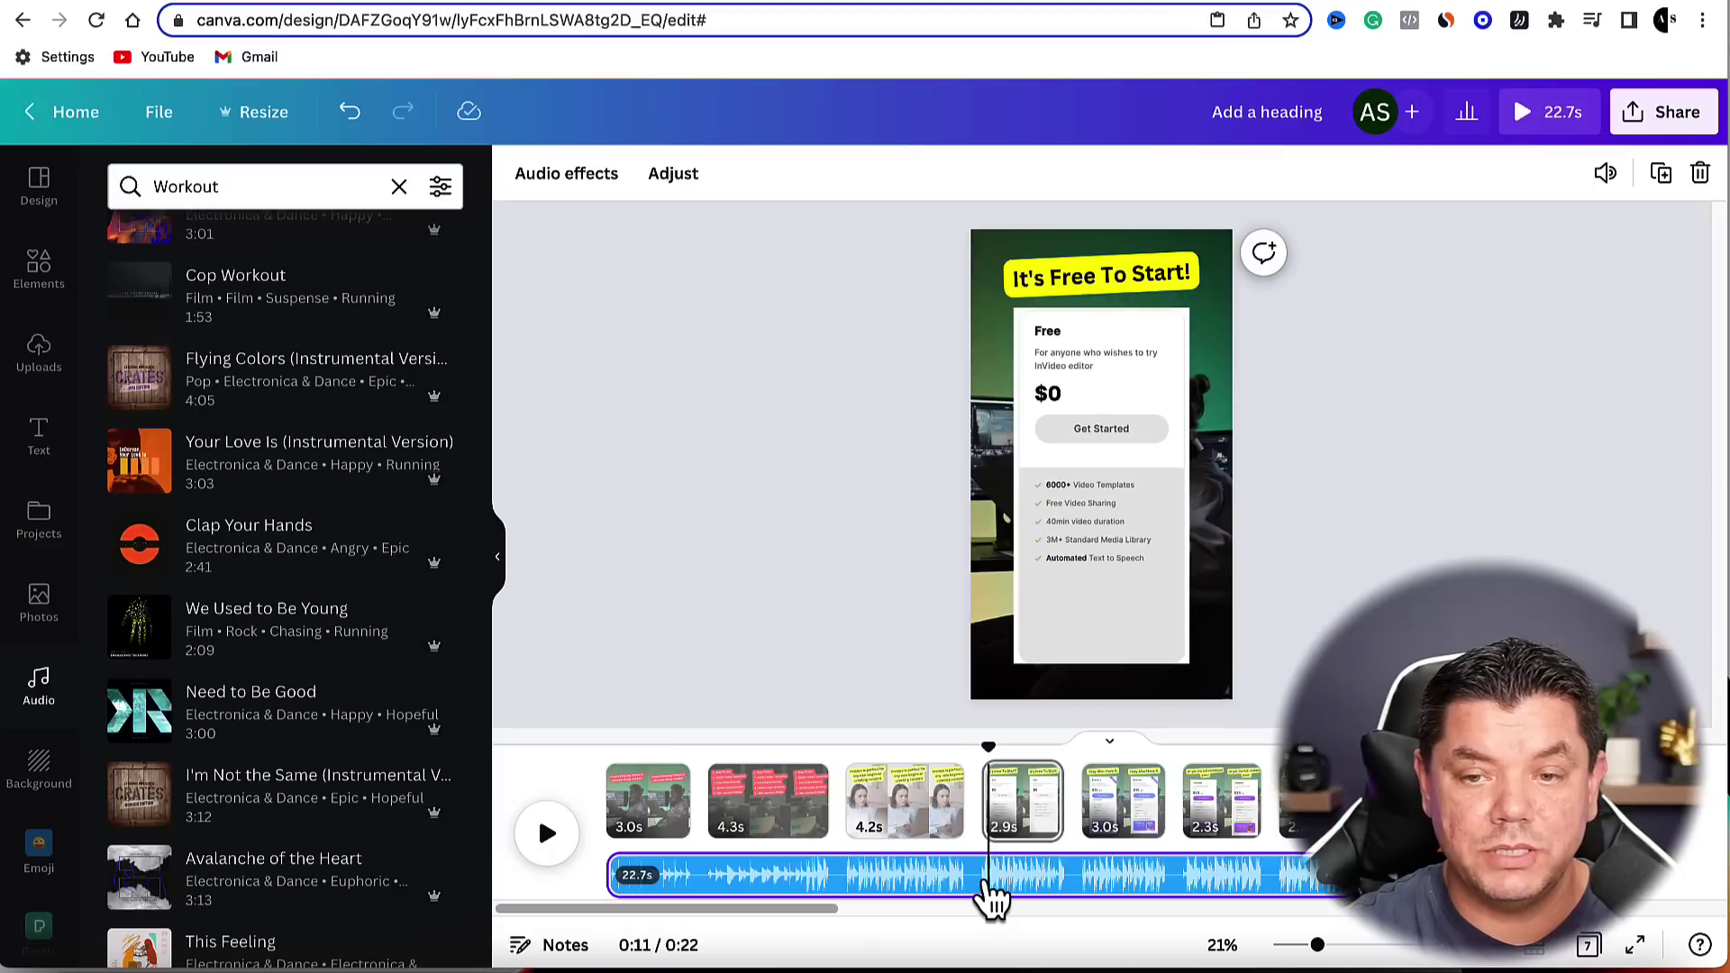
pyautogui.click(1607, 175)
pyautogui.moveTo(1558, 270)
pyautogui.mouseDown()
pyautogui.moveTo(1319, 270)
pyautogui.moveTo(1533, 282)
pyautogui.mouseUp()
pyautogui.click(1547, 451)
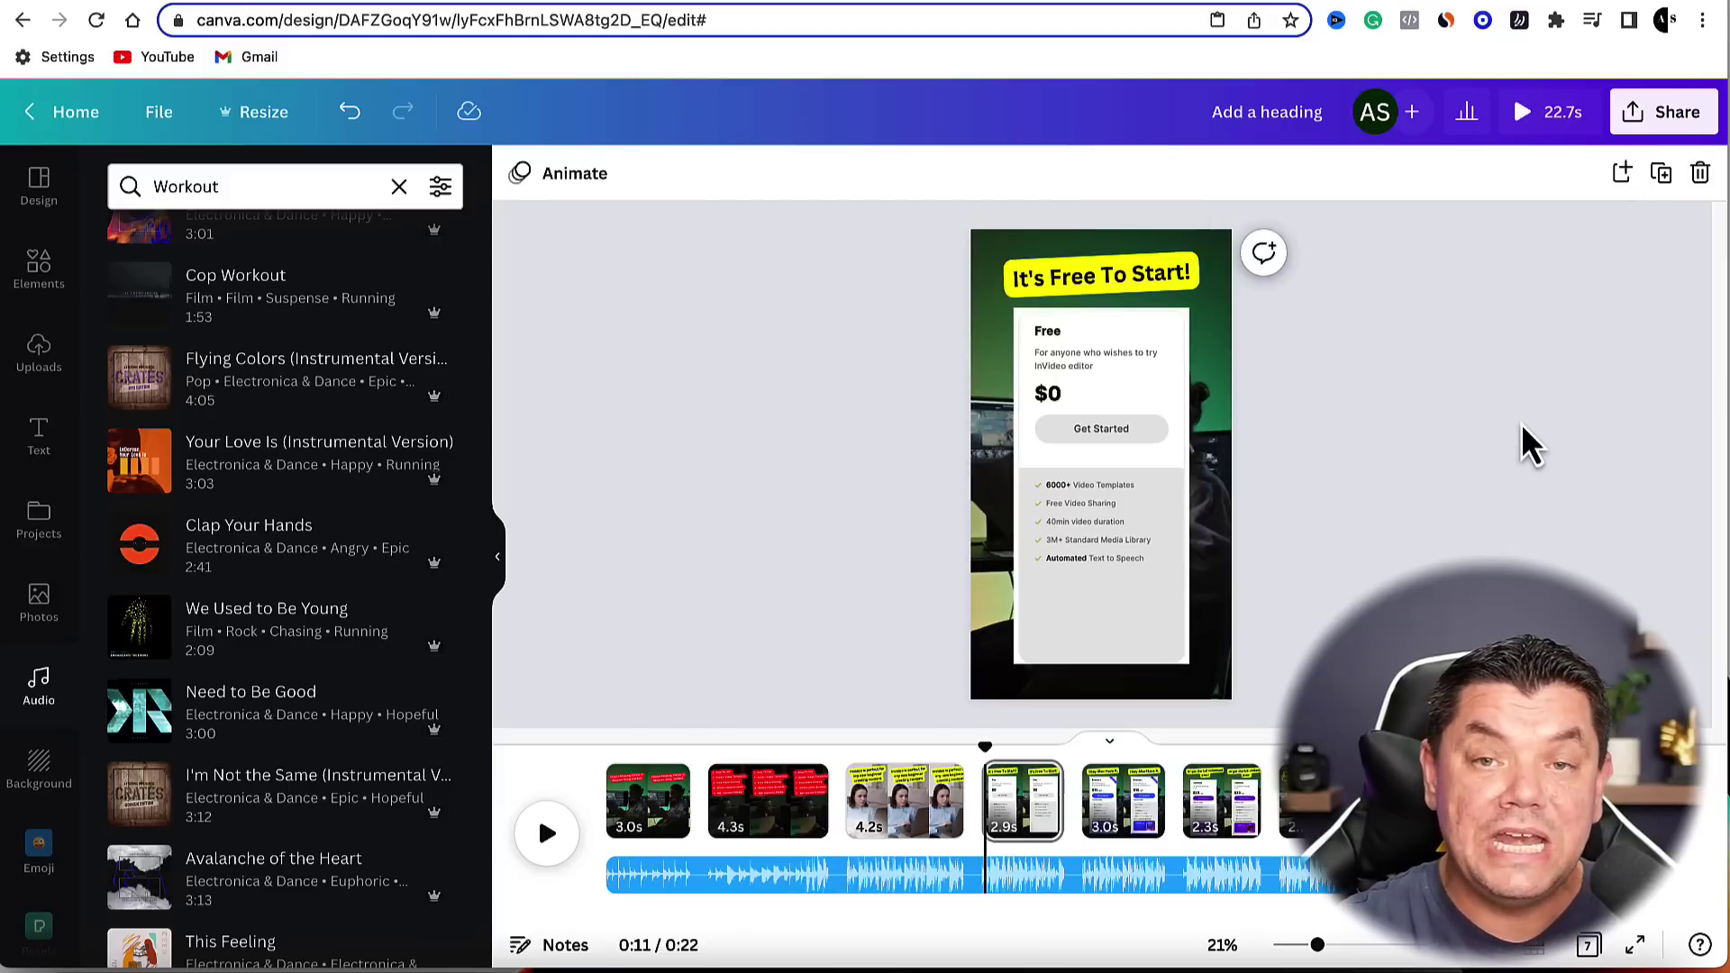
# Review the MP4 download settings for all pages and close them without downloading.
pyautogui.click(1665, 113)
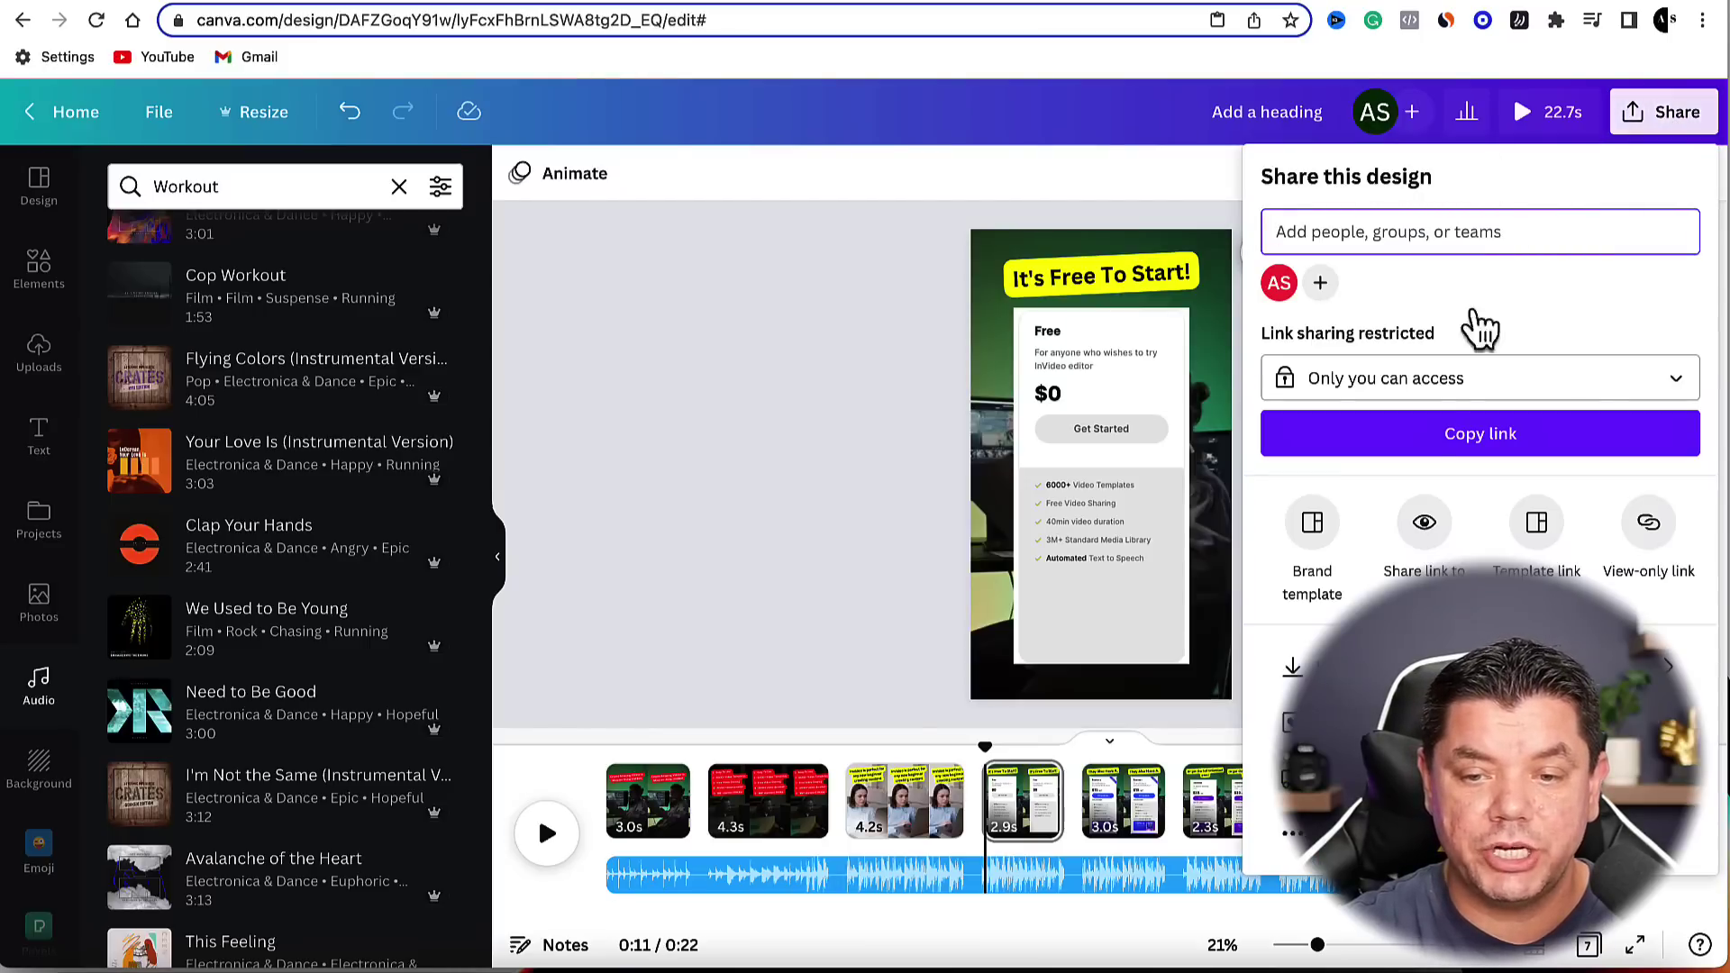
pyautogui.click(1297, 667)
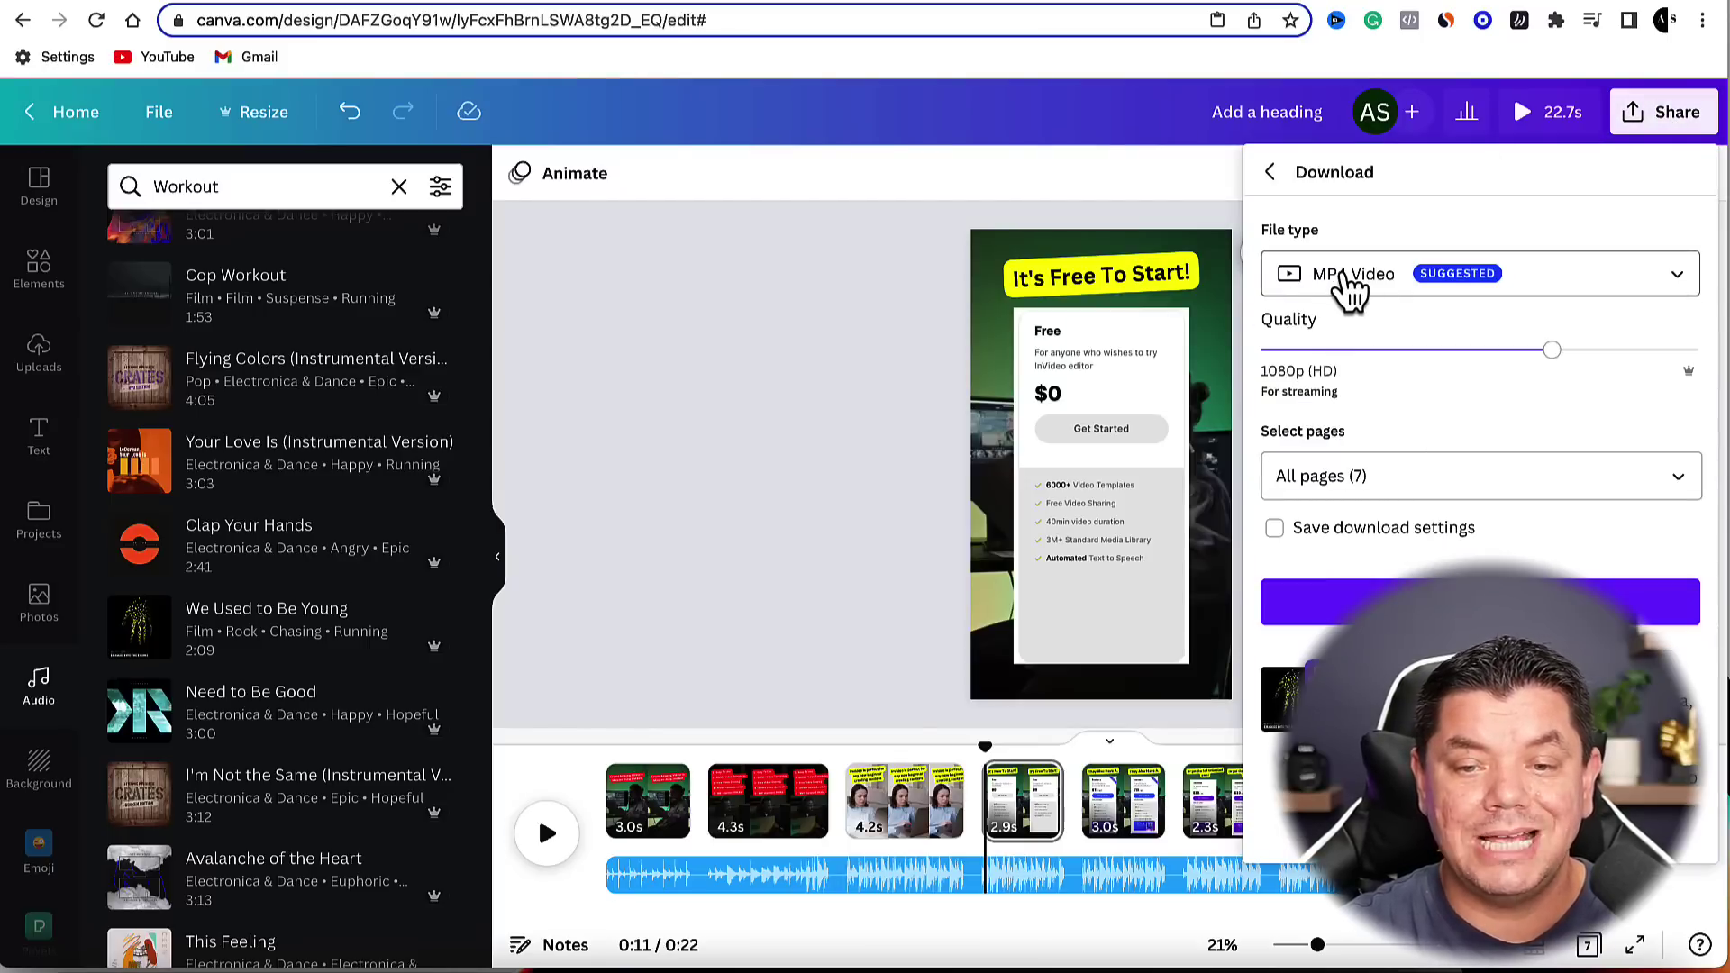
pyautogui.click(890, 305)
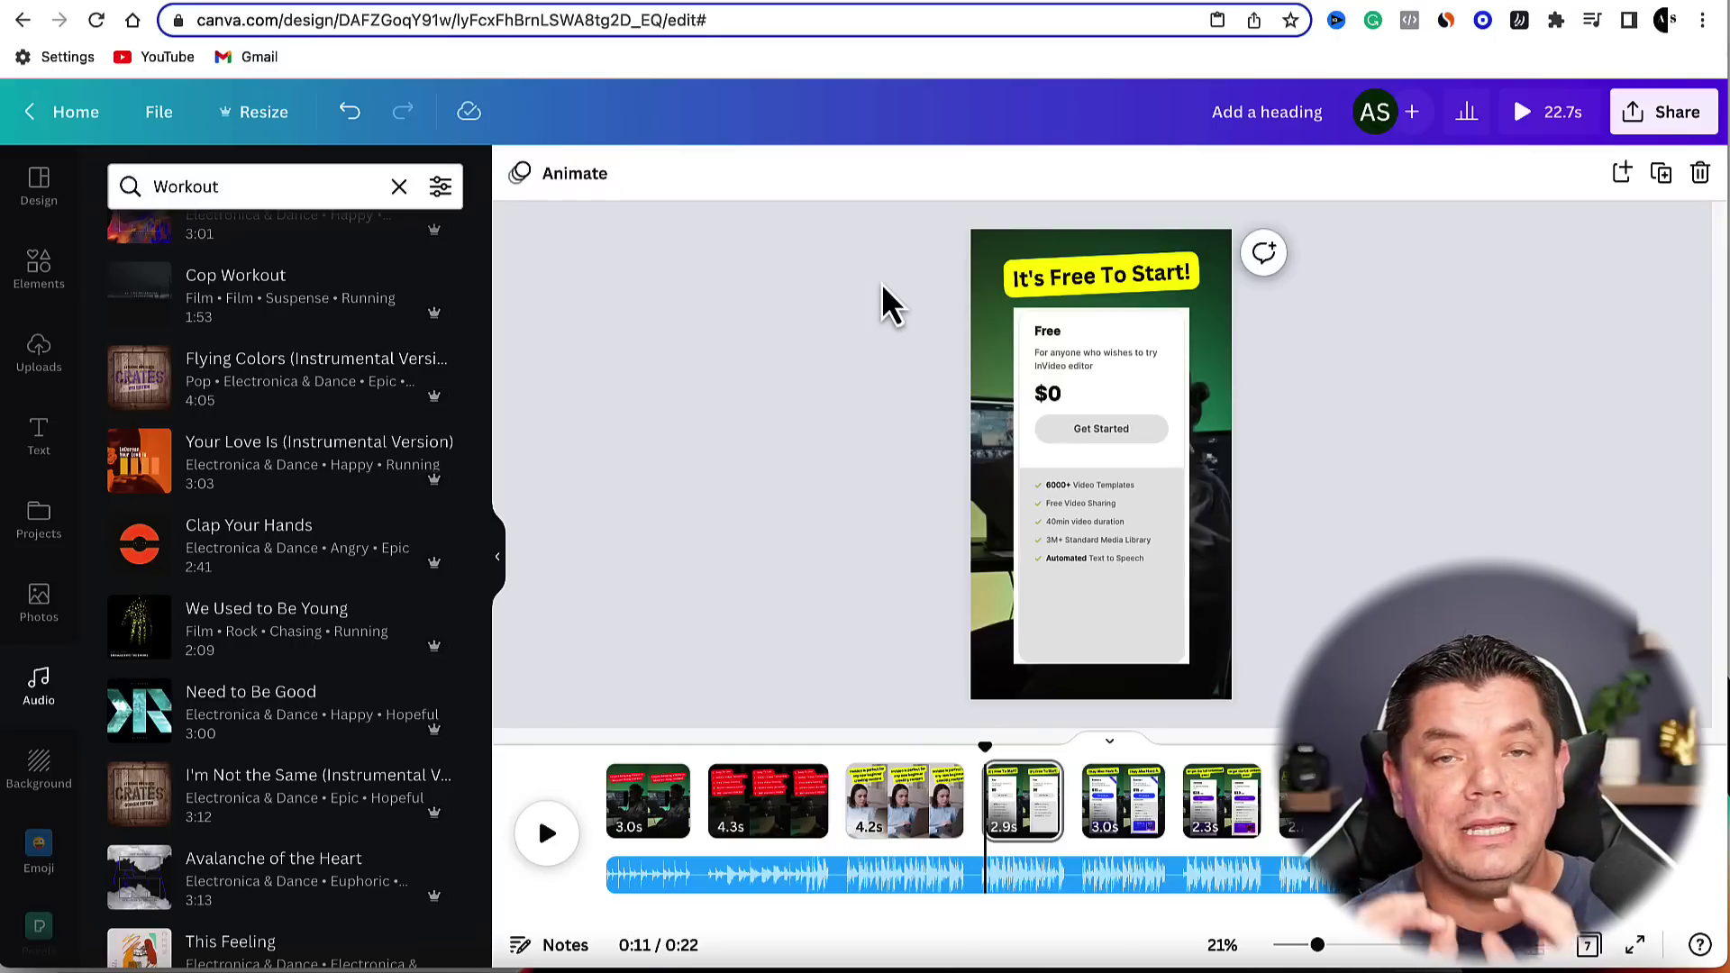
# Switch to the InVideo Shorts video on YouTube and examine the affiliate links in its description and pinned comment.
pyautogui.click(843, 4)
pyautogui.scroll(-5, 842, 382)
pyautogui.scroll(-5, 490, 505)
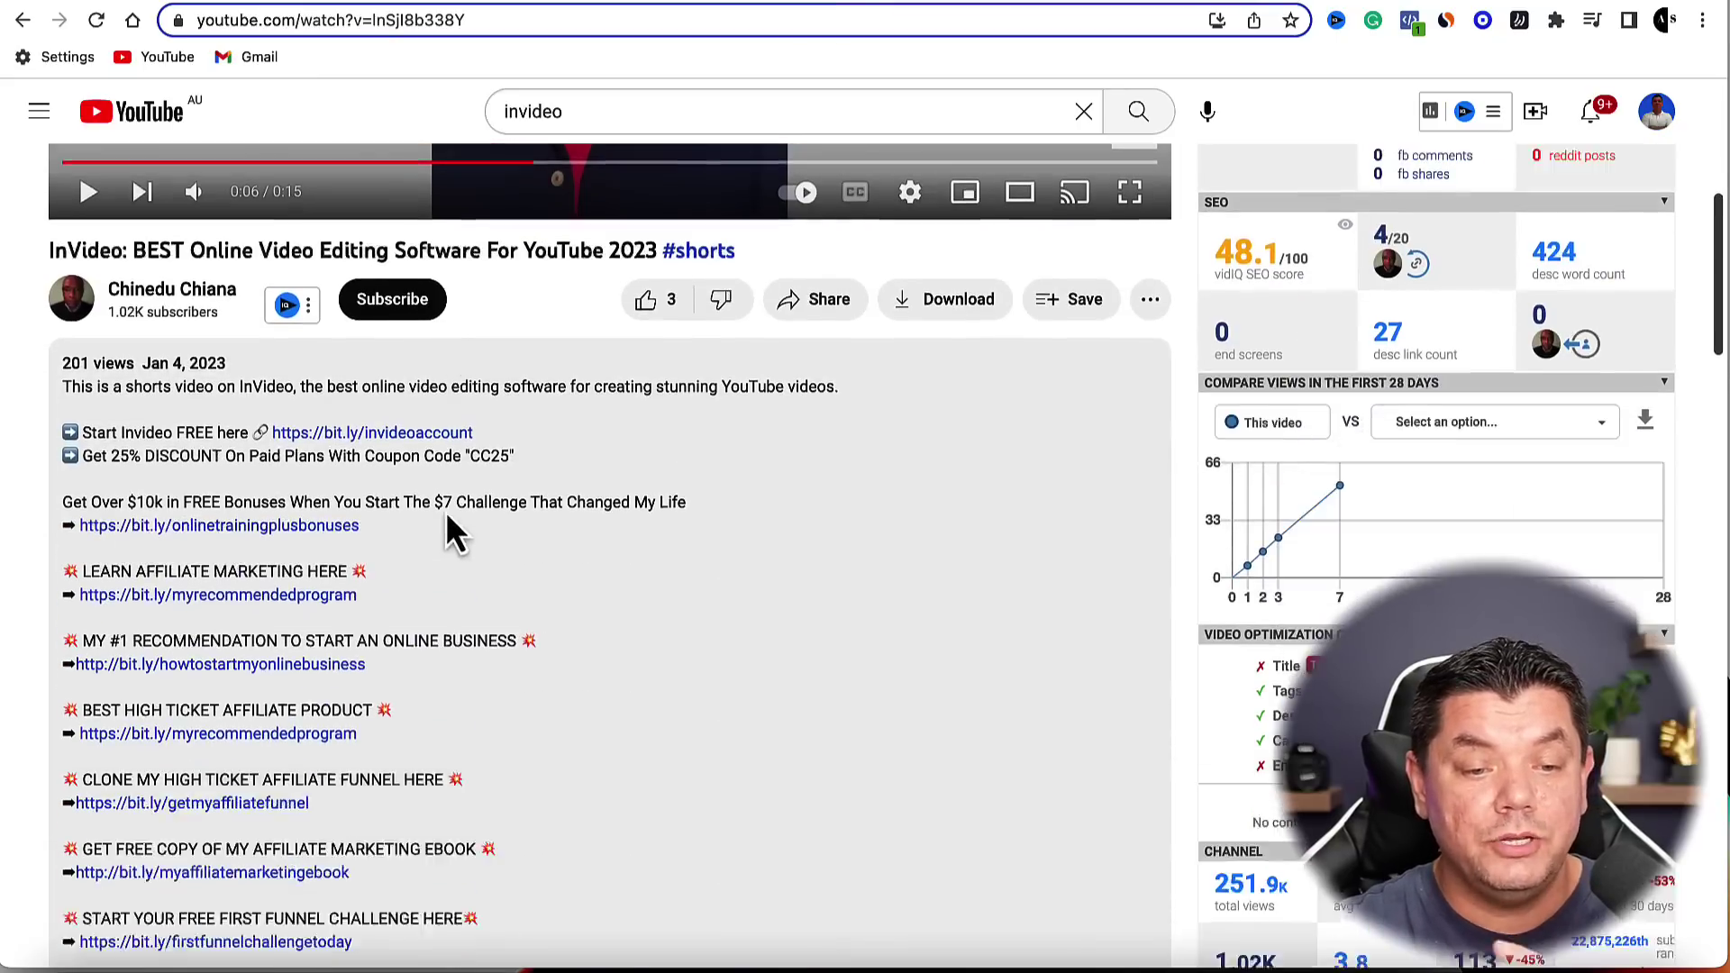
pyautogui.scroll(-15, 202, 383)
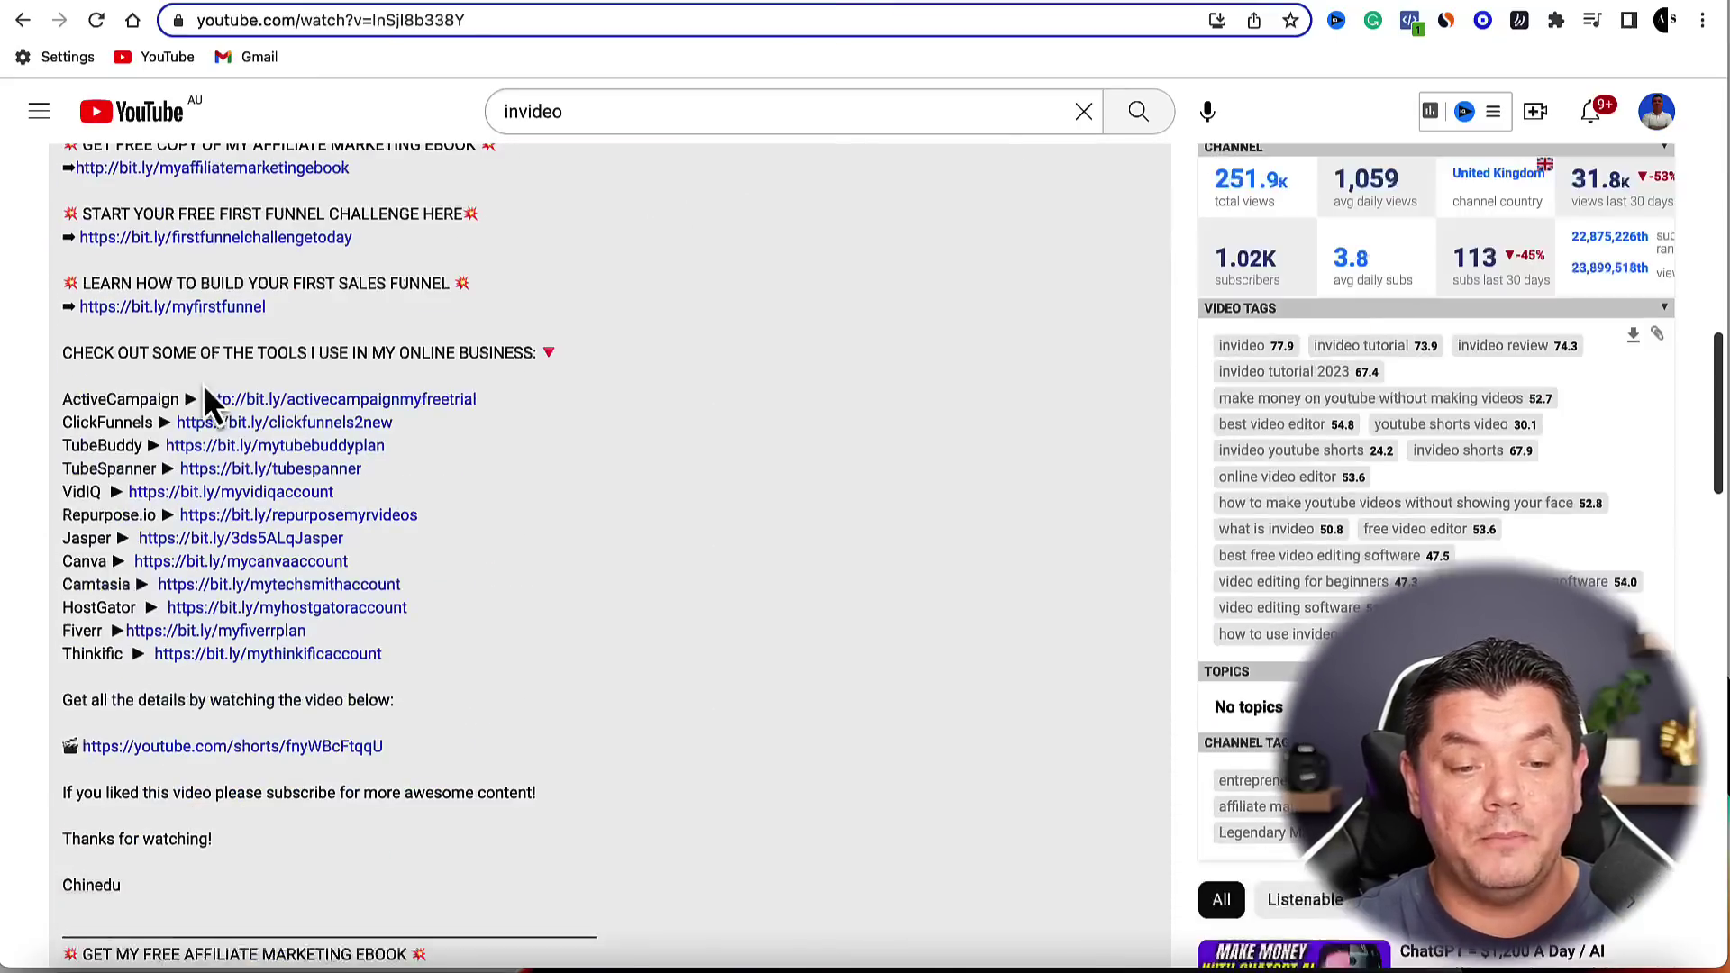
pyautogui.scroll(-11, 234, 387)
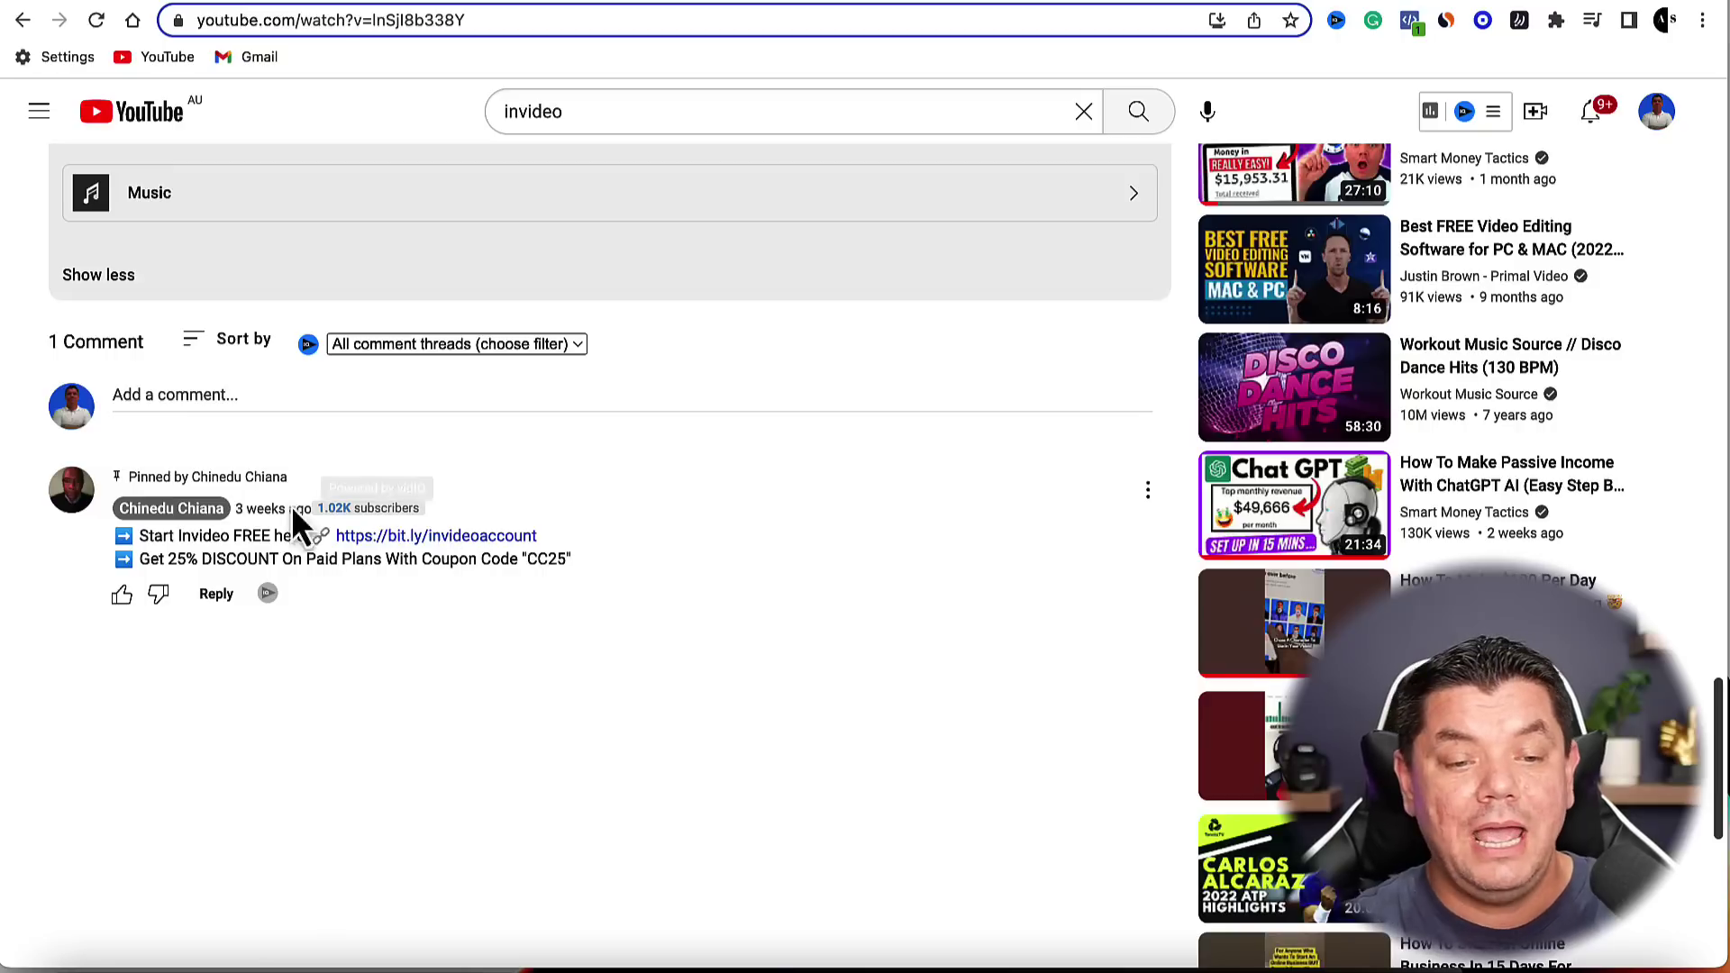
# Open the InVideo link in the pinned comment to view its landing page, and return to the start of the YouTube video page.
pyautogui.click(463, 539)
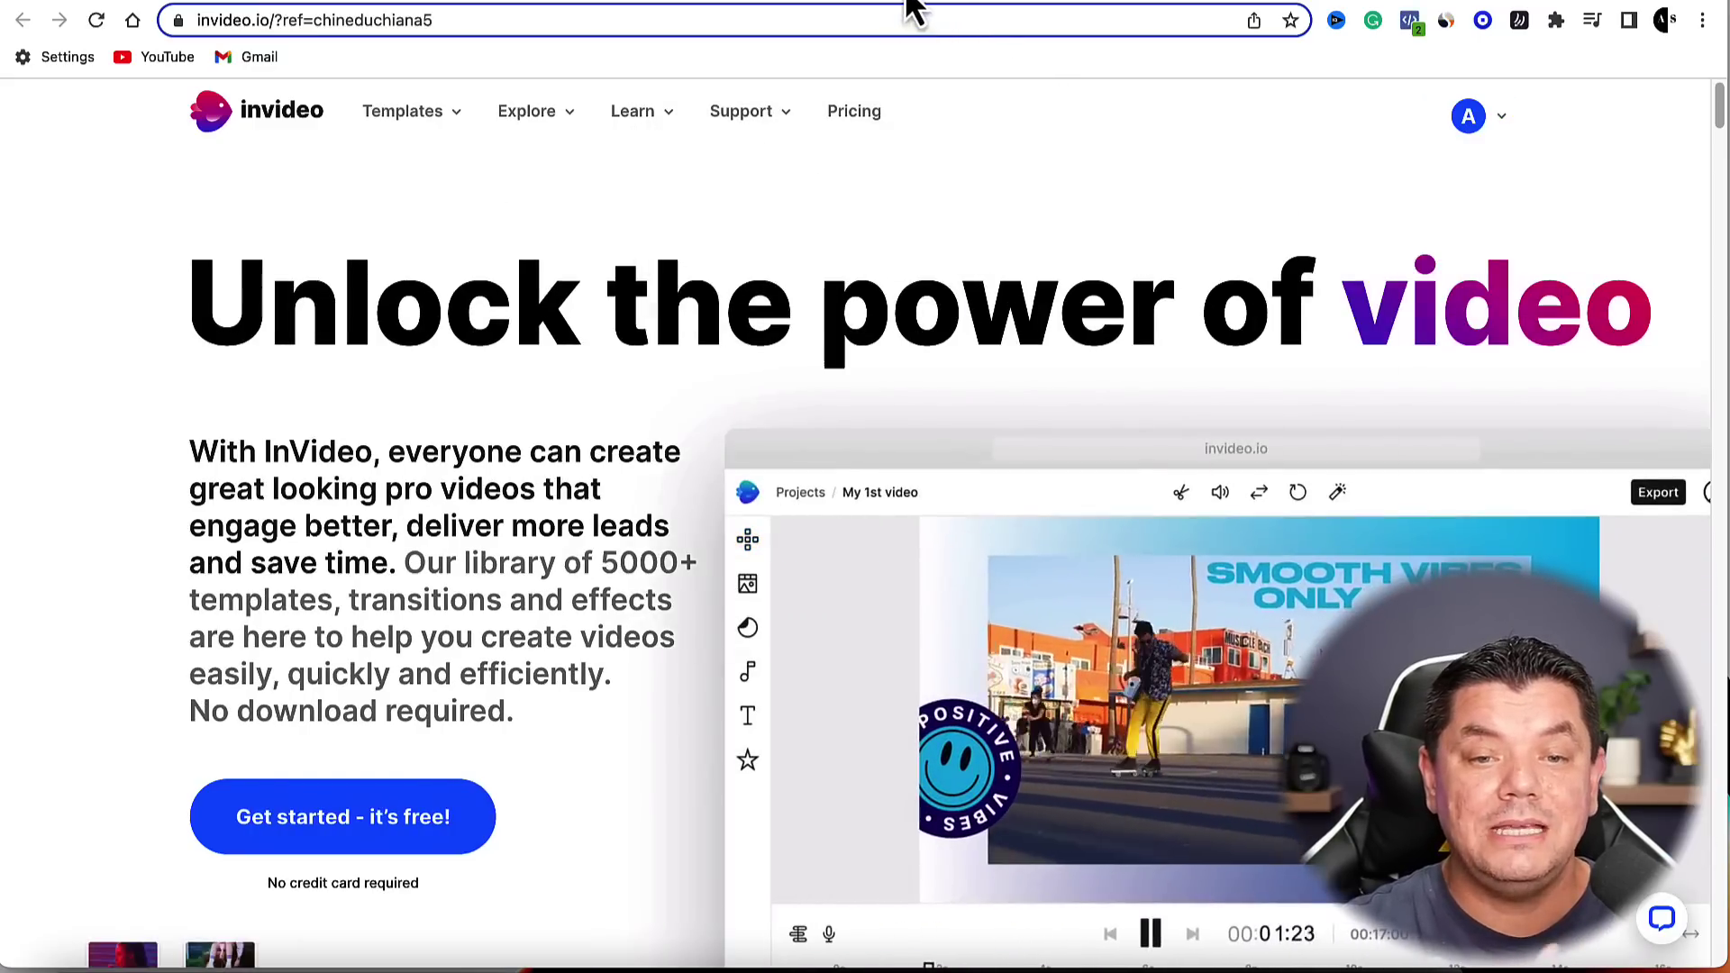
pyautogui.click(815, 6)
pyautogui.scroll(10, 722, 461)
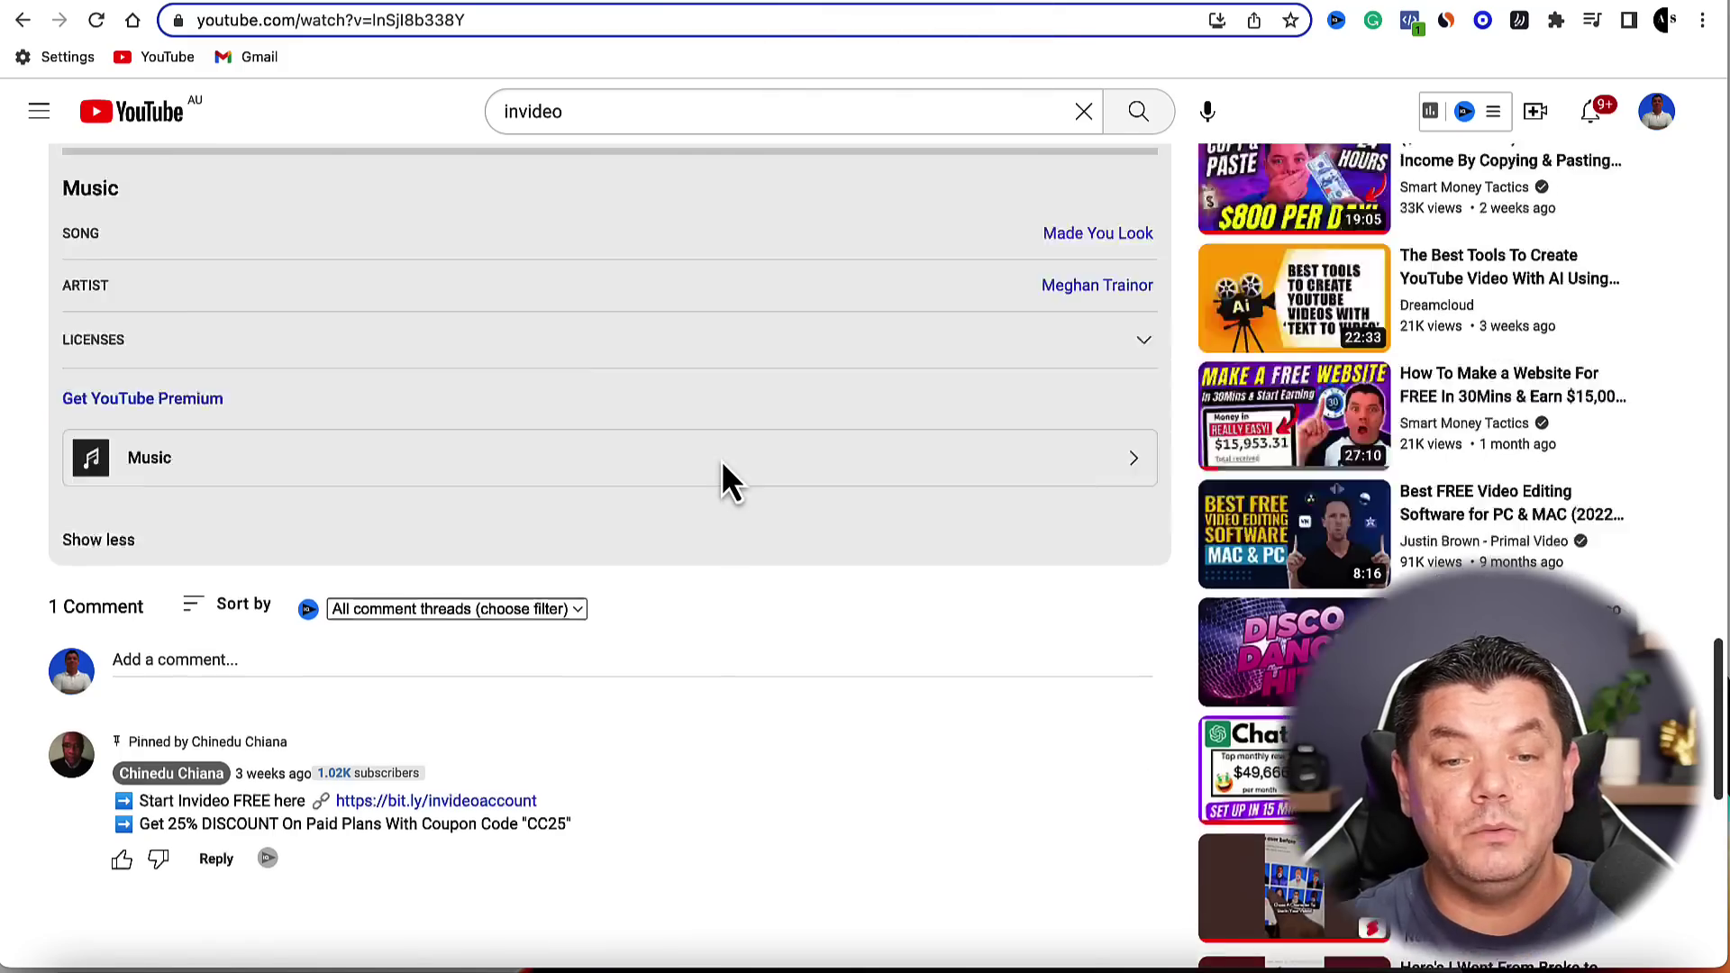
pyautogui.scroll(10, 723, 459)
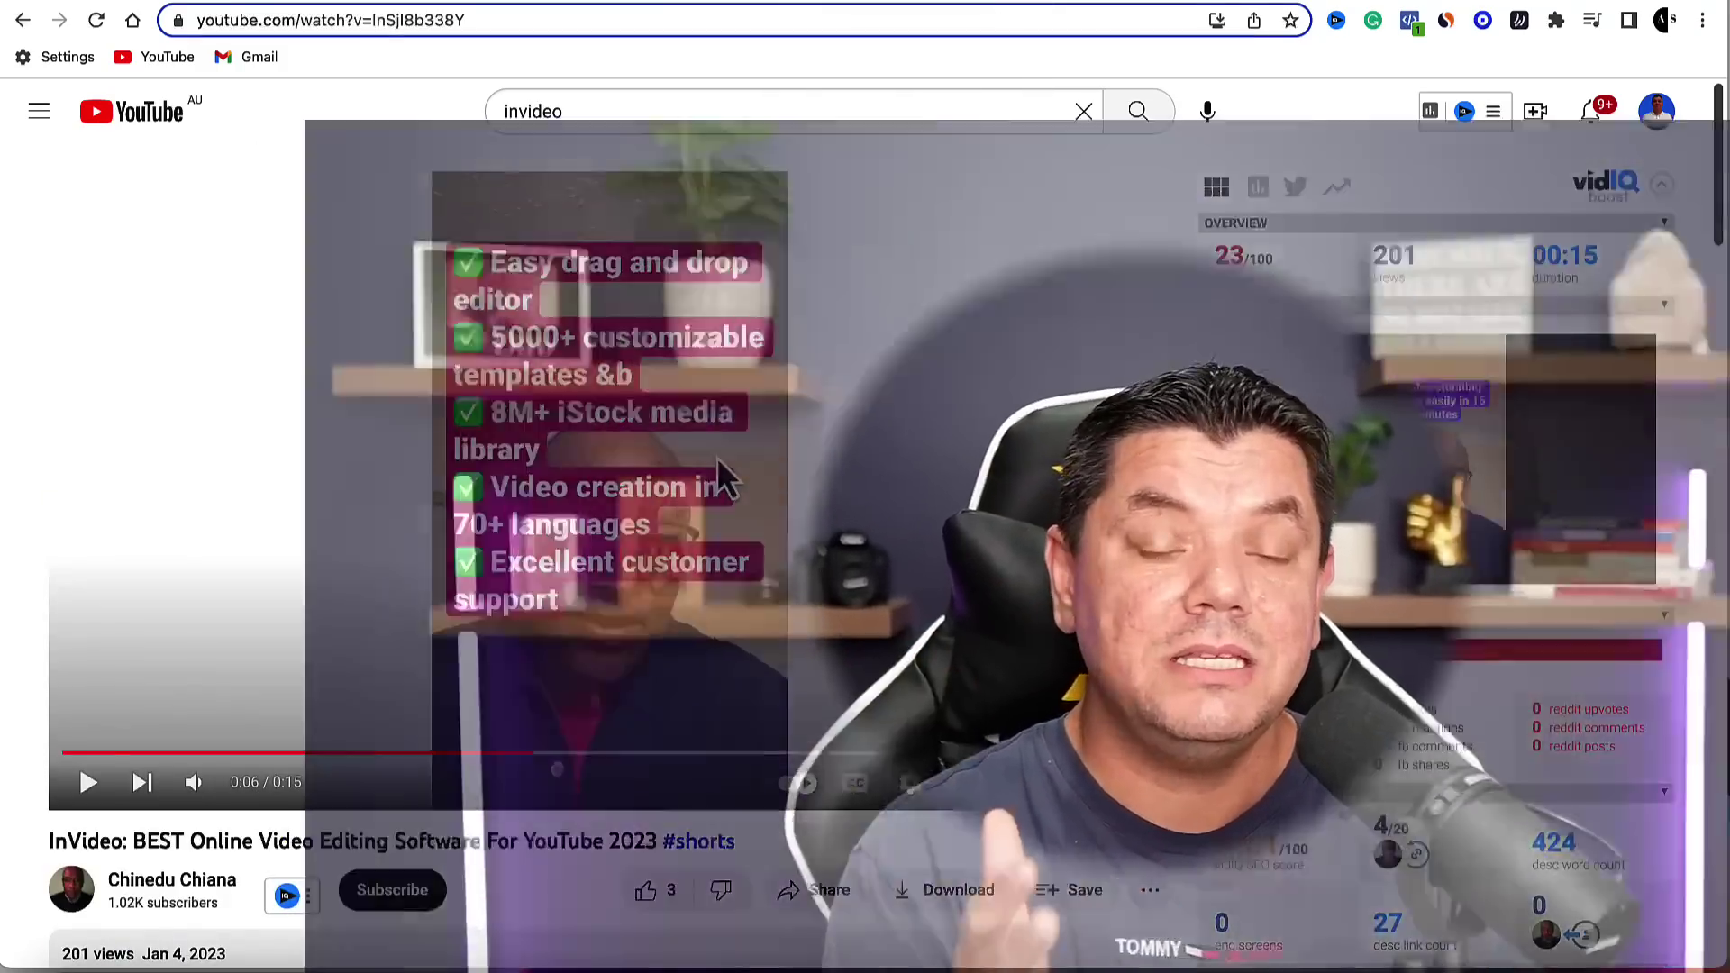